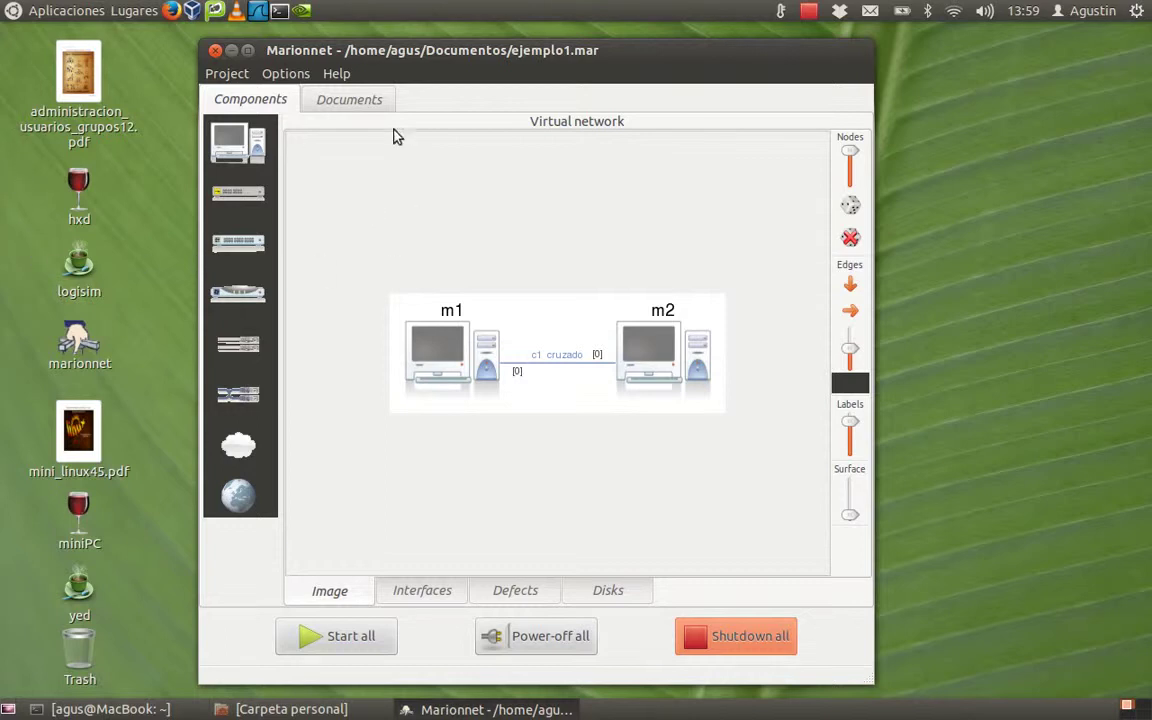
Step: Launch a new host terminal window from the top panel
left_click(280, 10)
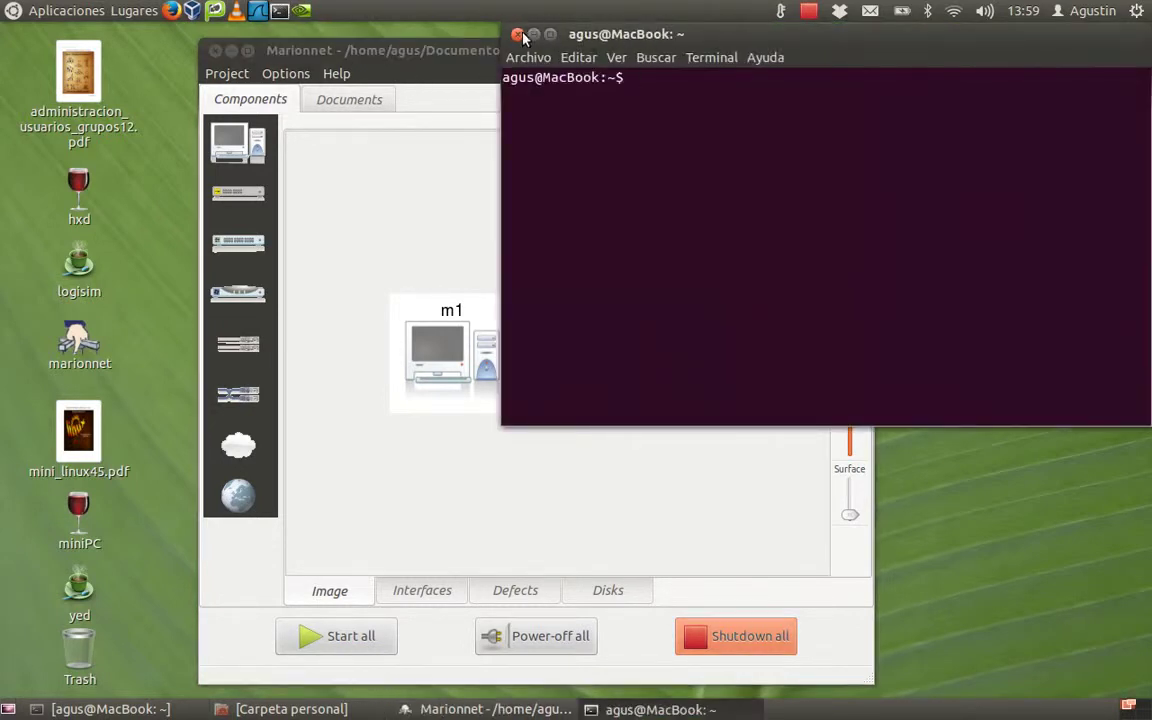
Step: Open /usr/local/etc/marionnet/marionnet.conf in nano with sudo
type("sudo /us")
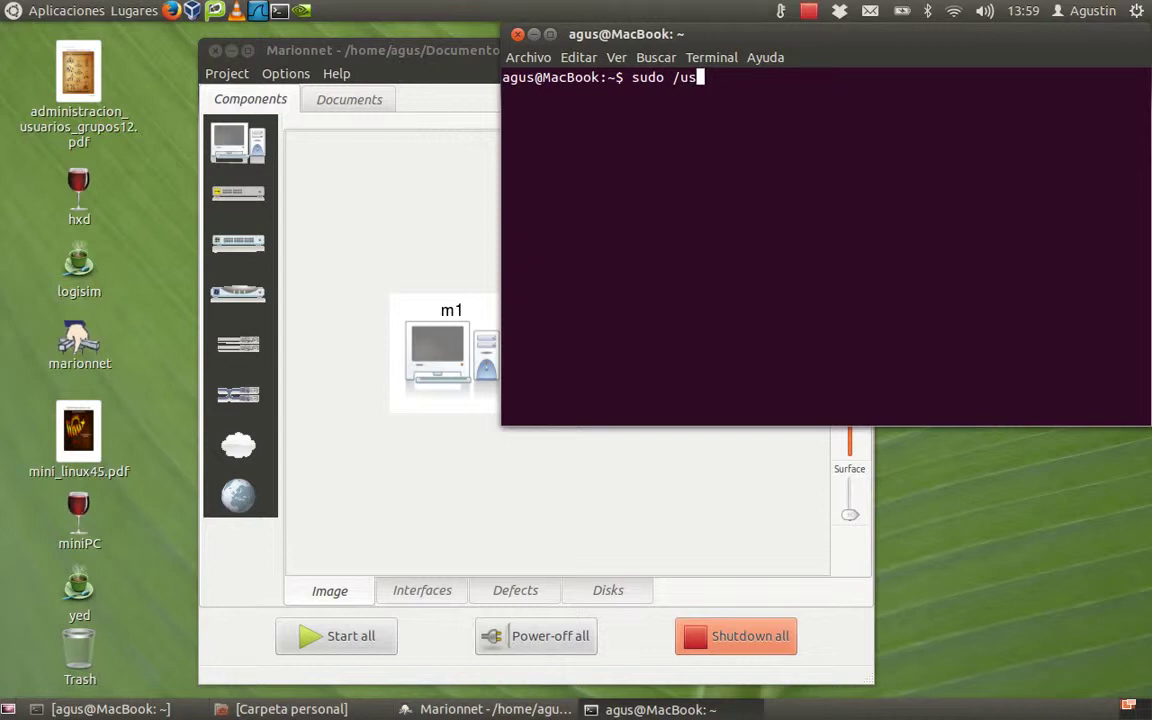
type("r/local/etc/mari")
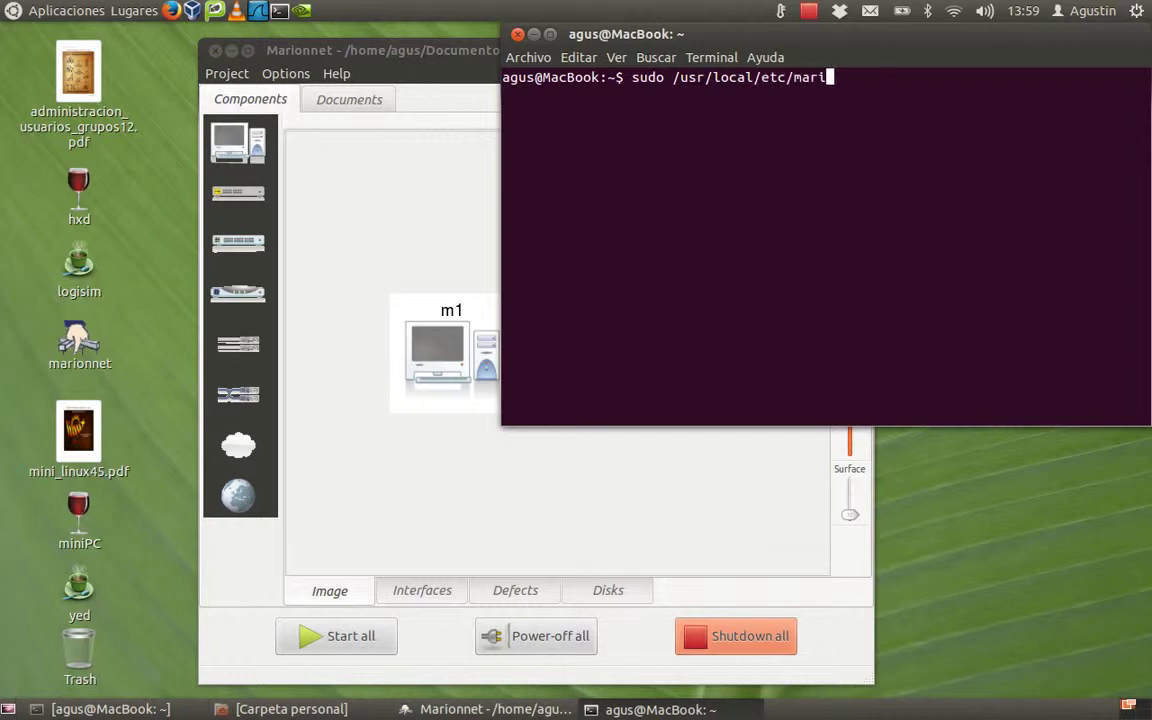
type("on")
key("Tab")
key("Return")
key("Return")
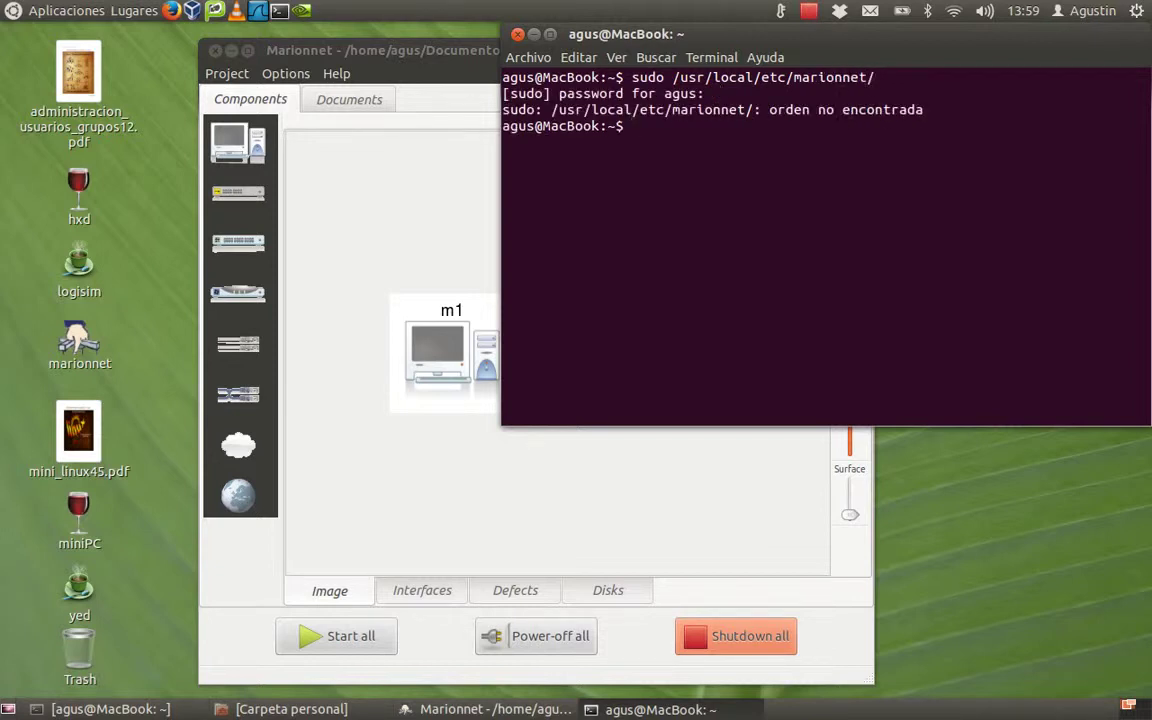
key("Up")
key("Left")
key("Left")
key("Left")
key("Left")
key("Left")
key("Left")
key("Left")
key("Left")
key("Left")
key("Left")
key("Left")
key("Left")
key("Left")
key("Left")
key("Left")
key("Left")
key("Left")
key("Left")
key("Left")
key("Left")
key("Left")
key("Left")
key("Left")
key("Left")
key("Left")
key("Left")
key("Left")
key("Left")
key("Left")
key("Left")
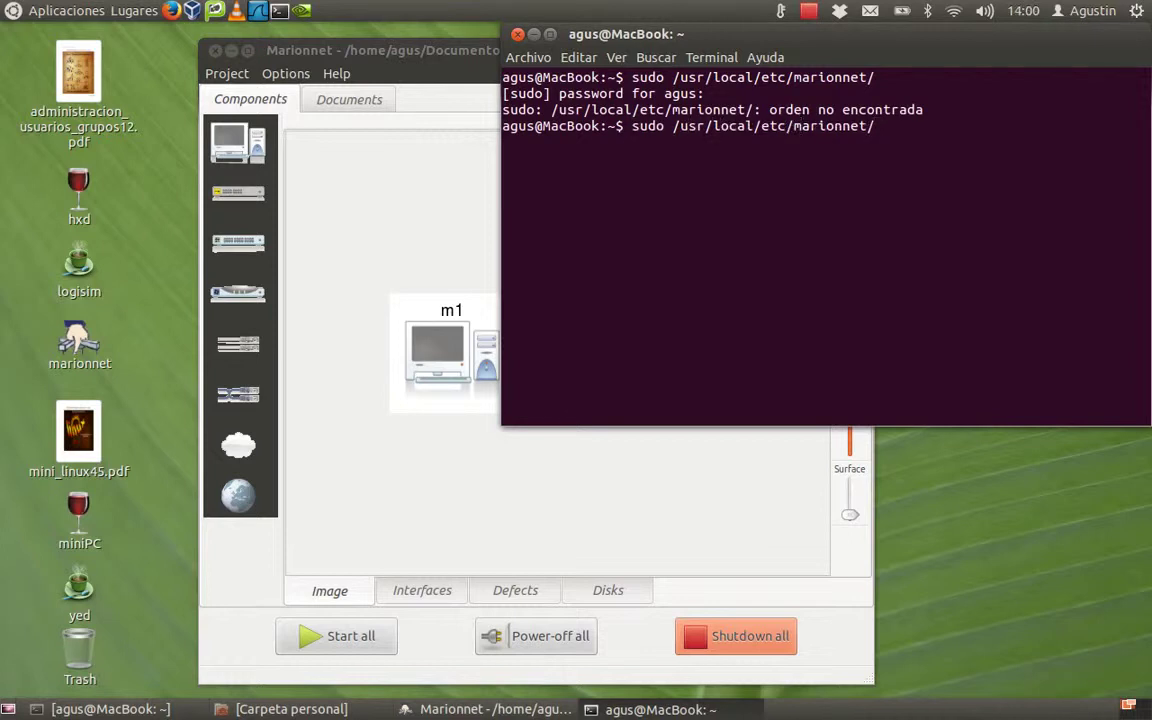
type("na")
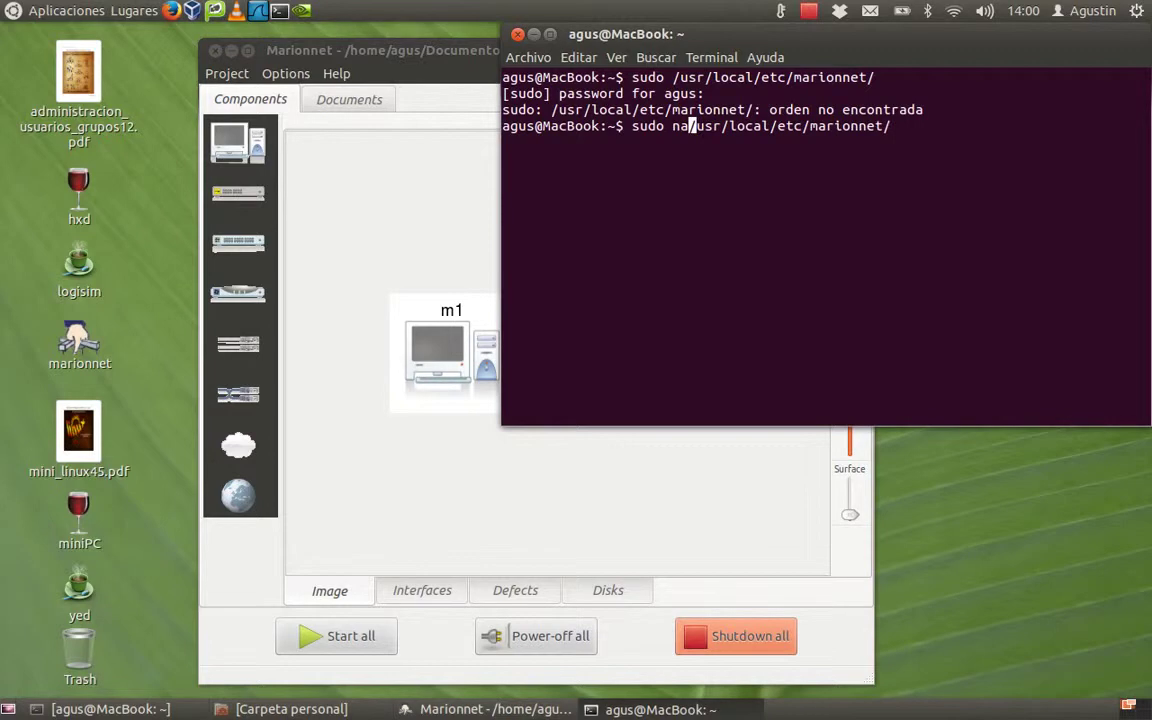
type("no")
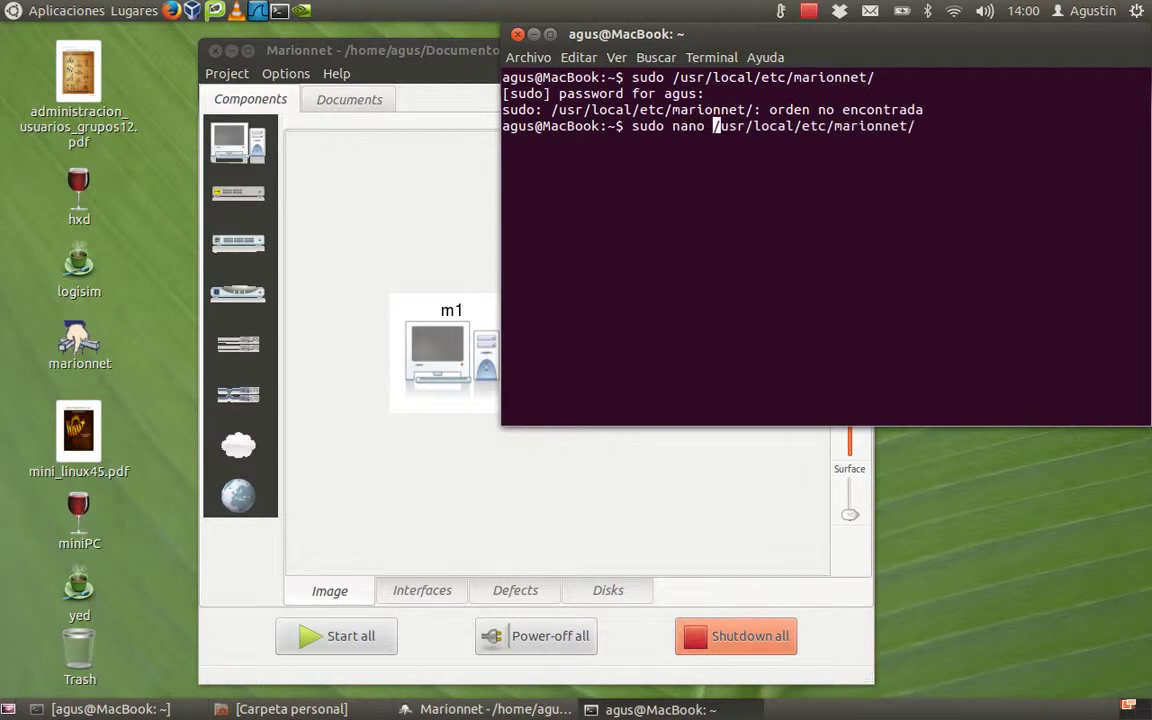
key("Right")
key("Right")
key("Right")
key("Right")
key("Right")
key("Right")
key("Right")
key("Right")
key("Right")
key("Right")
key("Right")
key("Right")
key("Right")
key("Right")
key("Right")
key("Right")
key("Right")
key("Right")
key("Right")
key("Right")
key("Right")
key("Right")
type("mari")
key("Tab")
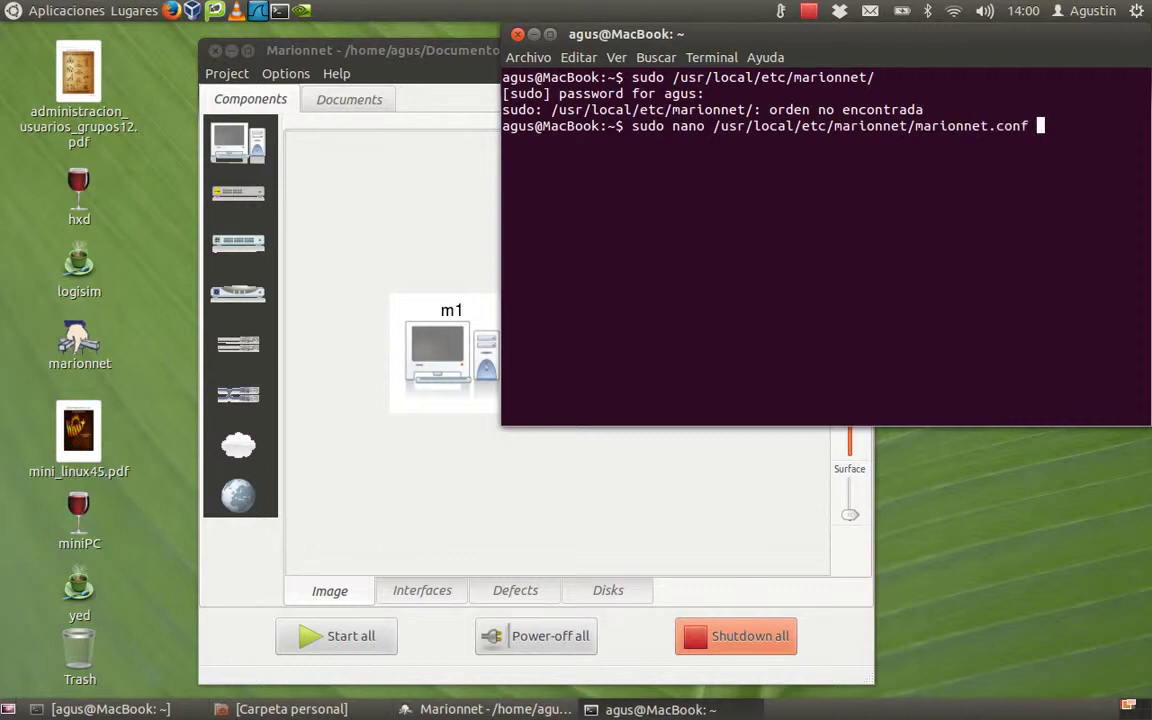
key("Return")
Step: Check that marionnet.conf's terminal line uses gnome-terminal,-t,-x, then exit nano
key("Down")
key("Down")
key("Down")
key("Down")
key("Down")
key("Down")
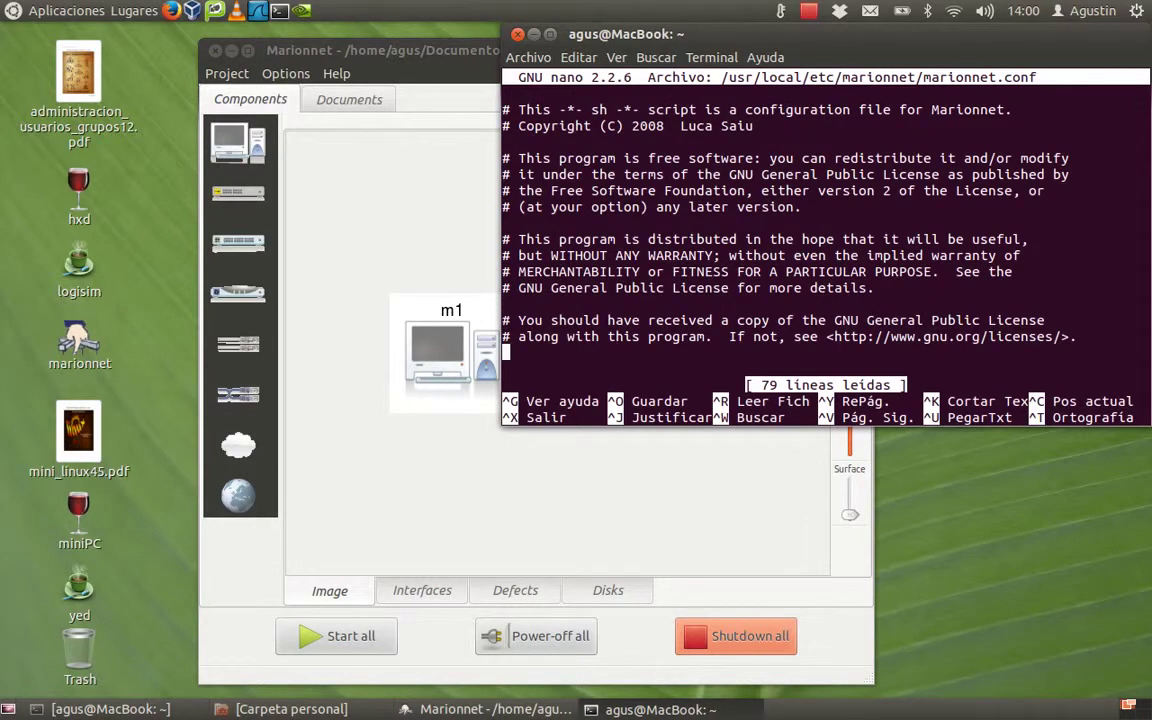
key("Down")
key("Down")
key("Down")
key("Down")
key("Down")
key("Down")
key("Down")
key("Down")
key("Down")
key("Down")
key("Down")
key("Down")
key("Down")
key("Down")
key("Down")
key("Down")
key("Down")
key("Down")
key("Down")
key("Down")
key("Down")
key("Down")
key("Down")
key("Down")
key("Down")
key("Down")
key("Down")
key("Down")
key("Down")
key("Down")
key("Down")
key("Down")
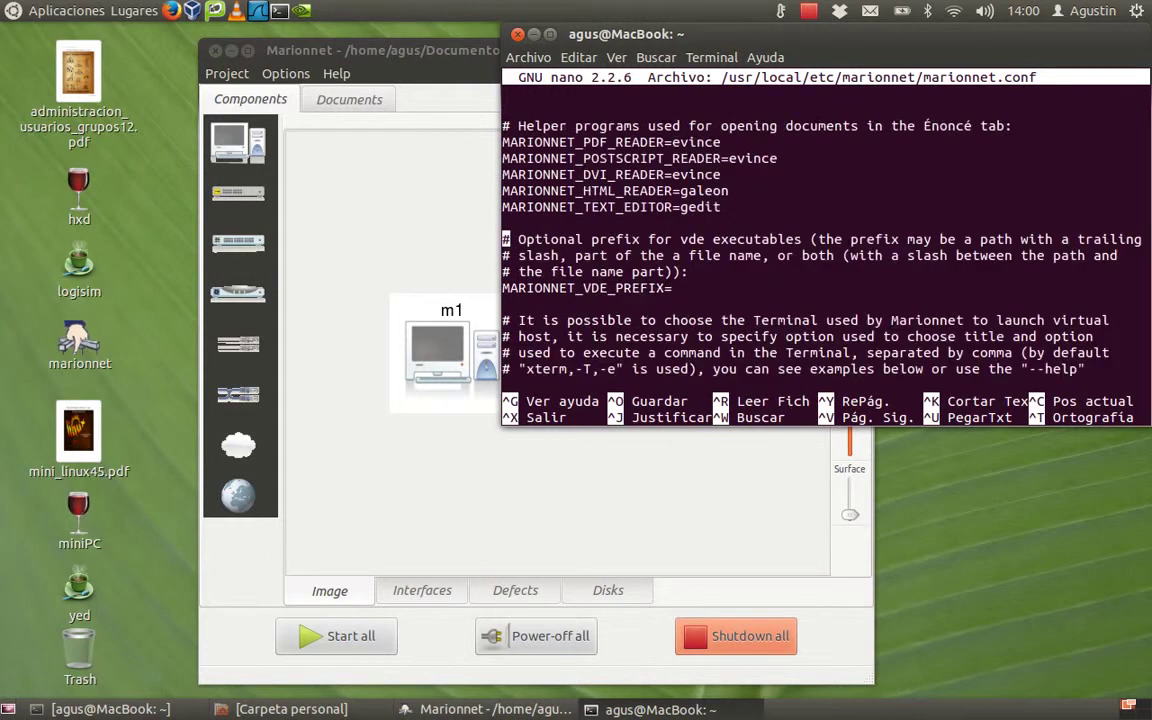
key("Down")
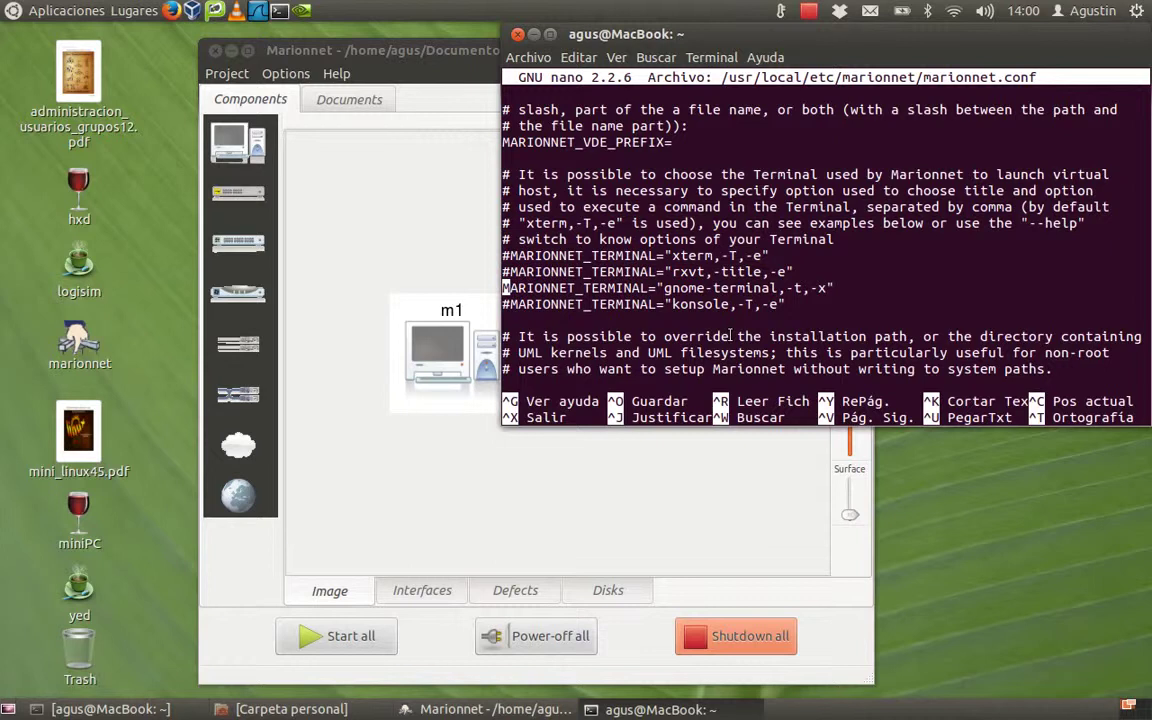
key("ctrl+x")
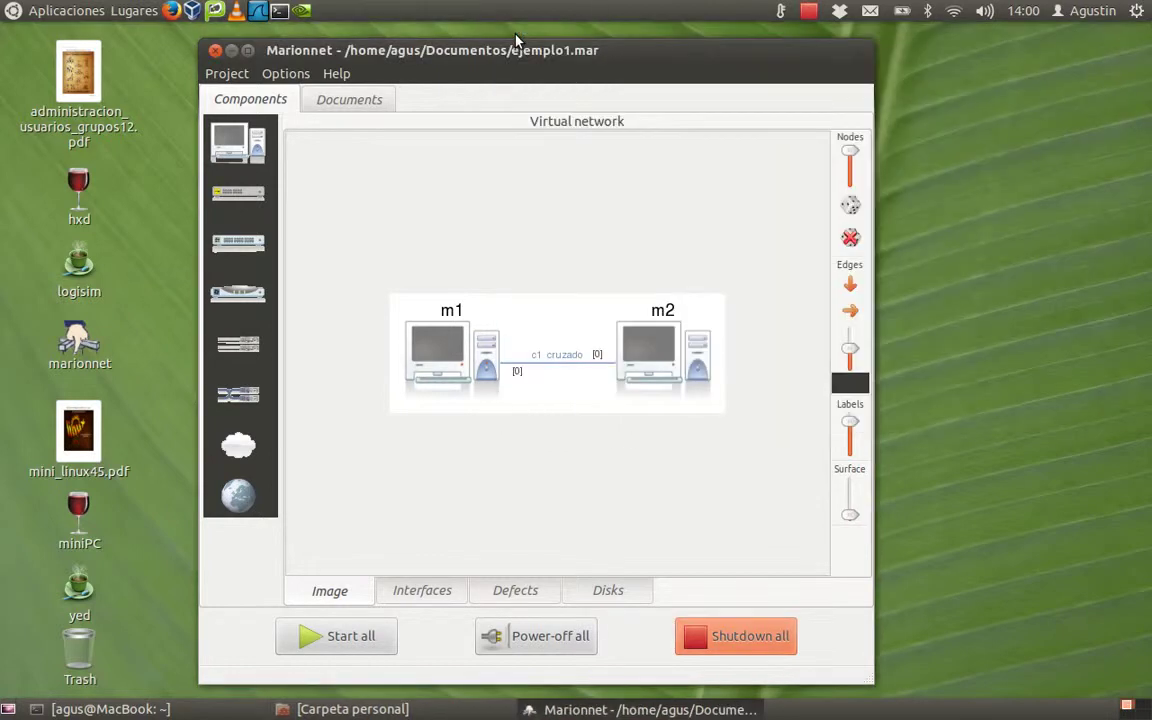
Step: Close the host terminal, start all machines, and put the m1 console top-left and m2 top-right
left_click(517, 34)
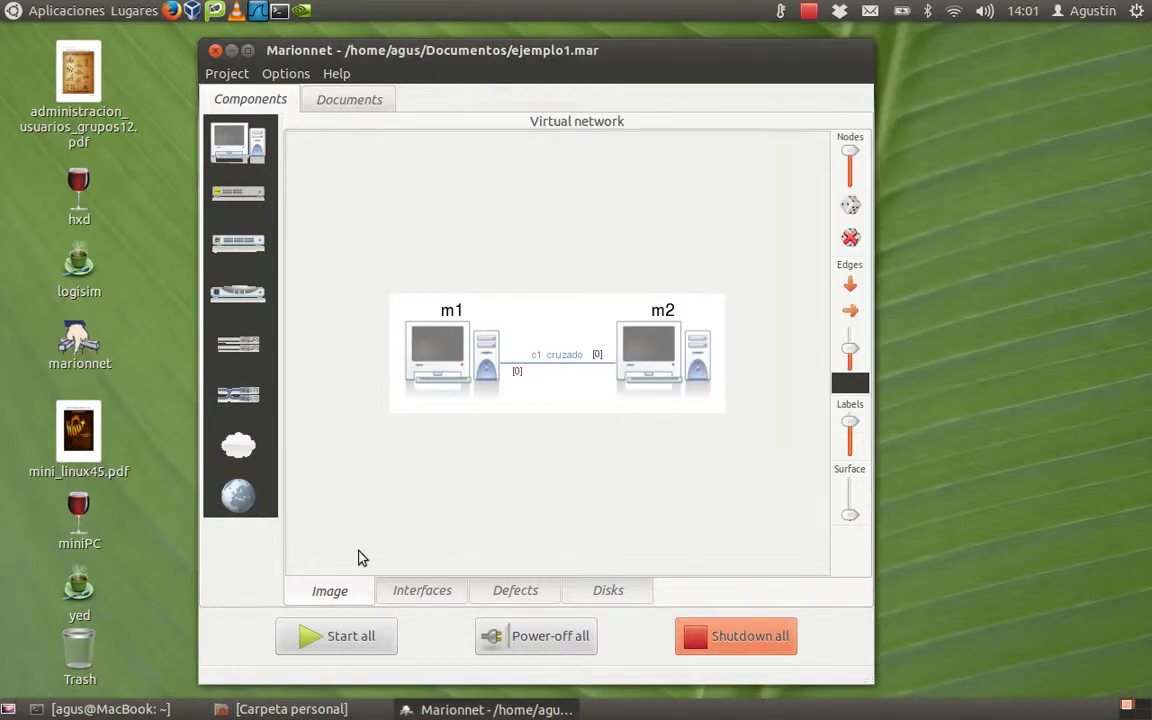
left_click(326, 650)
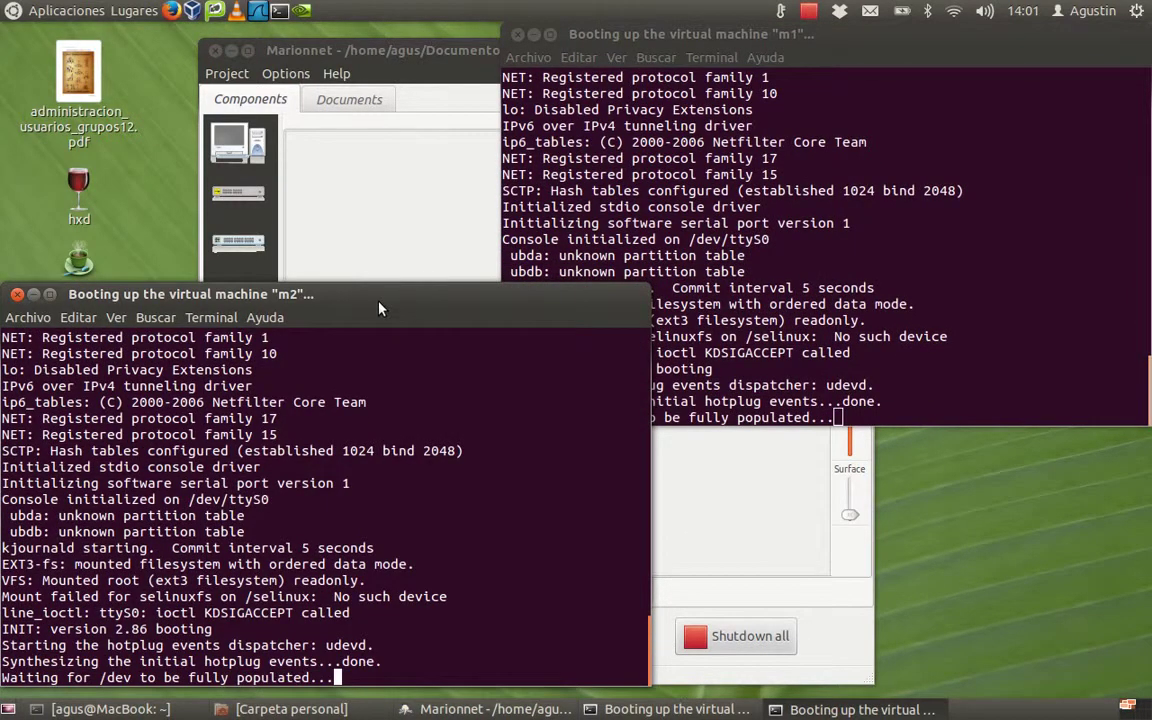
left_click_drag(369, 303, 836, 232)
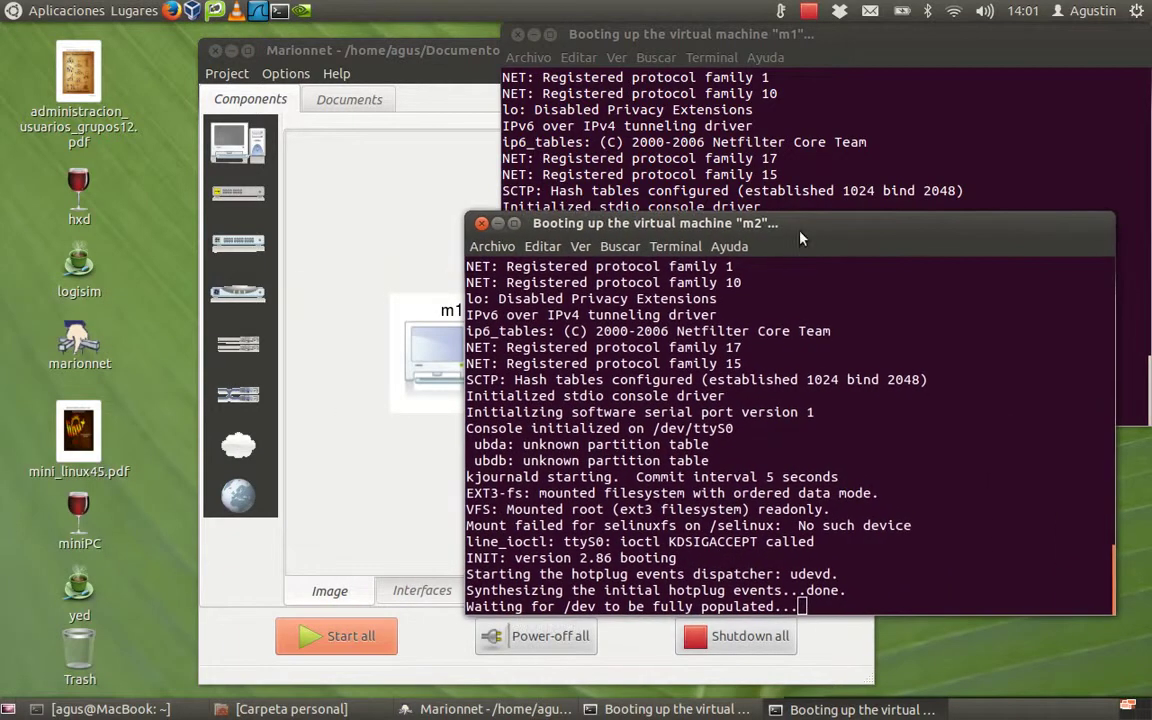
left_click_drag(827, 34, 329, 20)
left_click_drag(727, 222, 761, 34)
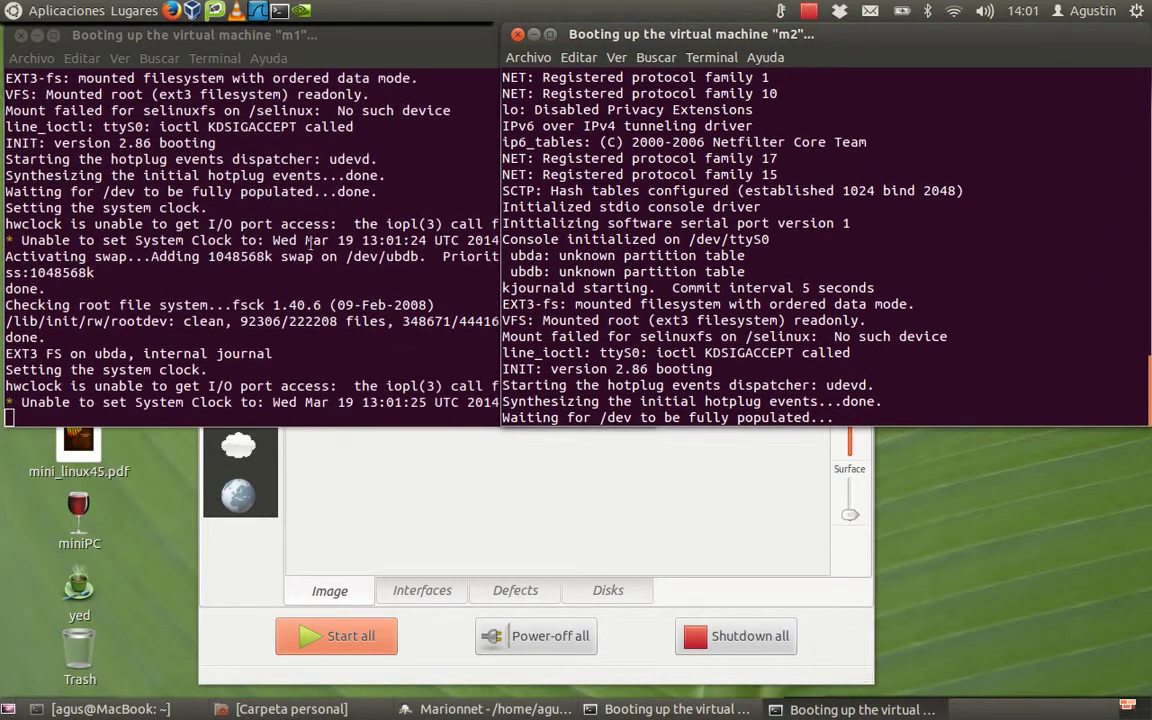
left_click(295, 265)
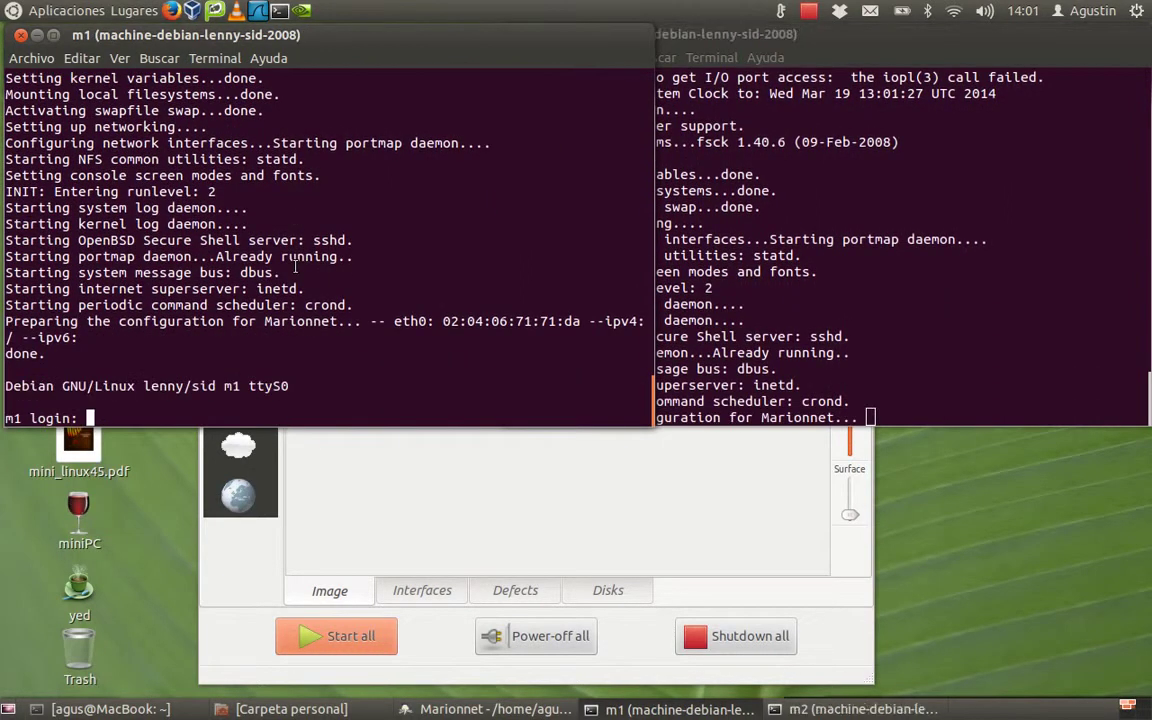
Step: Log in to m1 as root with its password
type("root")
key("Return")
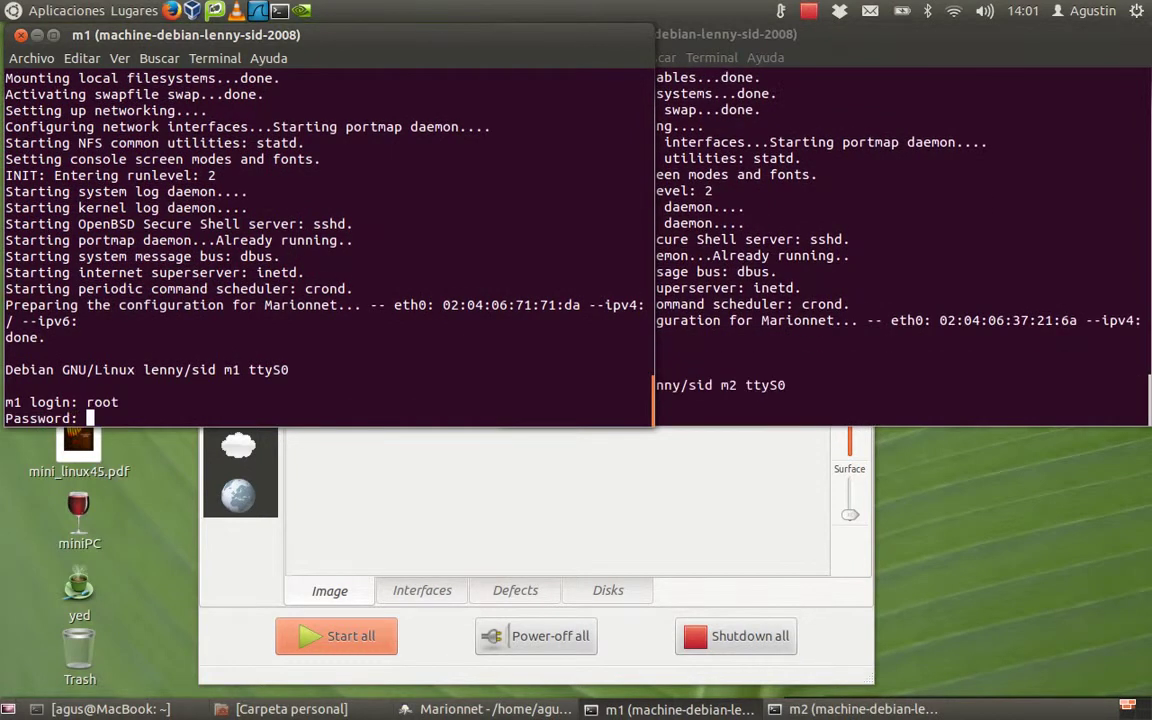
type("root")
key("Return")
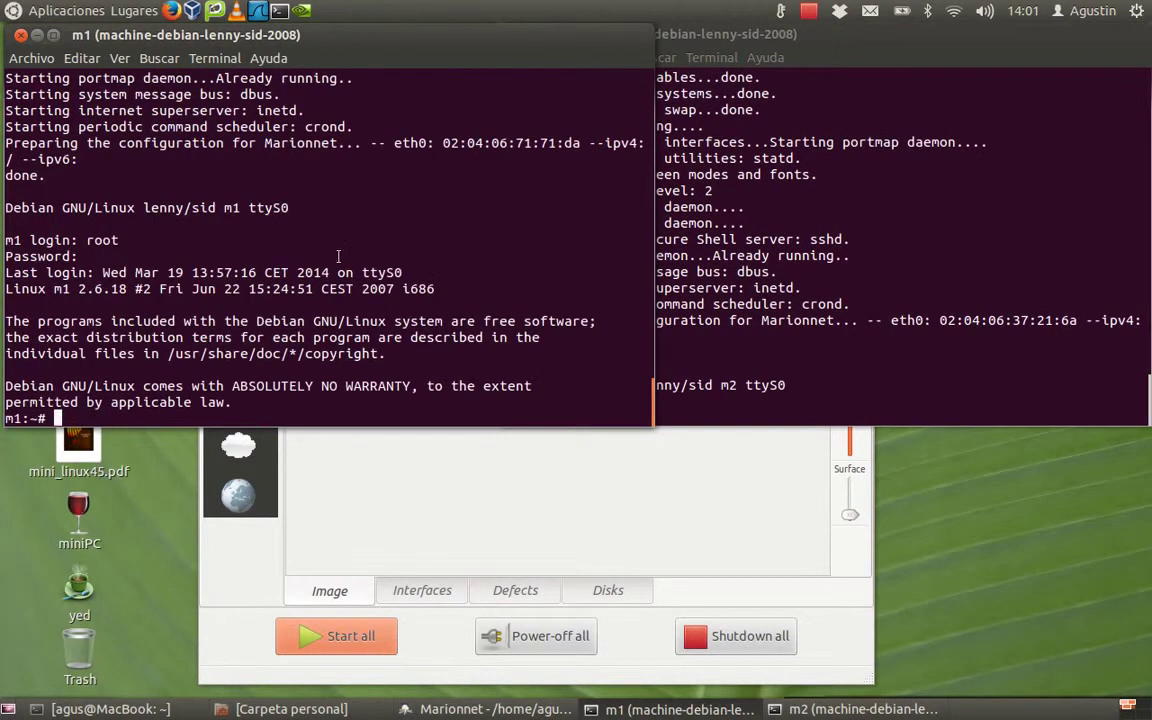
key("alt+Tab")
Step: Log in to m2 as root, then clear both the m2 and m1 consoles
type("root")
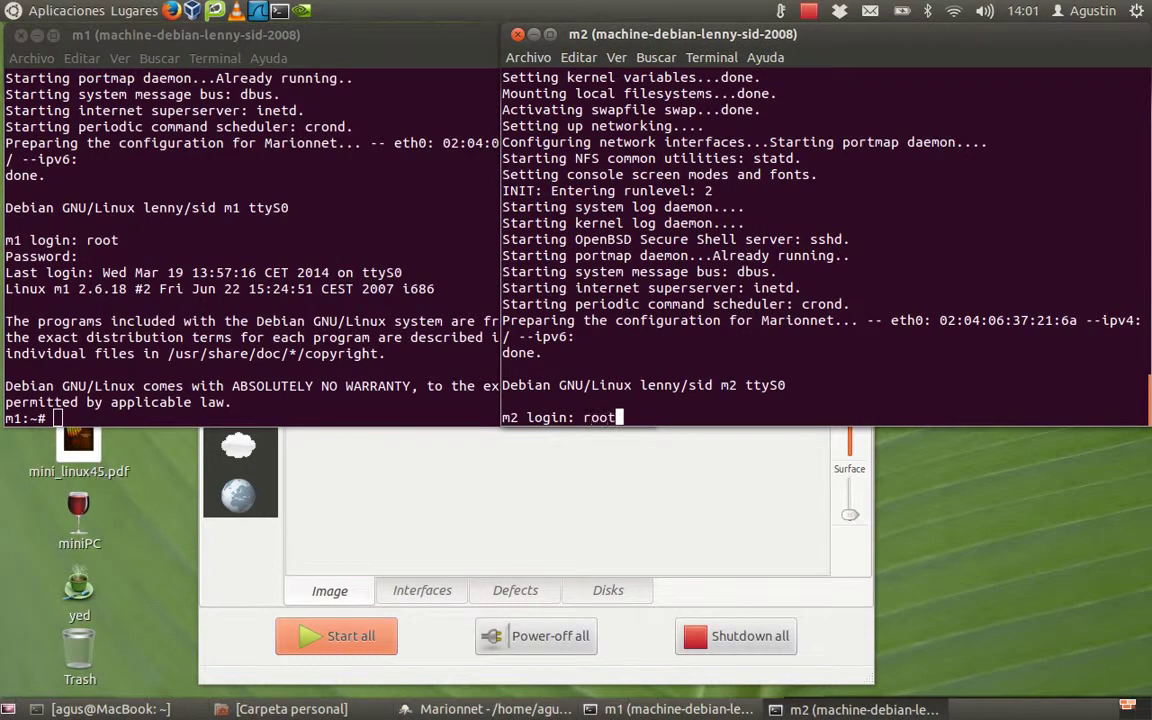
key("Return")
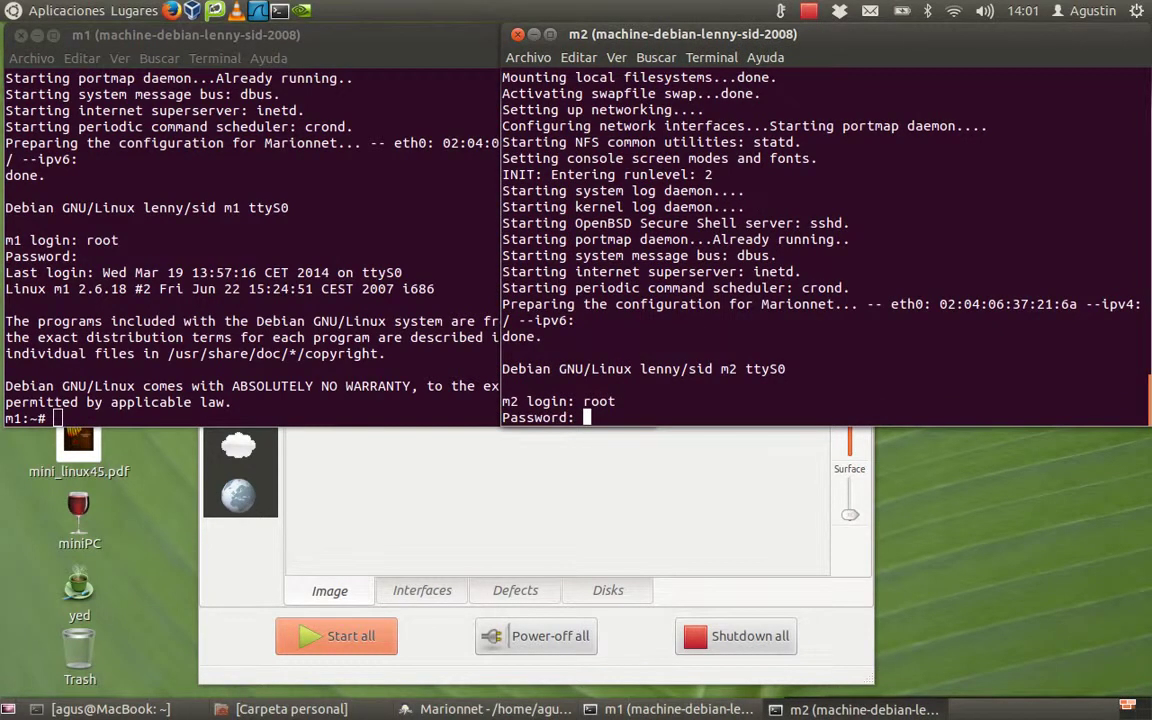
key("Return")
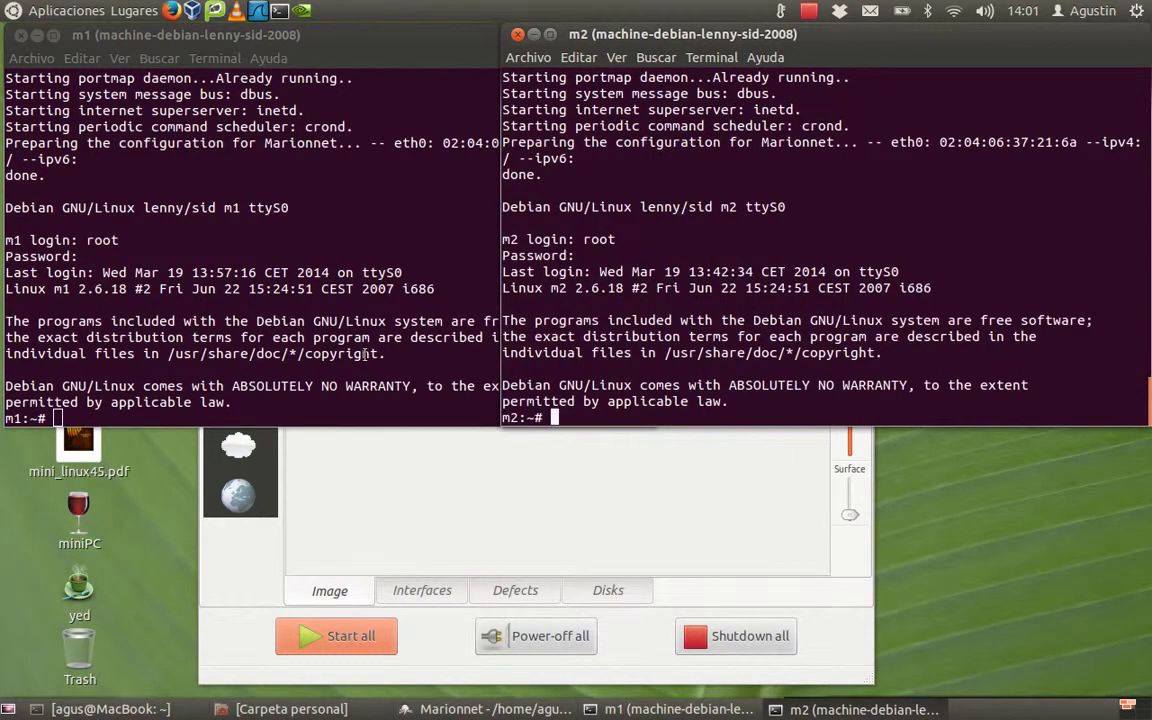
key("ctrl+l")
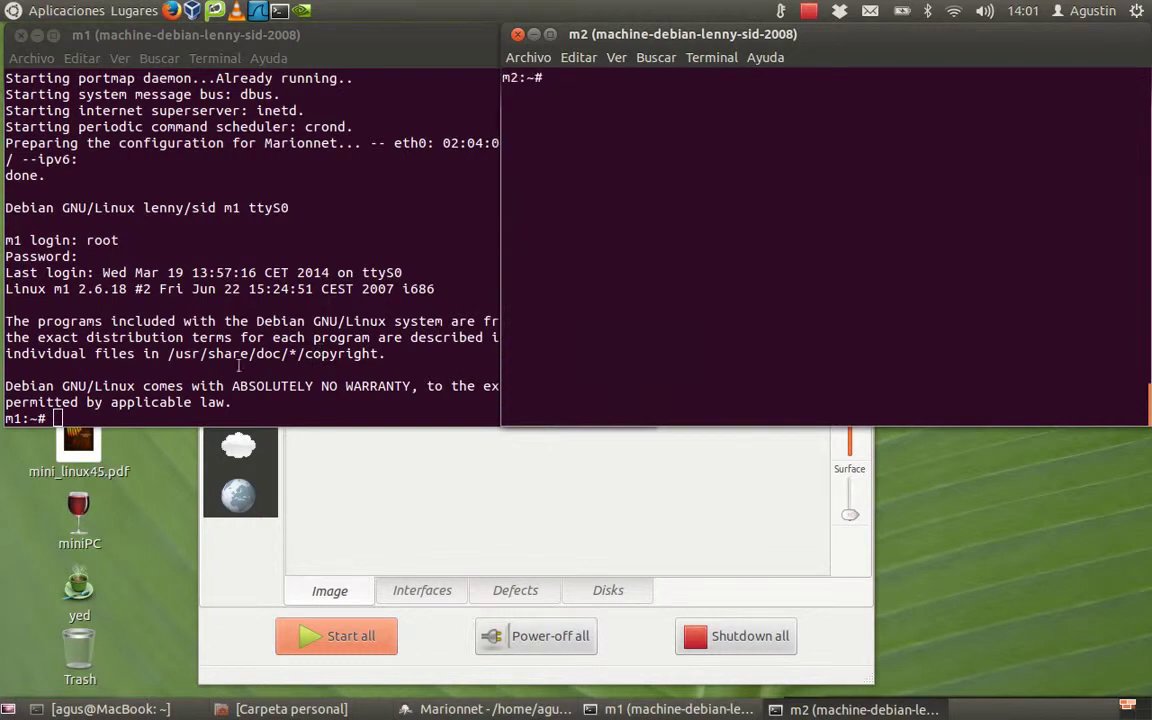
left_click(187, 379)
key("ctrl+l")
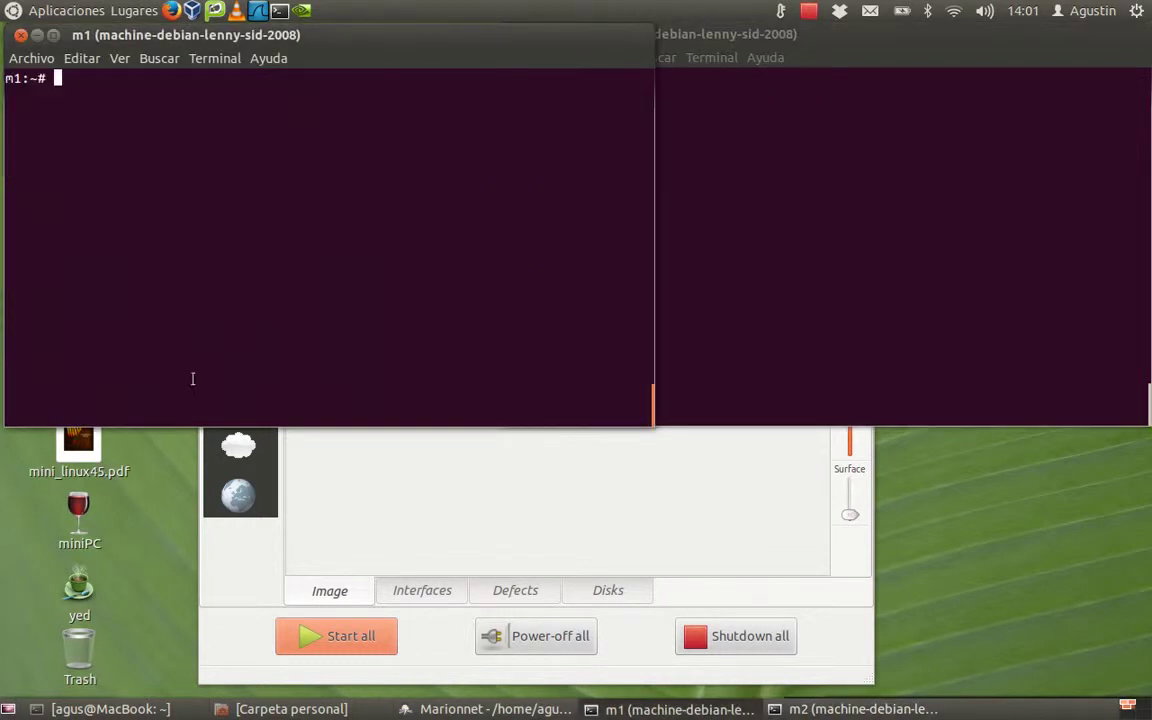
left_click(751, 267)
Step: On m1, run whoami to confirm root, then type nano /etc/network/interfaces
left_click(252, 242)
left_click_drag(30, 78, 58, 78)
left_click(128, 85)
type("whoami")
key("Return")
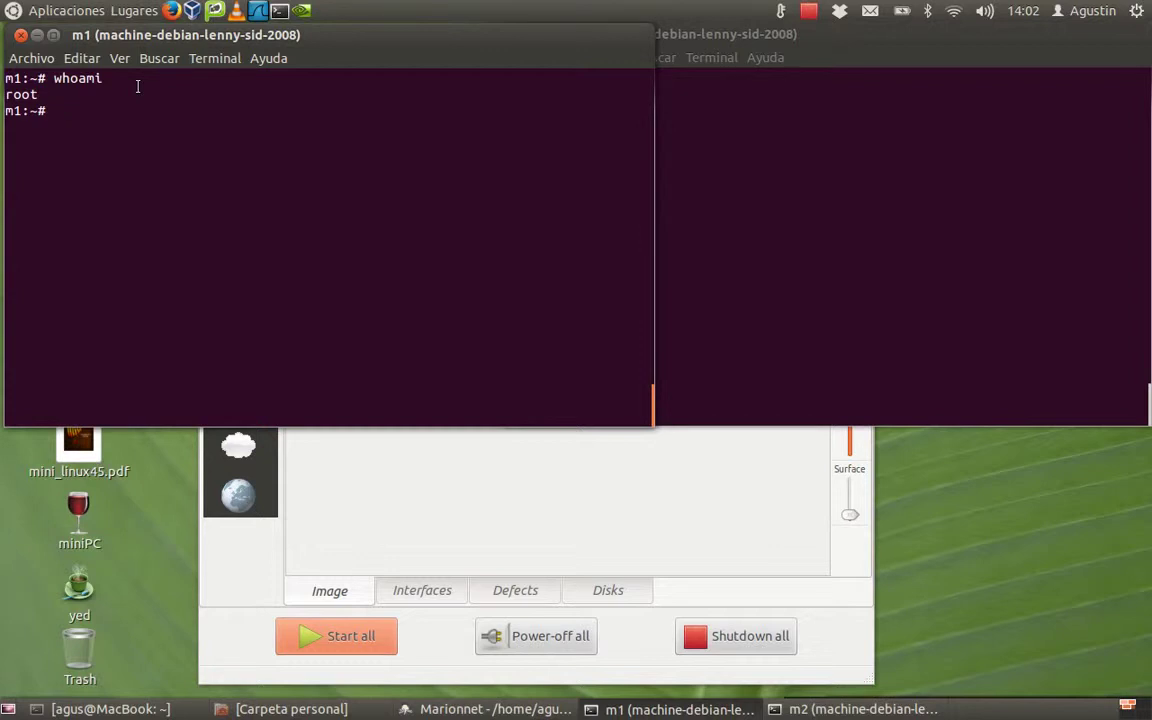
type("nano /etc/network/interfa")
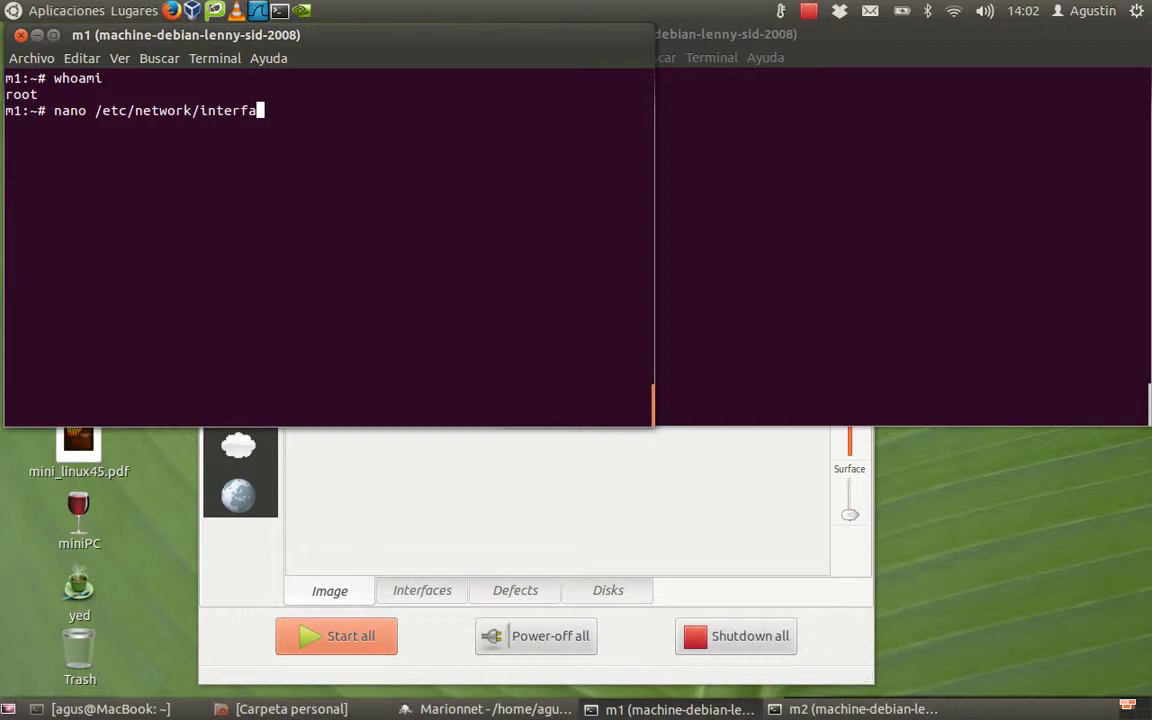
type("ces")
Step: Open m1's interfaces file and uncomment the allow-hotplug eth0 and iface eth0 inet dhcp lines
key("Return")
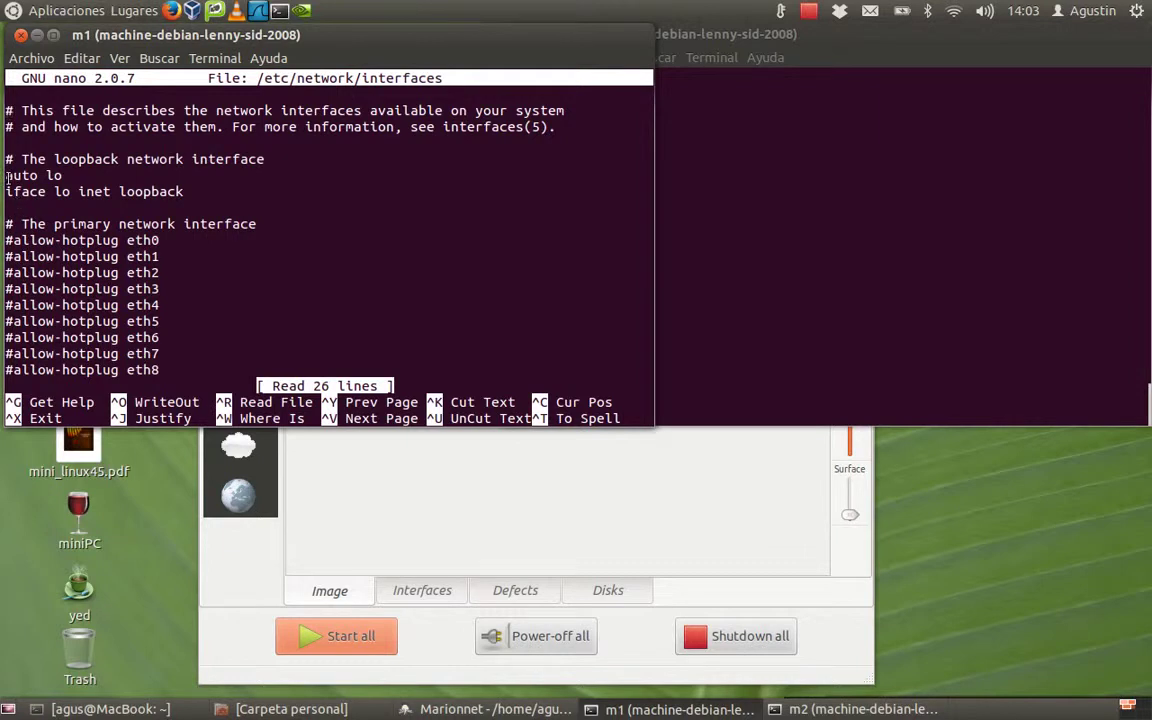
left_click_drag(7, 175, 188, 191)
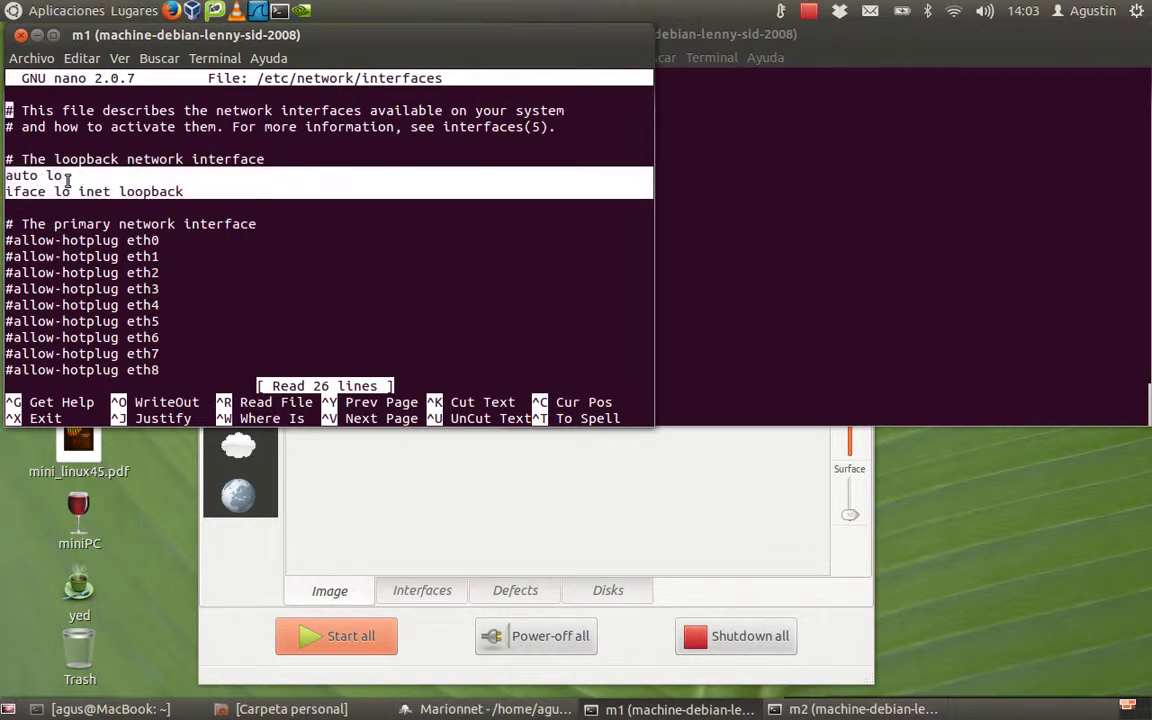
left_click(8, 240)
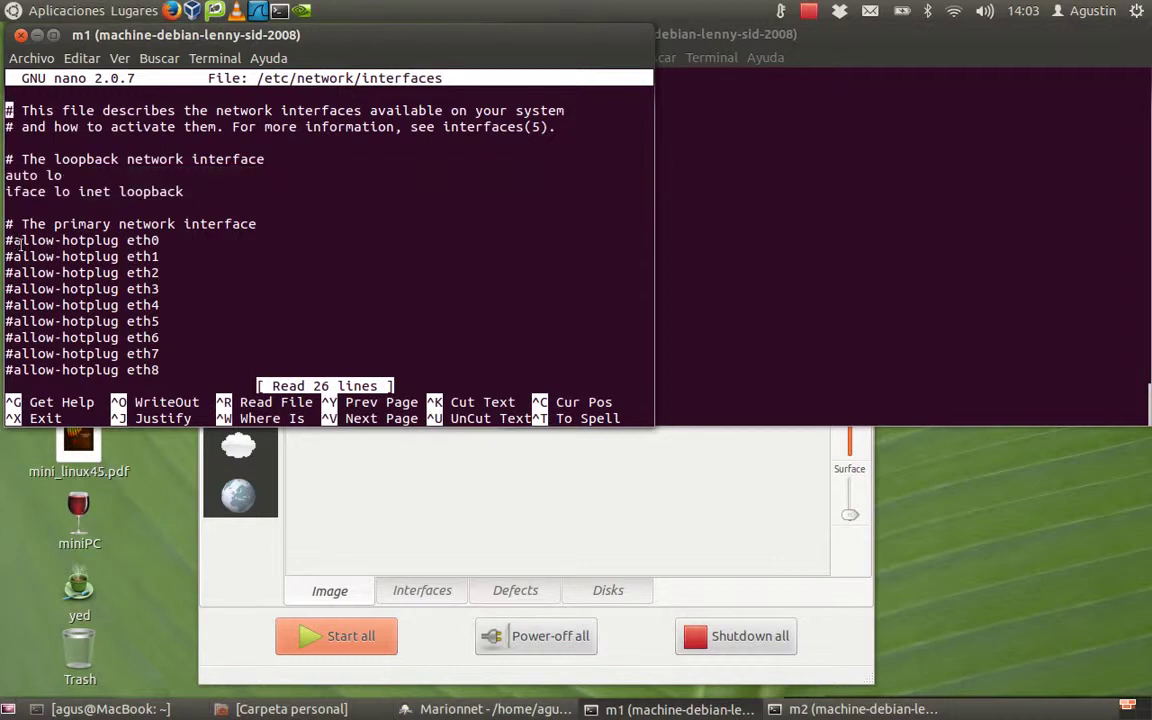
key("Down")
key("Down")
key("Down")
key("Down")
key("Down")
key("Down")
key("Down")
key("Down")
key("Delete")
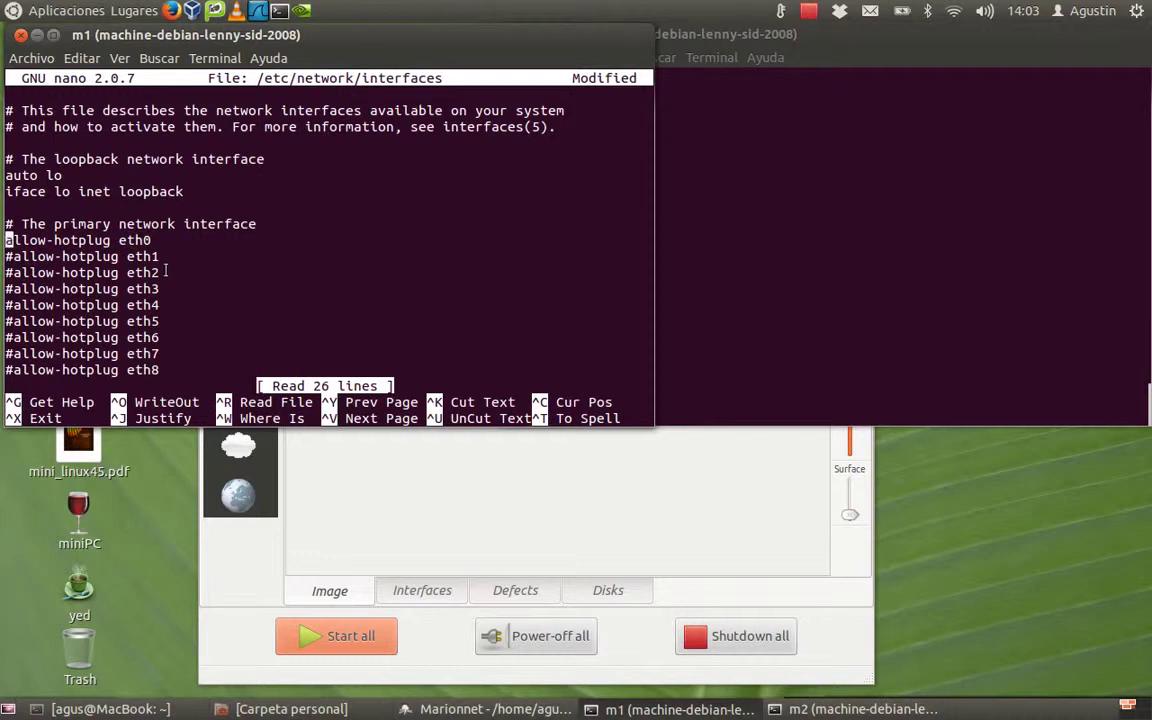
key("Down")
key("Down")
key("Down")
key("Down")
key("Down")
key("Down")
key("Down")
key("Down")
key("Down")
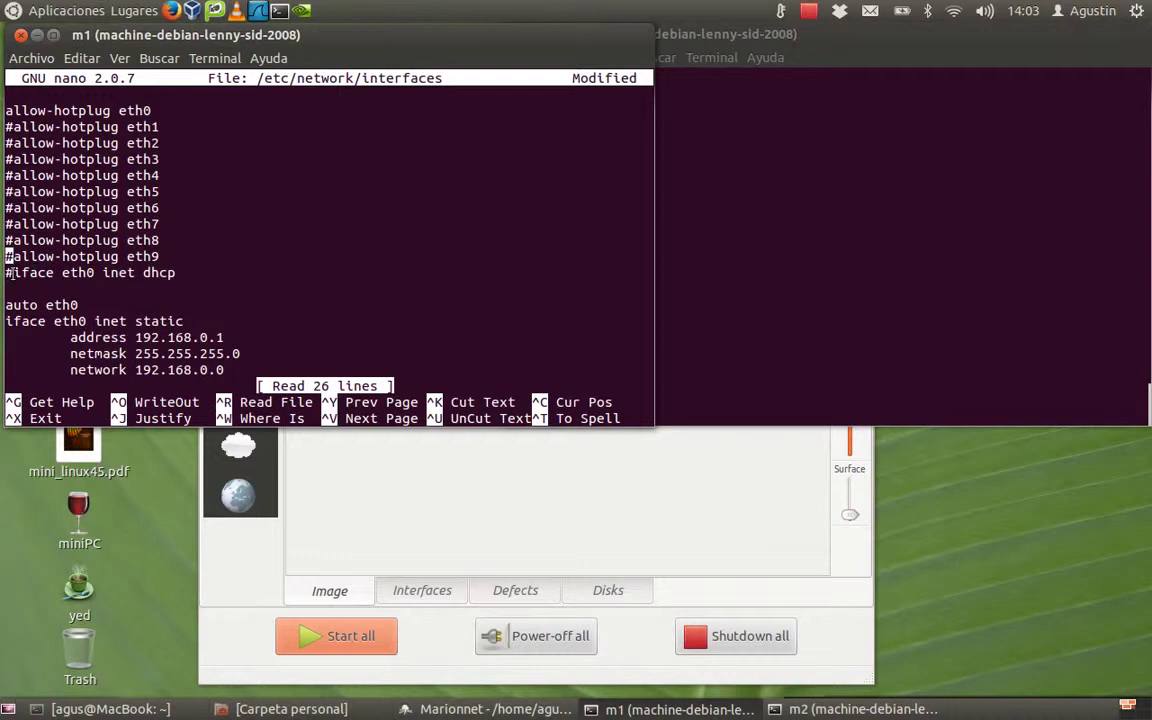
key("Down")
key("Delete")
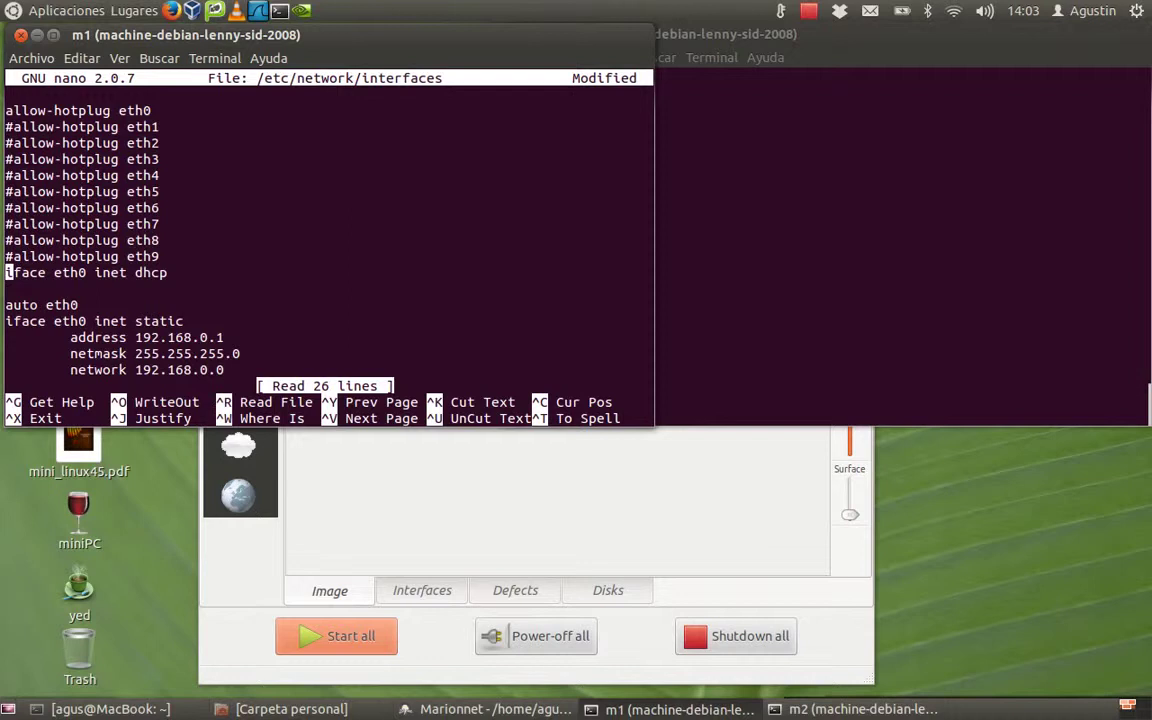
key("Right")
key("Right")
key("Right")
key("Right")
key("Right")
key("Right")
key("Right")
key("Right")
key("Right")
key("Right")
key("Right")
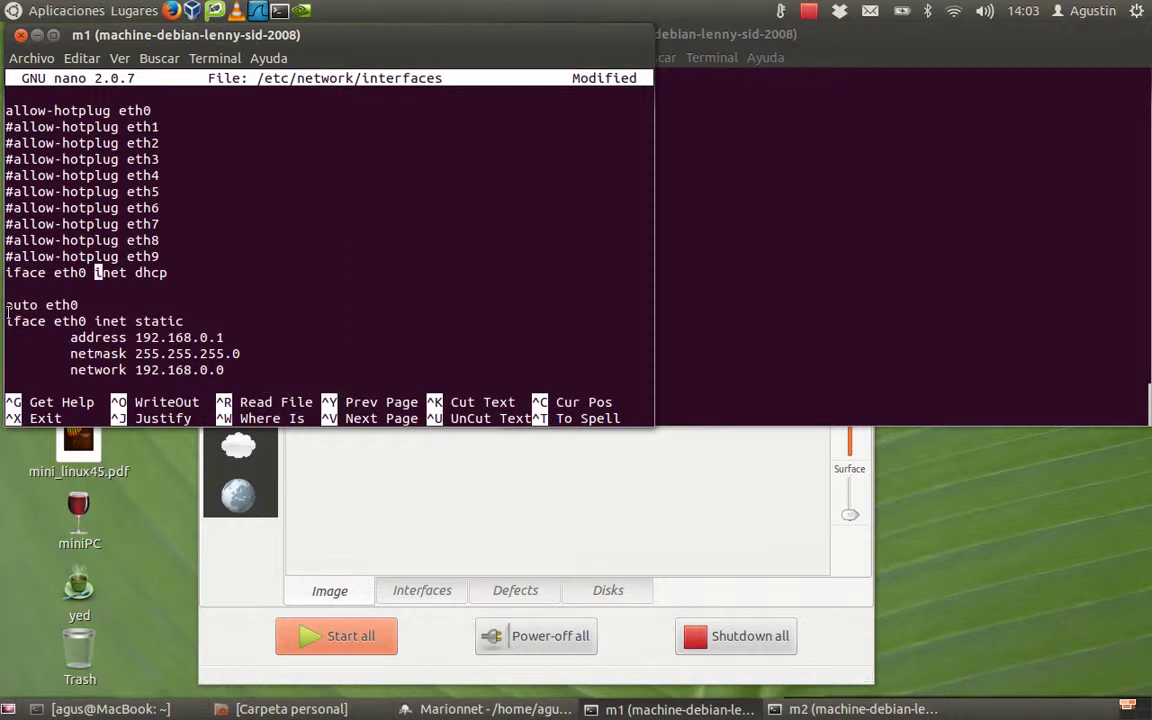
Step: Delete the old static eth0 block: auto eth0, address, netmask, network and broadcast lines
left_click_drag(7, 308, 238, 372)
key("BackSpace")
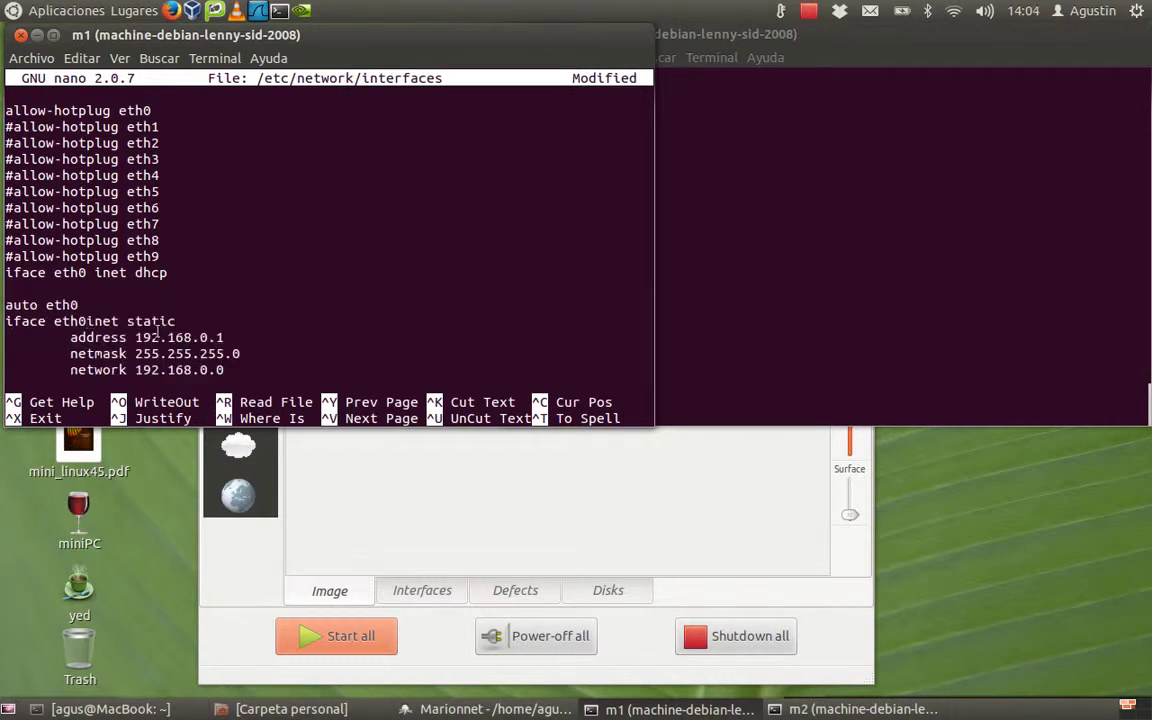
key("ctrl+k")
key("ctrl+k")
key("ctrl+k")
key("ctrl+k")
key("ctrl+k")
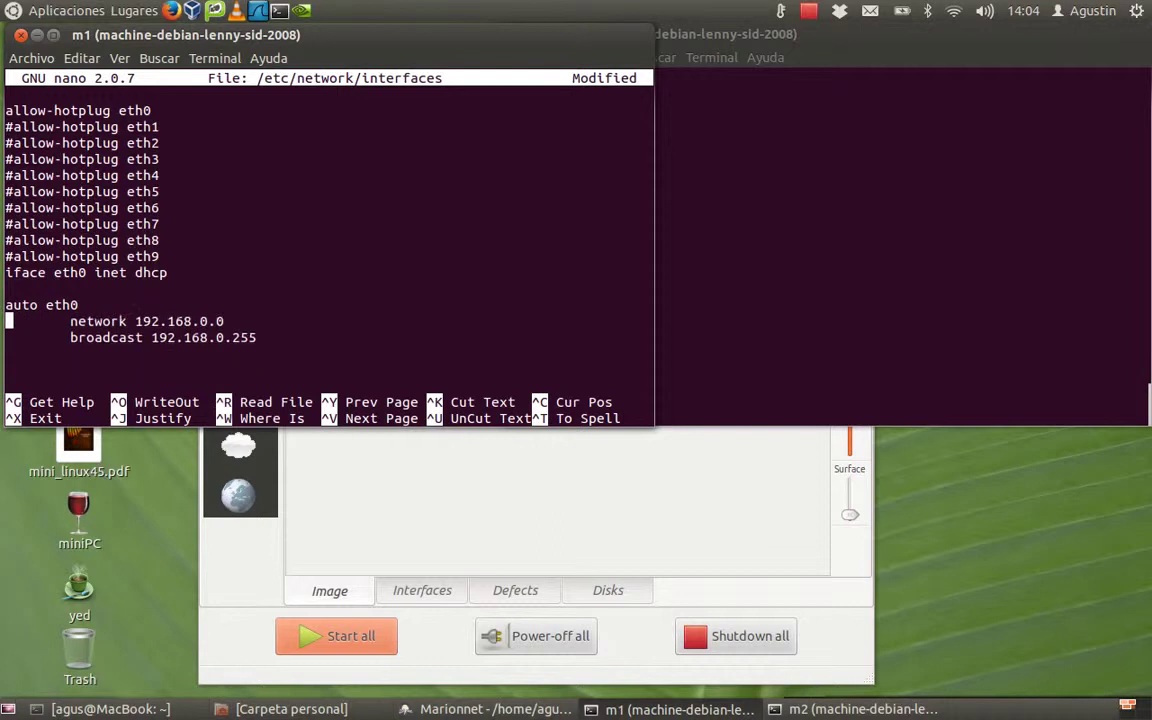
key("Up")
key("ctrl+k")
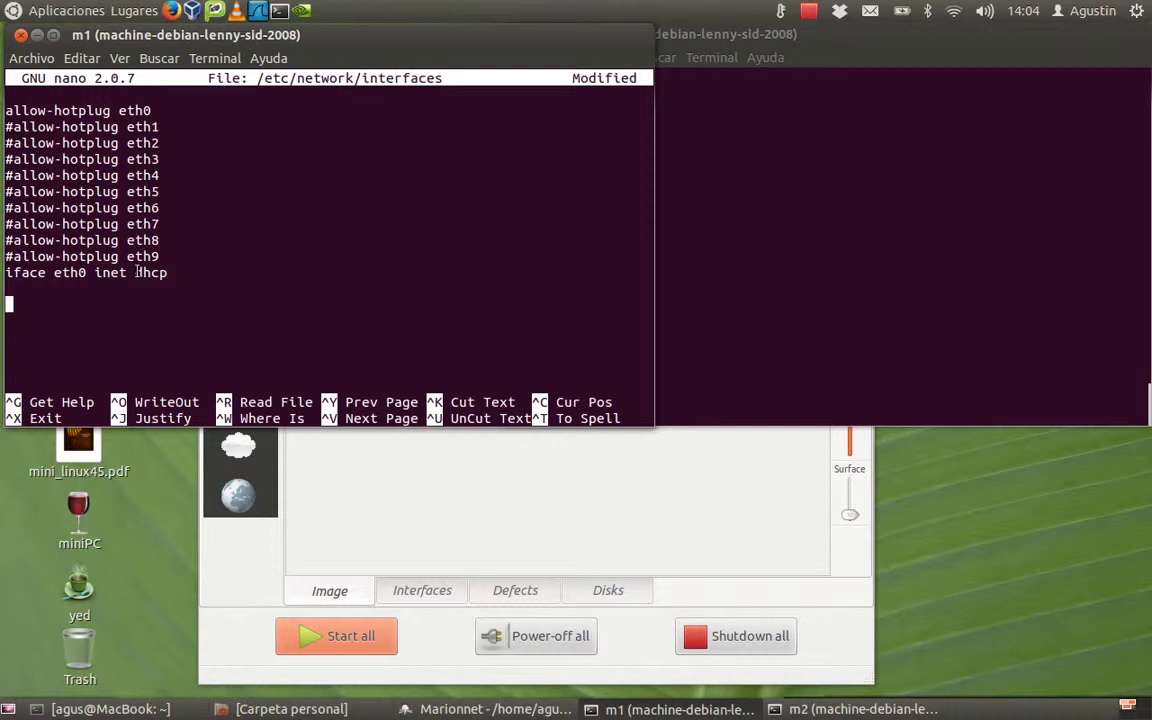
left_click_drag(136, 272, 172, 276)
Step: Replace 'dhcp' with 'static' in the iface eth0 line
type("sta")
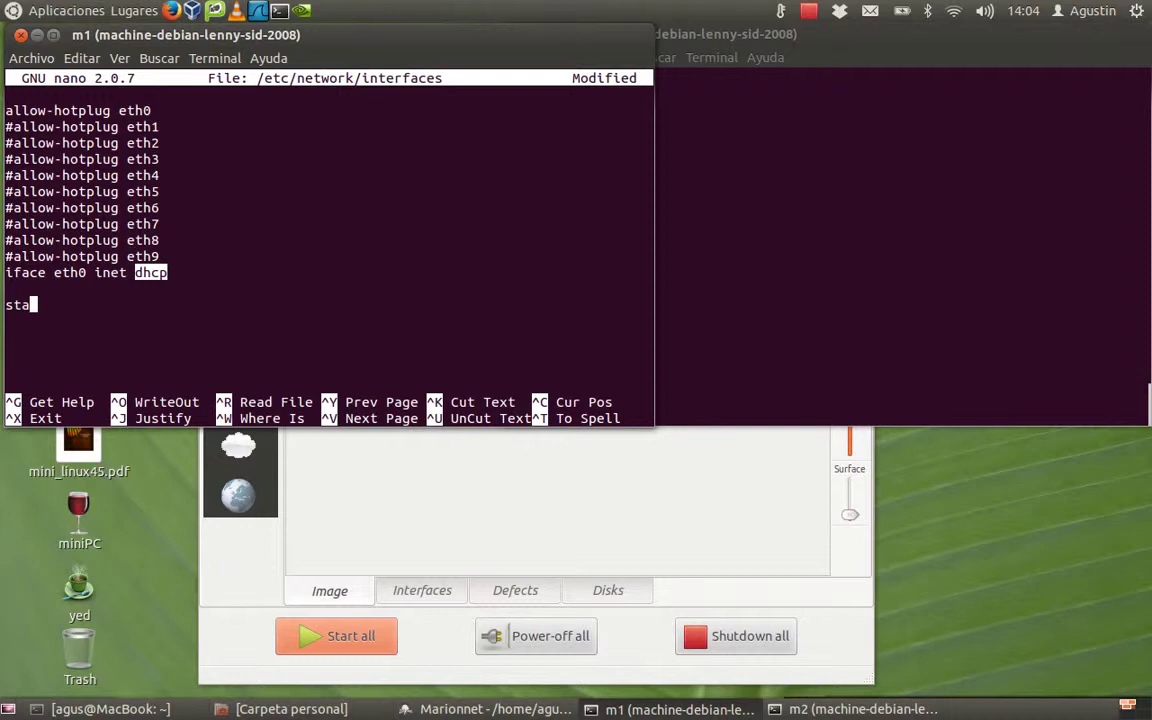
type("ic")
key("BackSpace")
key("BackSpace")
key("BackSpace")
key("BackSpace")
key("BackSpace")
key("BackSpace")
key("BackSpace")
key("BackSpace")
key("BackSpace")
key("BackSpace")
key("BackSpace")
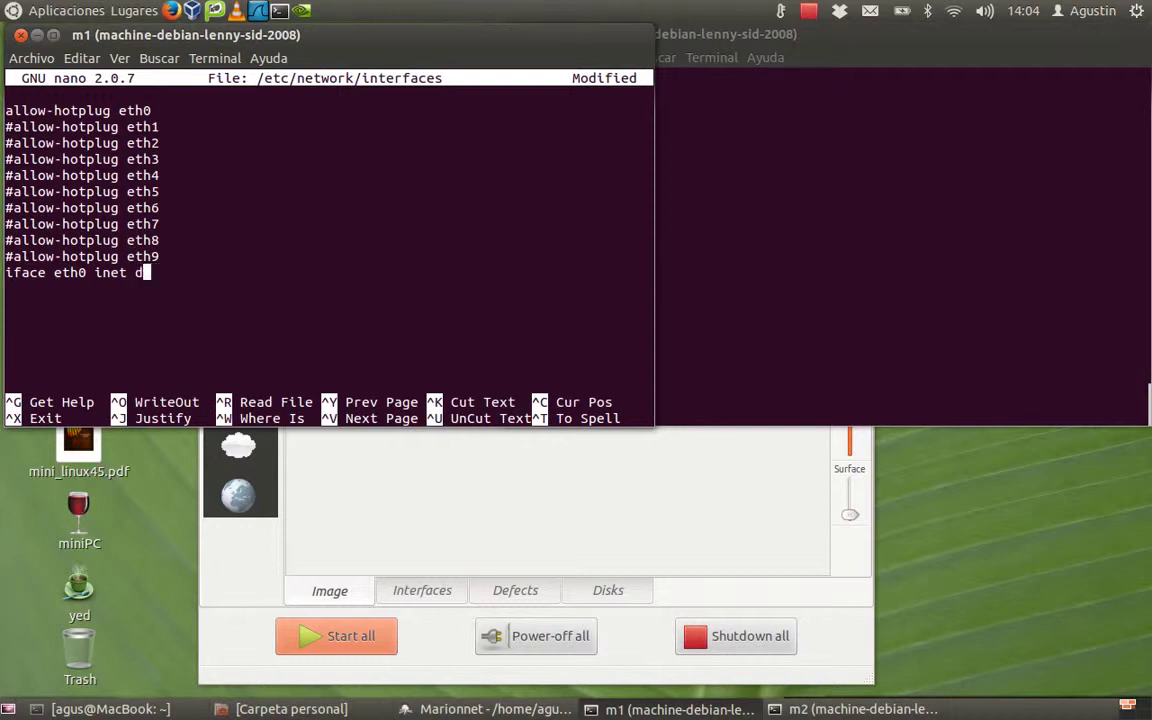
key("BackSpace")
type("static")
key("Return")
Step: Add indented lines 'address 192.168.0.1' and 'netmask 255.255.255.0' under iface eth0
key("Tab")
type("address")
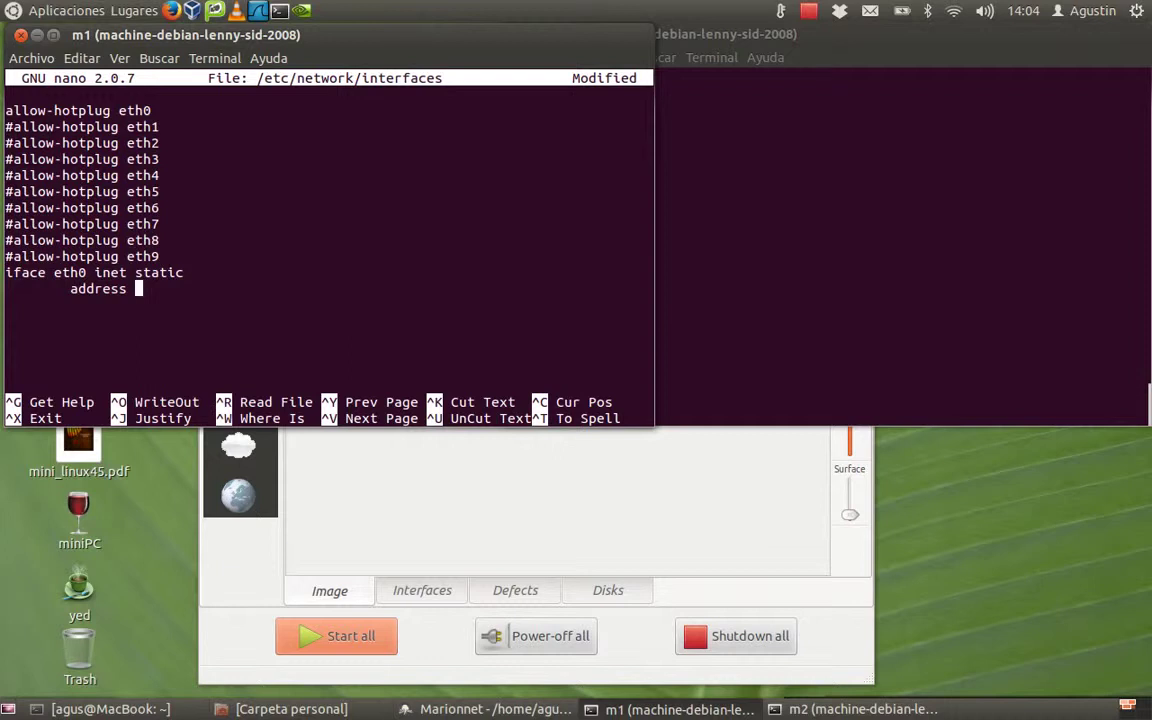
type("192.168.0")
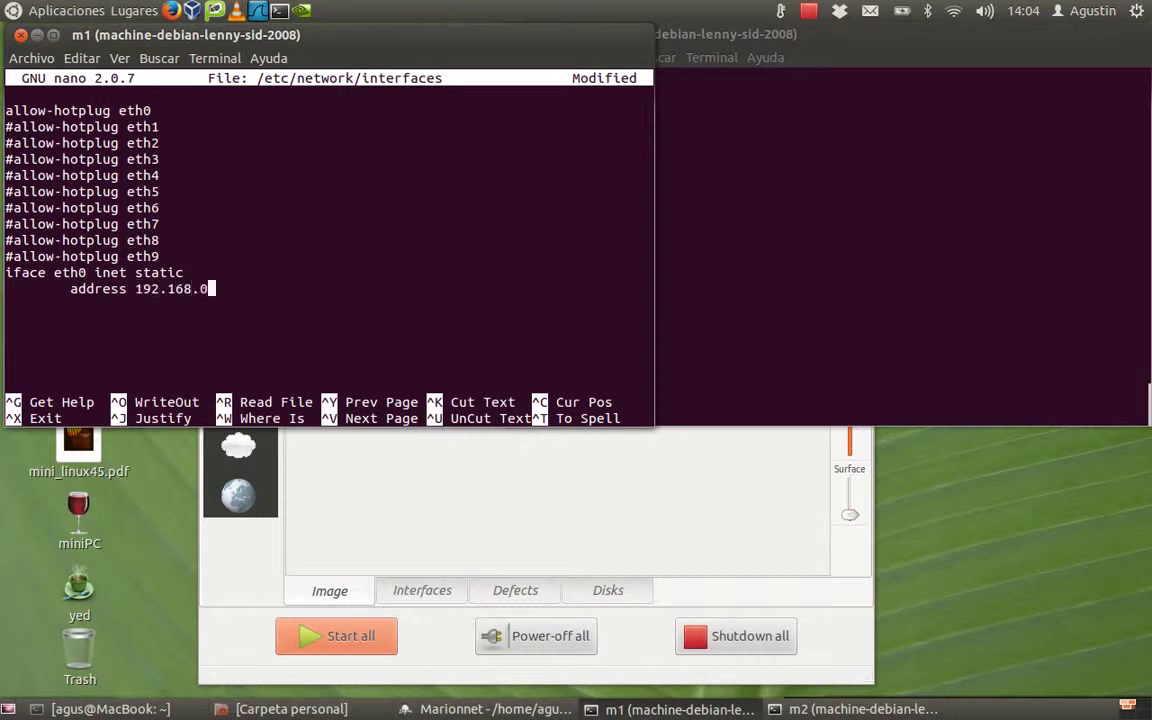
type(".1")
key("Return")
key("Tab")
type("netmask")
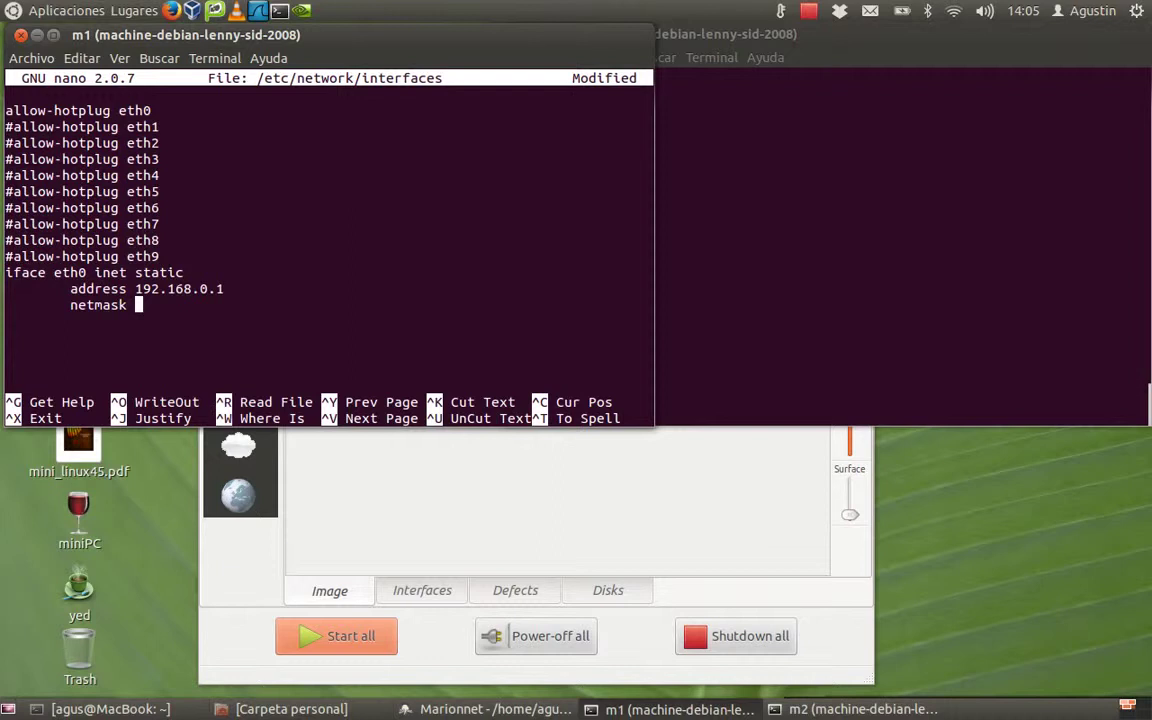
type(" 255.255.255.0")
Step: Add indented 'network 192.168.0.0' and 'broadcast 192.168.0.255' lines below the netmask
key("Down")
key("Down")
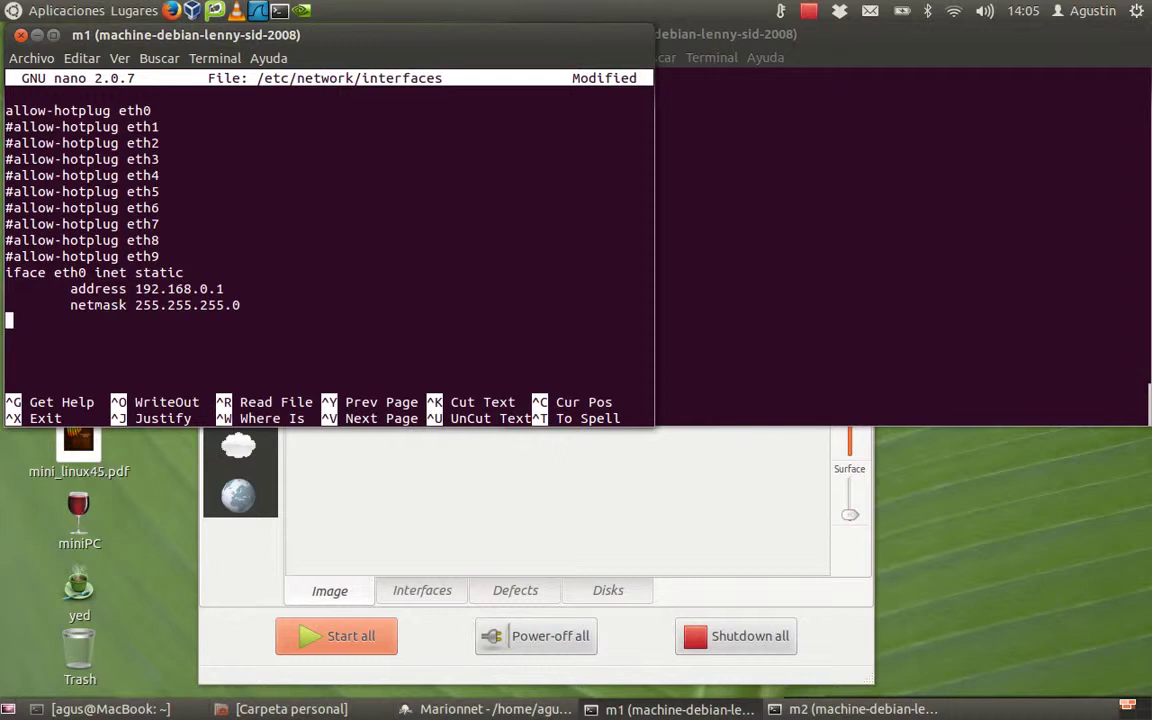
key("Tab")
type("network 192")
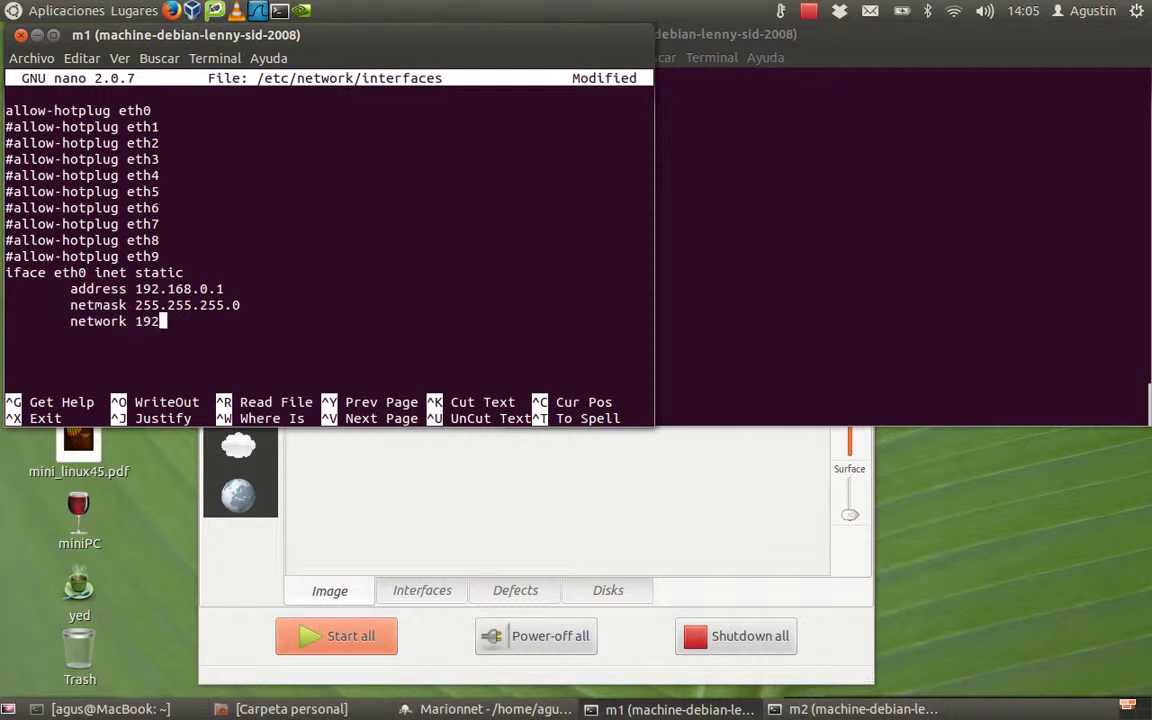
type(".168.0.0")
key("Return")
key("Tab")
type("b")
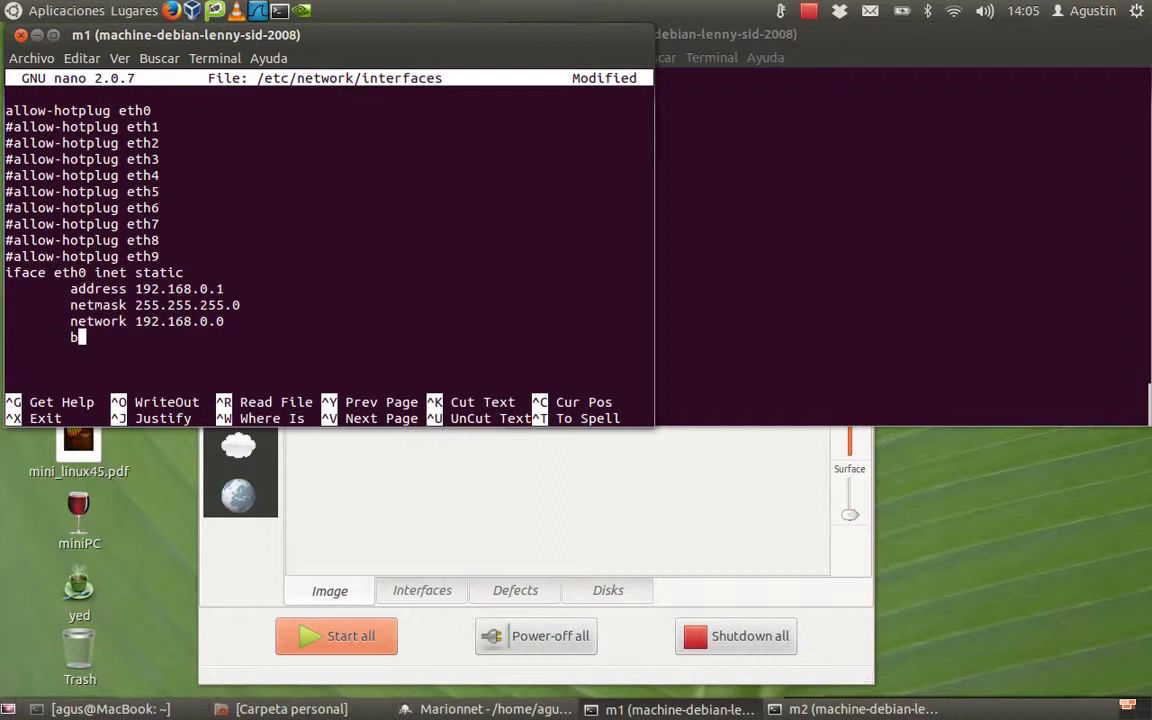
type("roadcast 192")
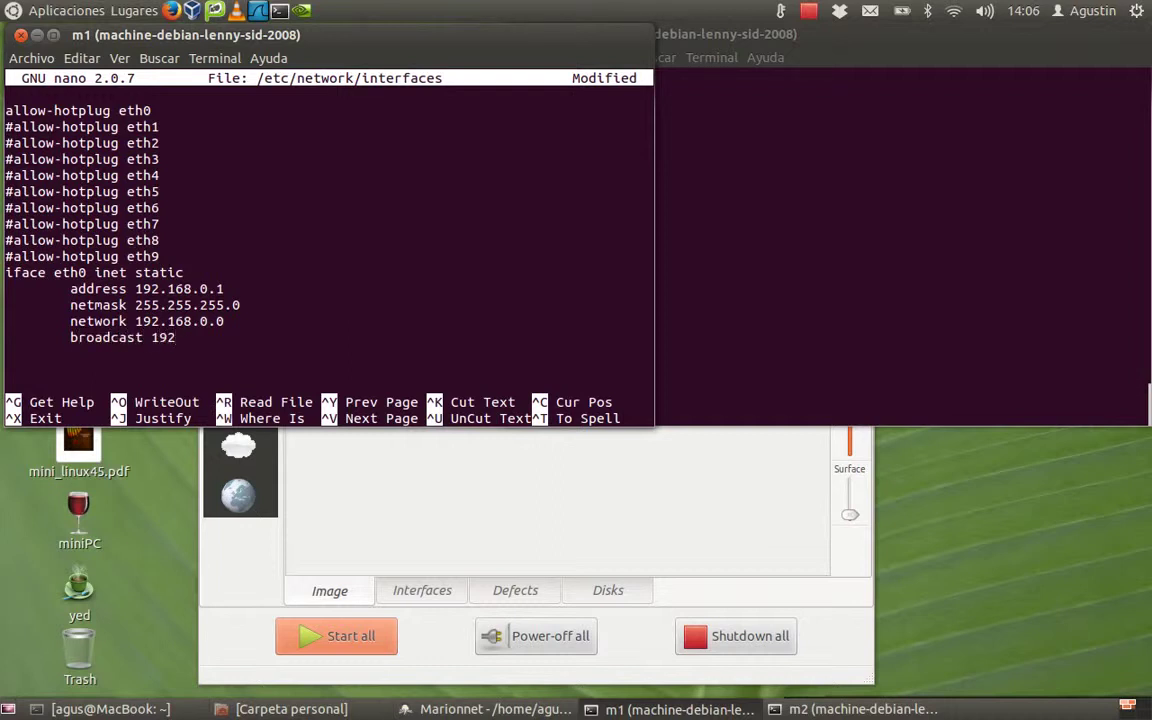
type(".168.0.")
type("255")
left_click_drag(137, 312, 238, 310)
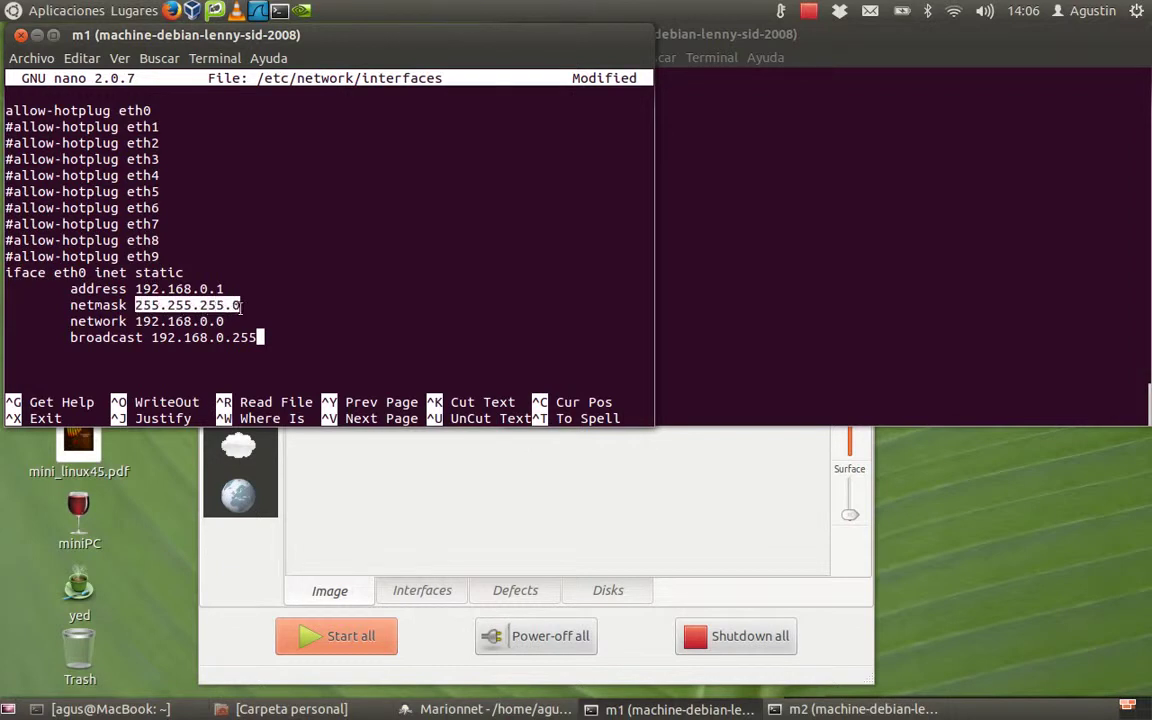
left_click(219, 289)
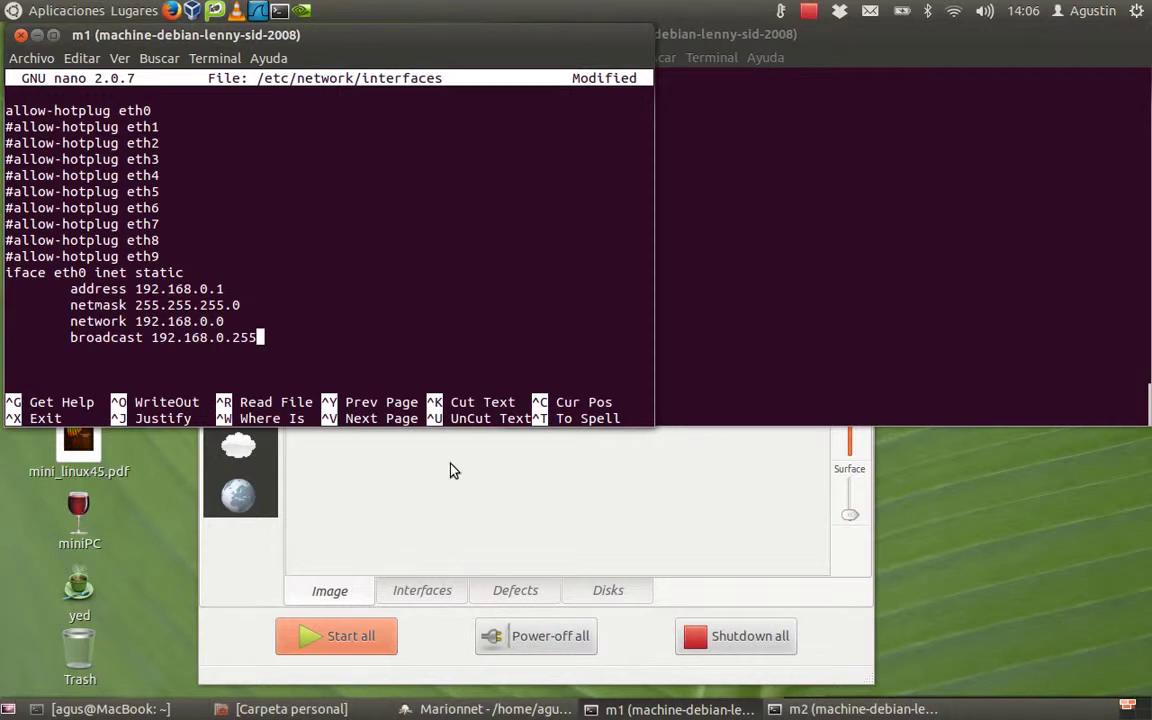
left_click(498, 482)
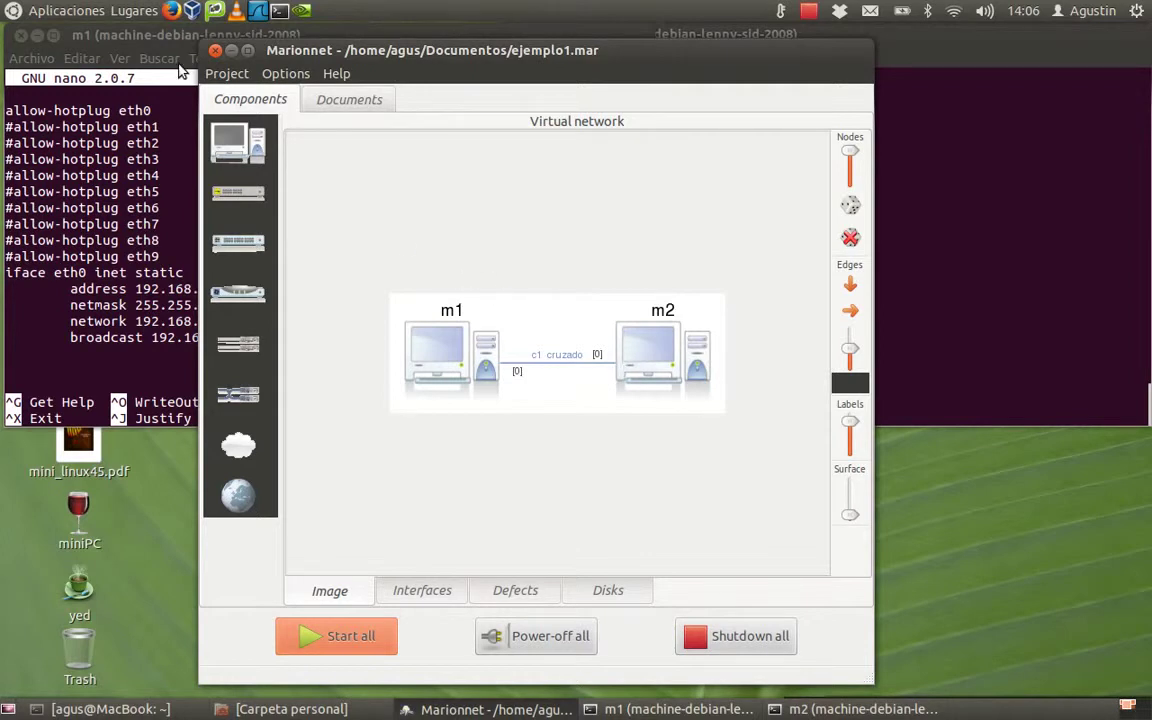
Step: Save m1's /etc/network/interfaces and exit nano back to the shell
left_click(141, 34)
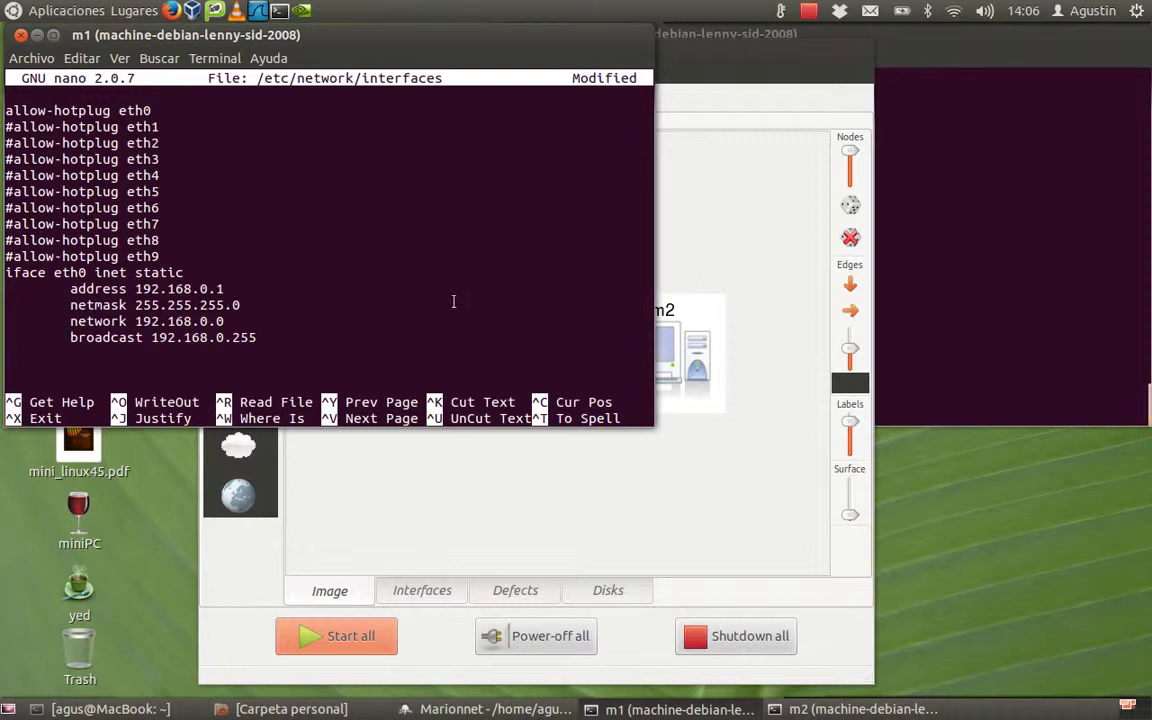
key("ctrl+o")
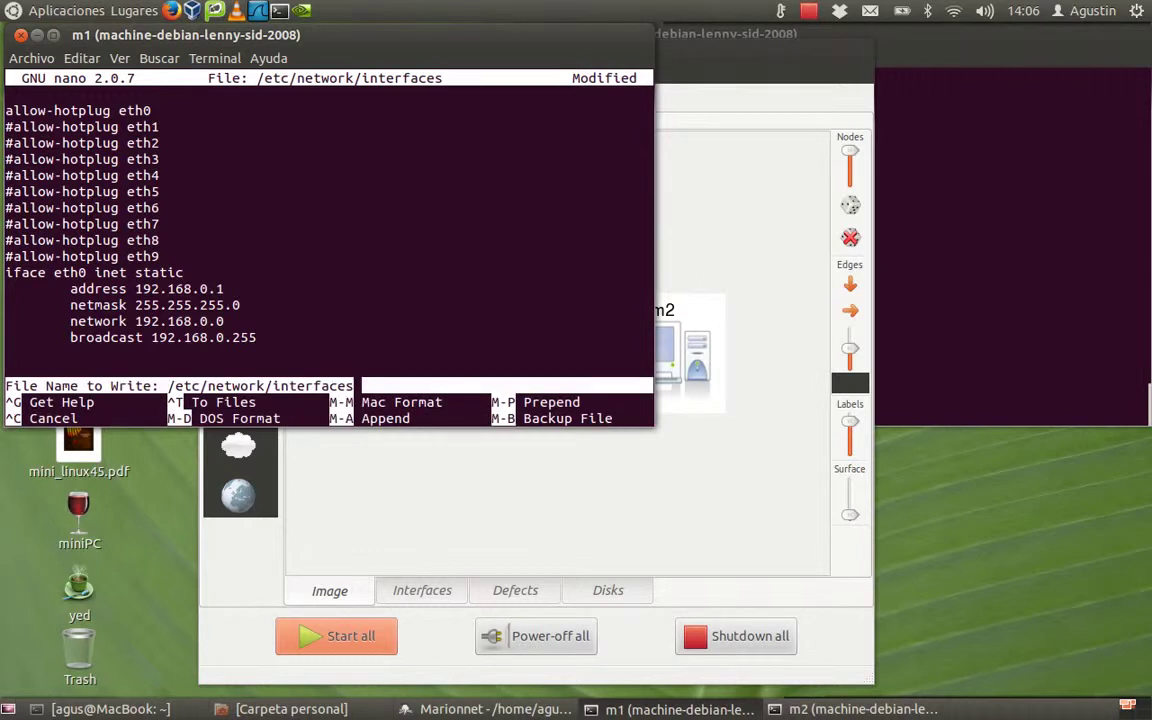
key("Return")
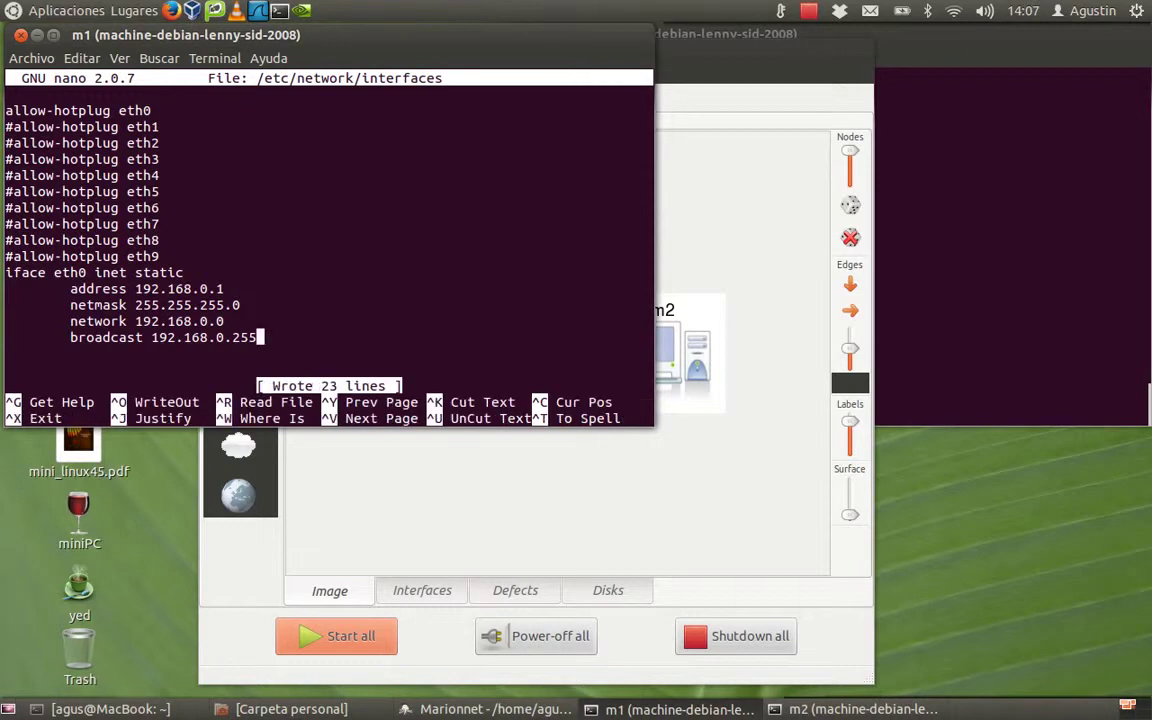
key("ctrl+x")
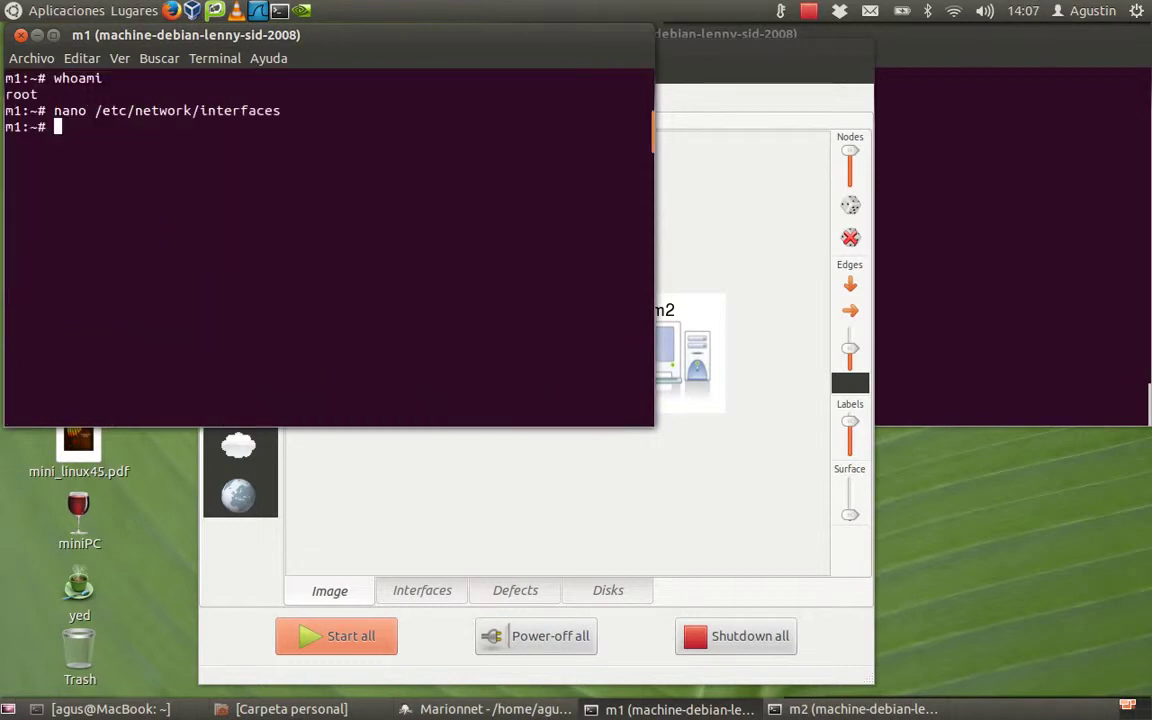
left_click(489, 477)
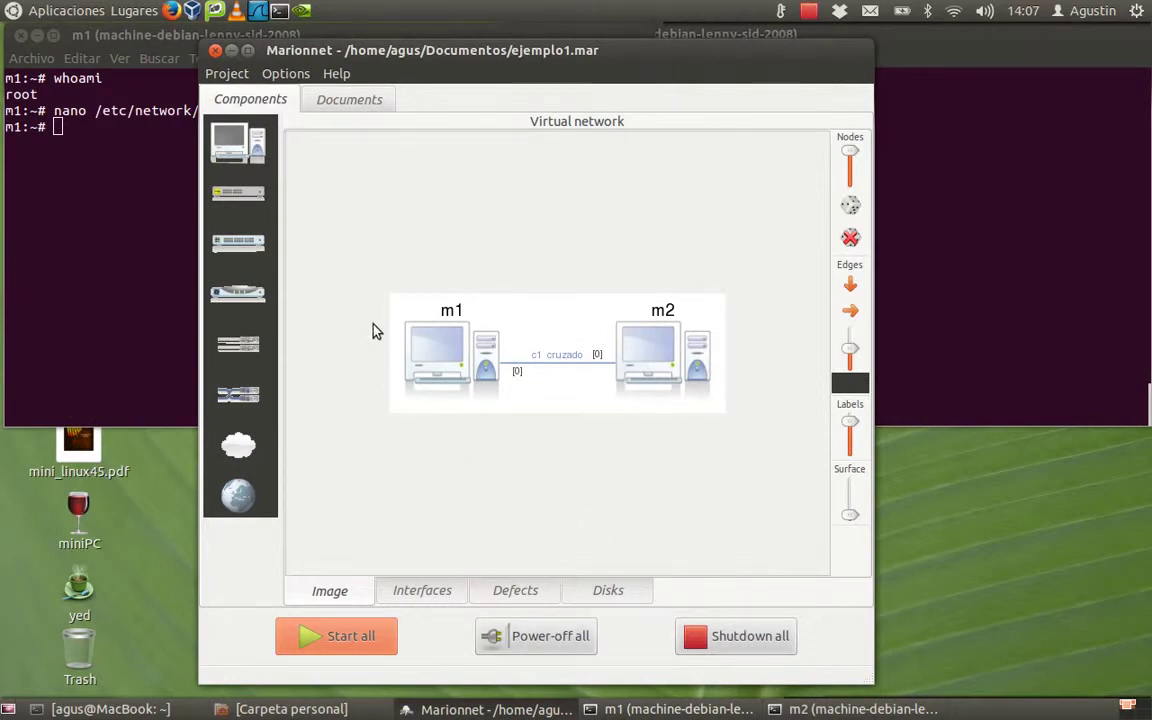
Step: Stop virtual machine m1 from the machine palette menu, then start m1 again
left_click(240, 145)
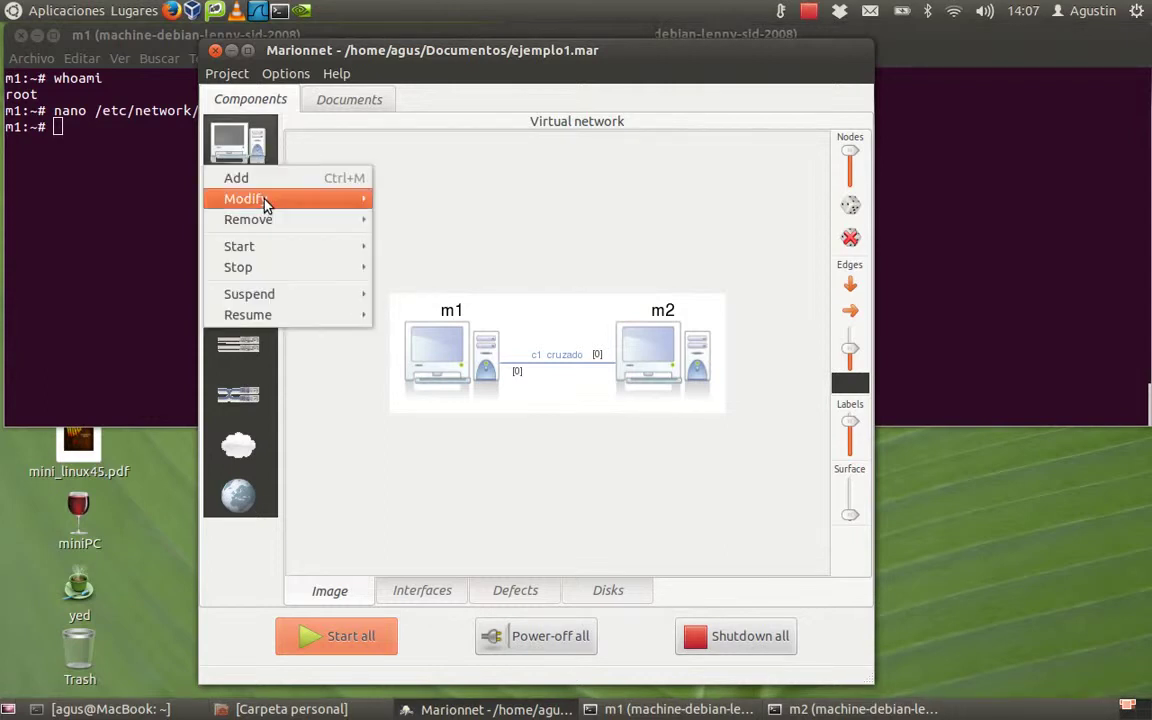
mouse_move(275, 269)
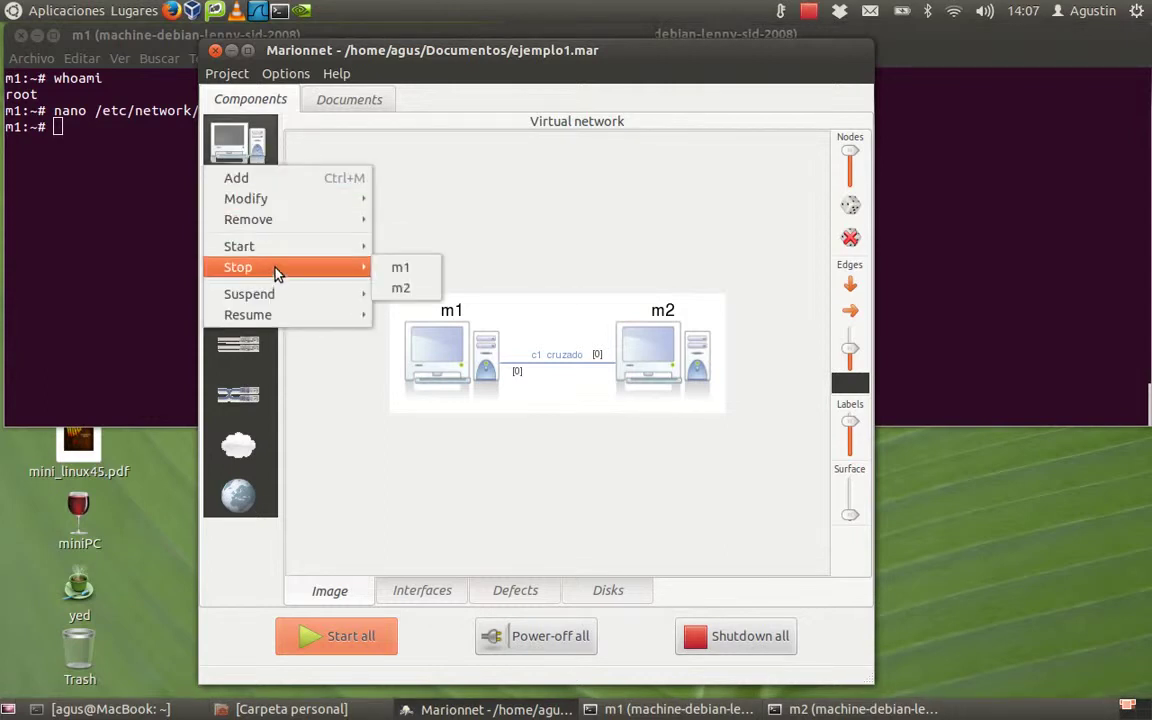
left_click(422, 268)
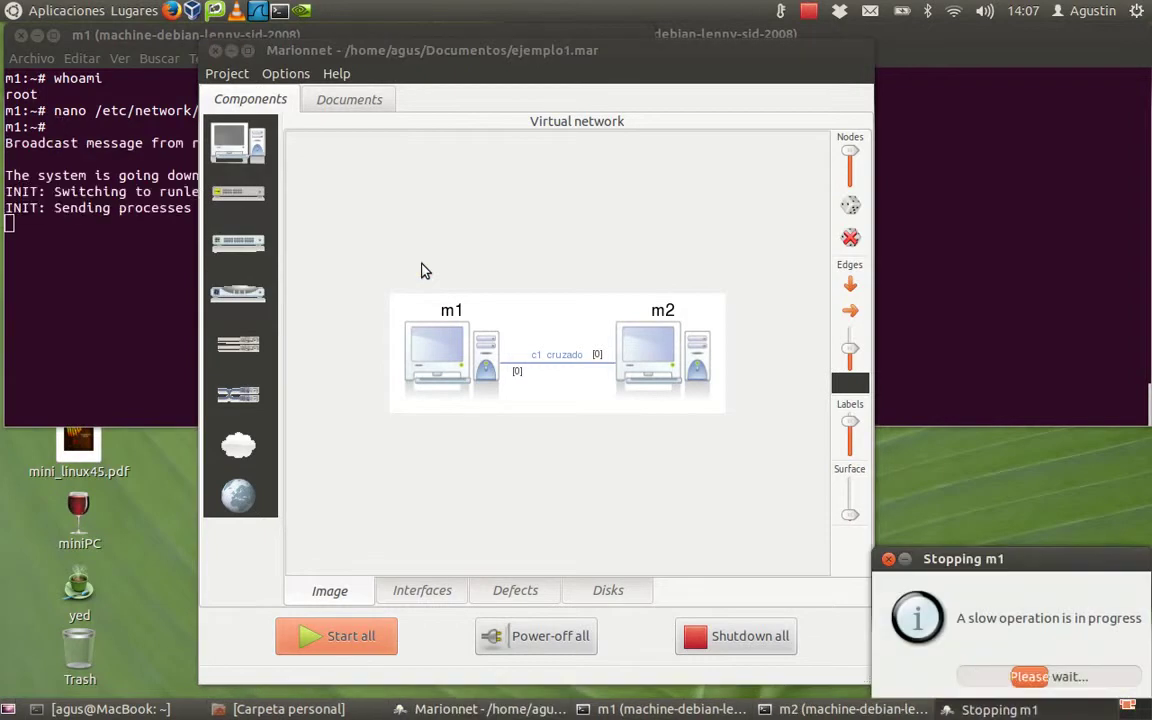
left_click(245, 165)
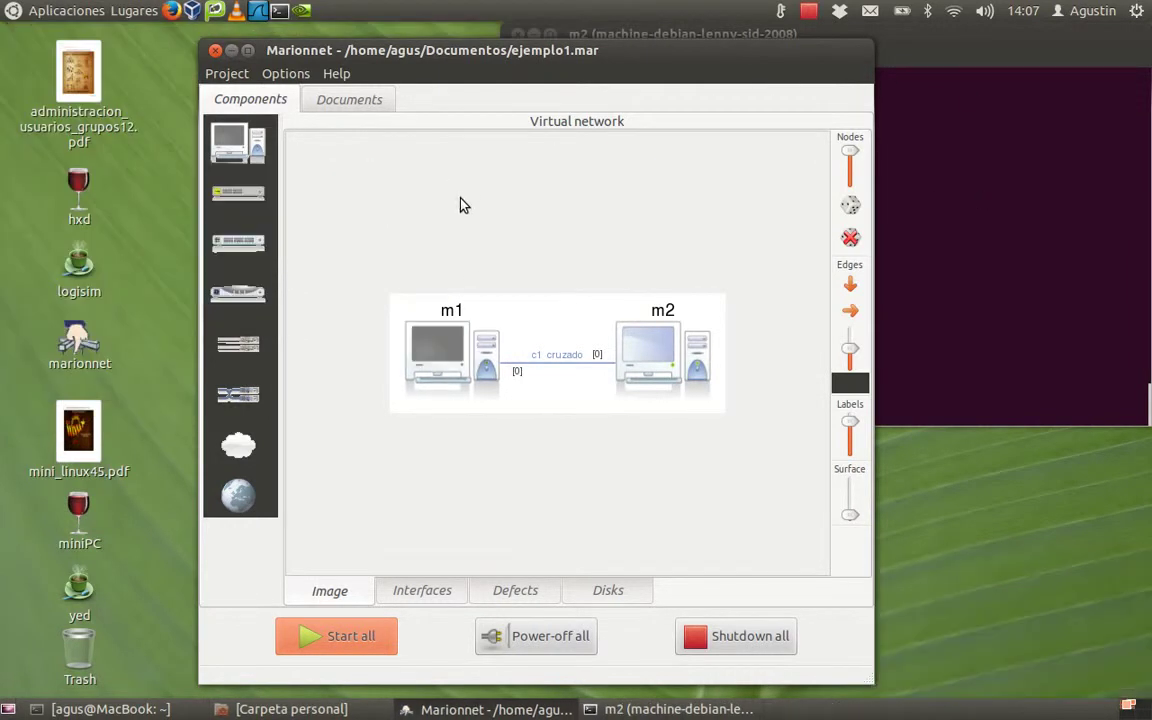
left_click(239, 158)
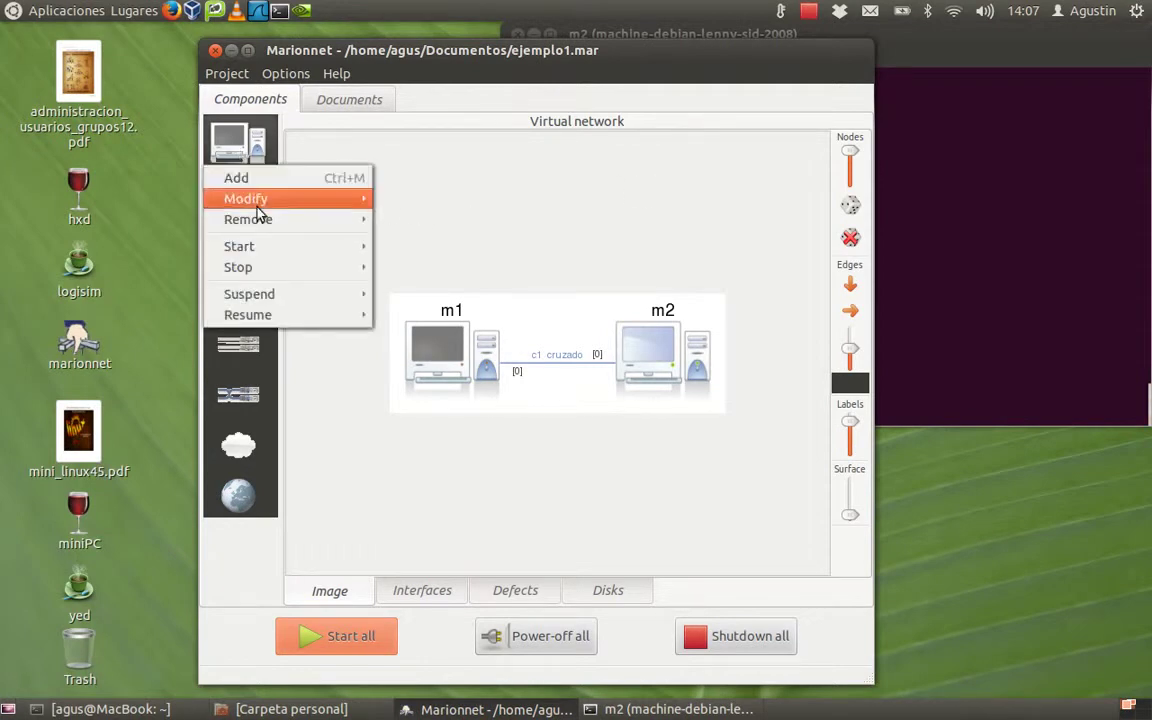
mouse_move(275, 247)
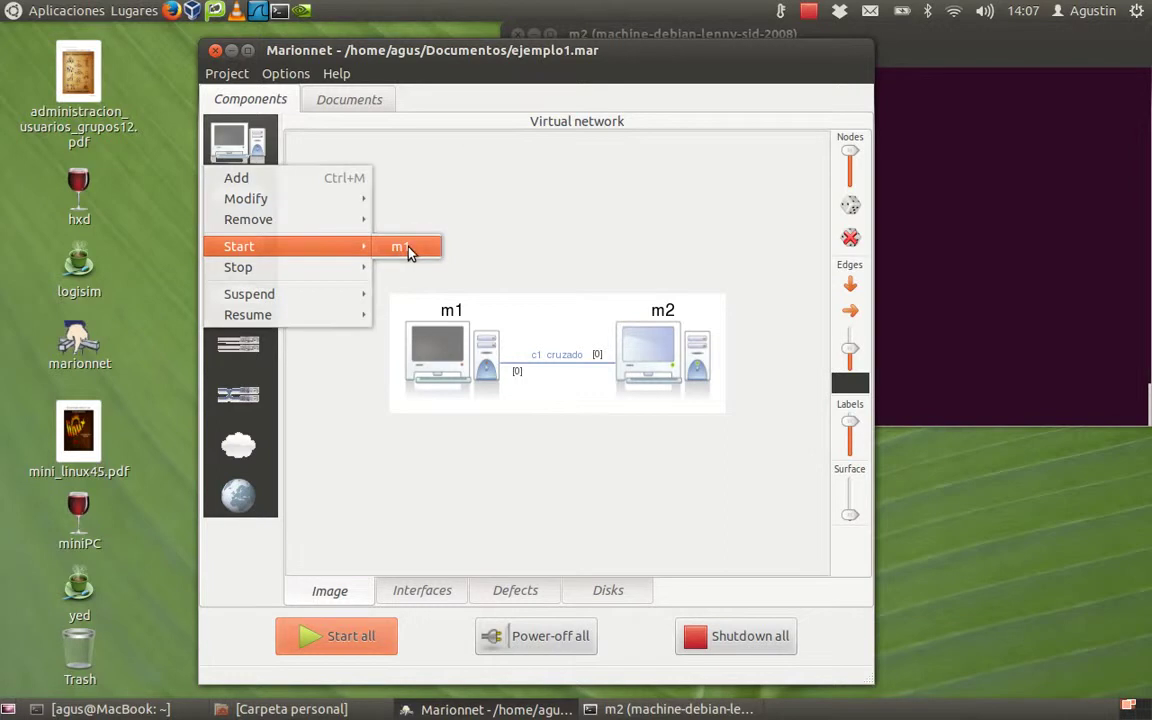
left_click(406, 250)
Step: Start m1 and open /etc/network/interfaces in nano on m2
left_click(936, 224)
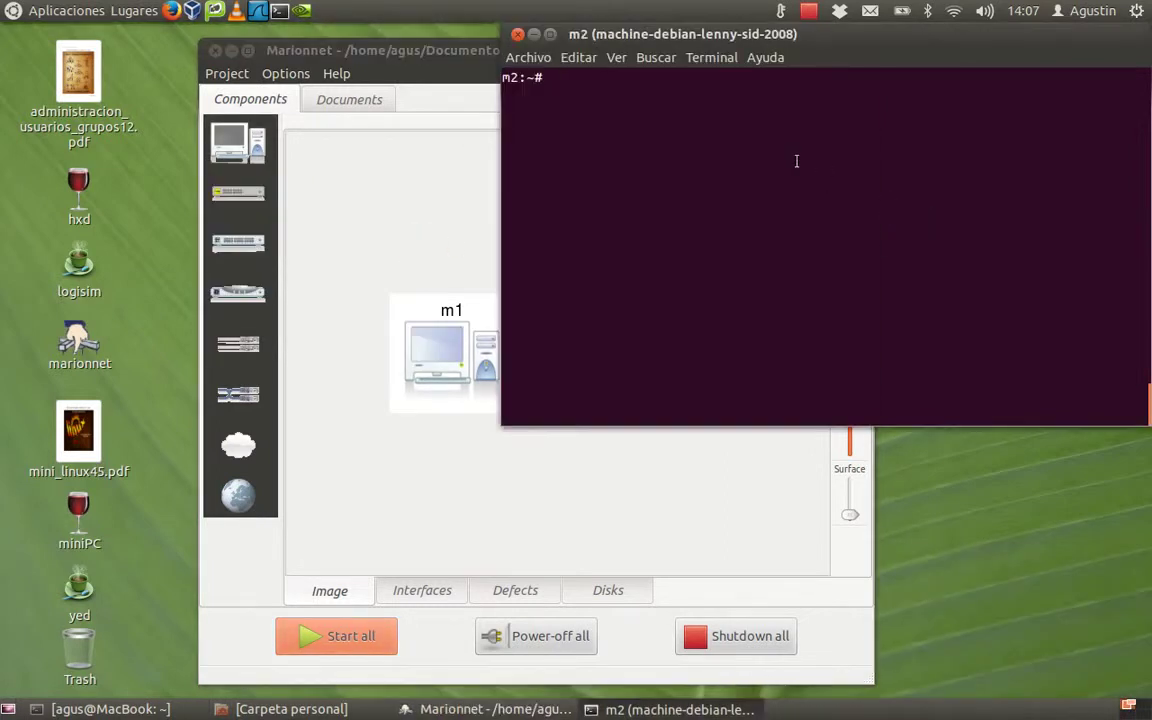
type("nan")
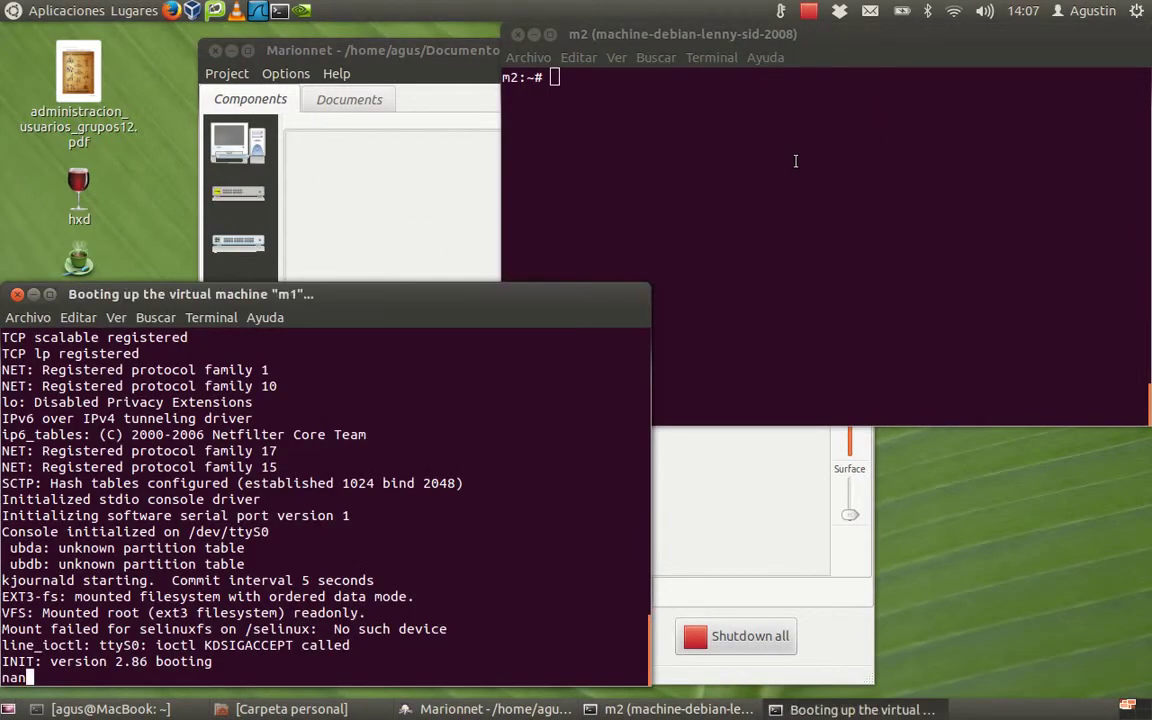
left_click(795, 161)
type("nano /etc/net")
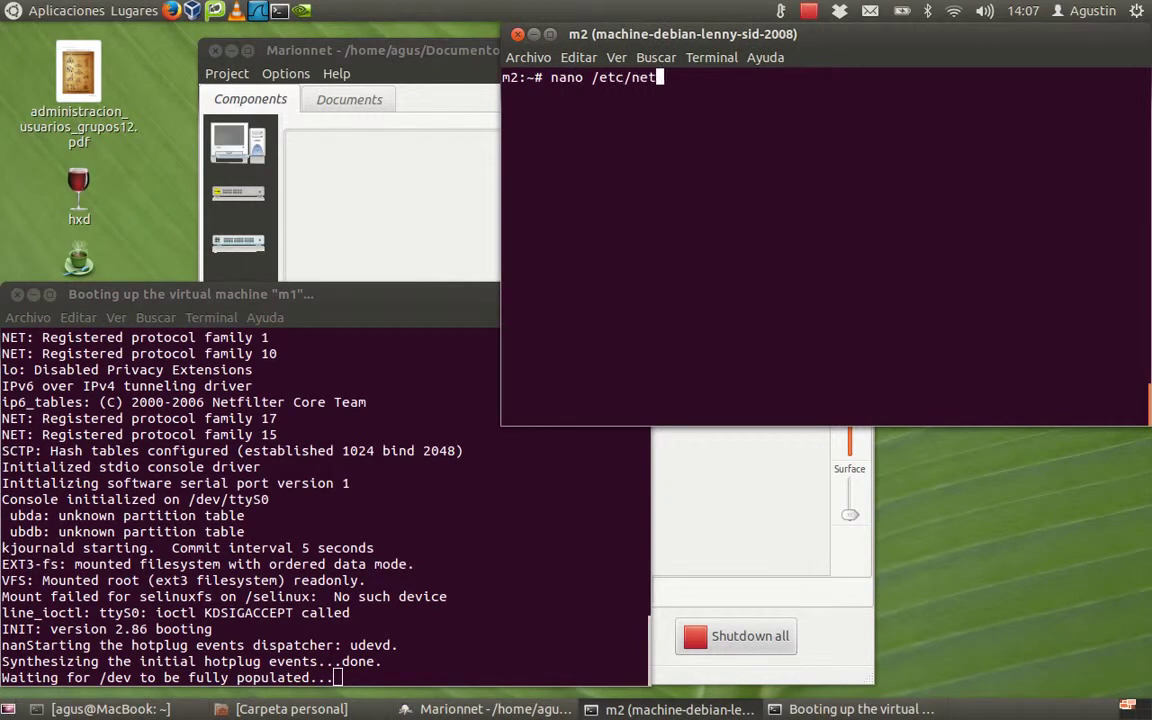
type("work/inter")
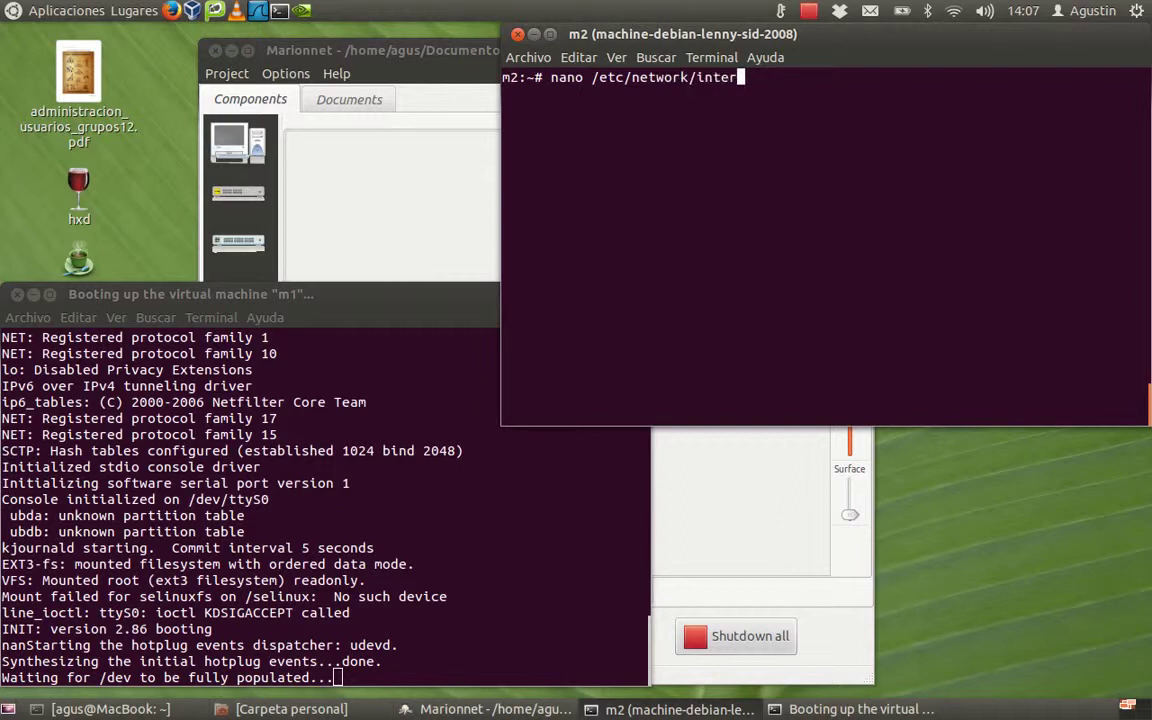
type("faces")
key("Return")
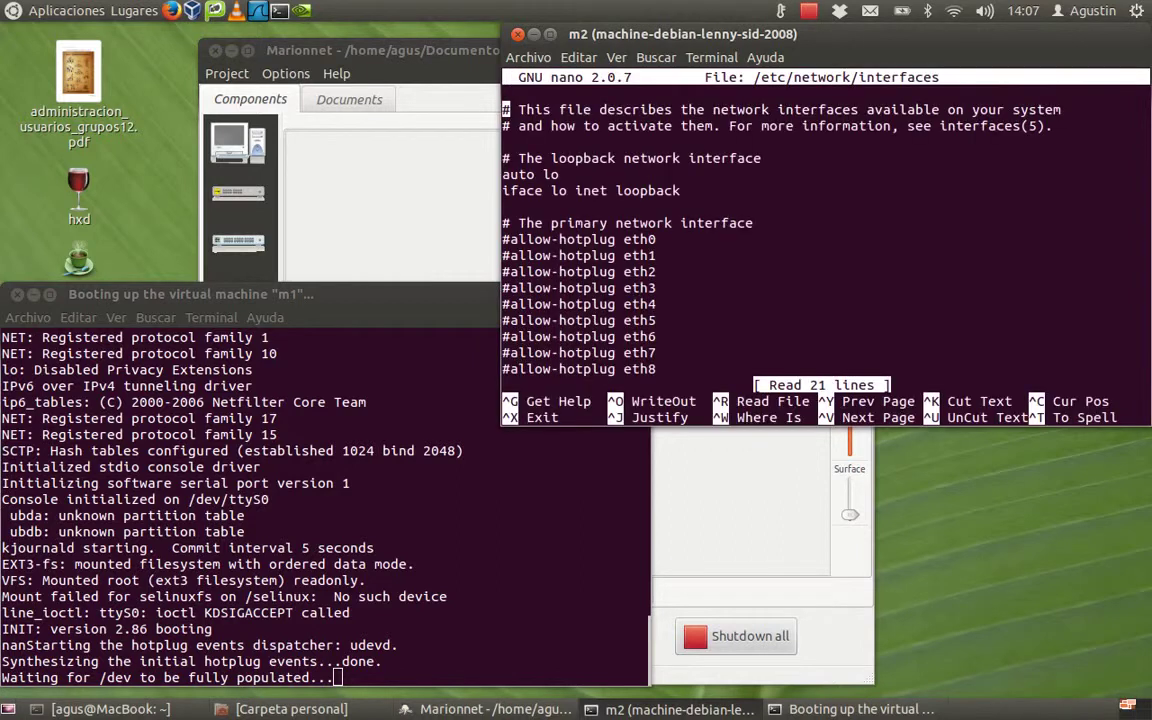
Step: Uncomment the allow-hotplug eth0 and iface eth0 lines, changing dhcp to static
key("Down")
key("Down")
key("Down")
key("Down")
key("Down")
key("Down")
key("Down")
key("Delete")
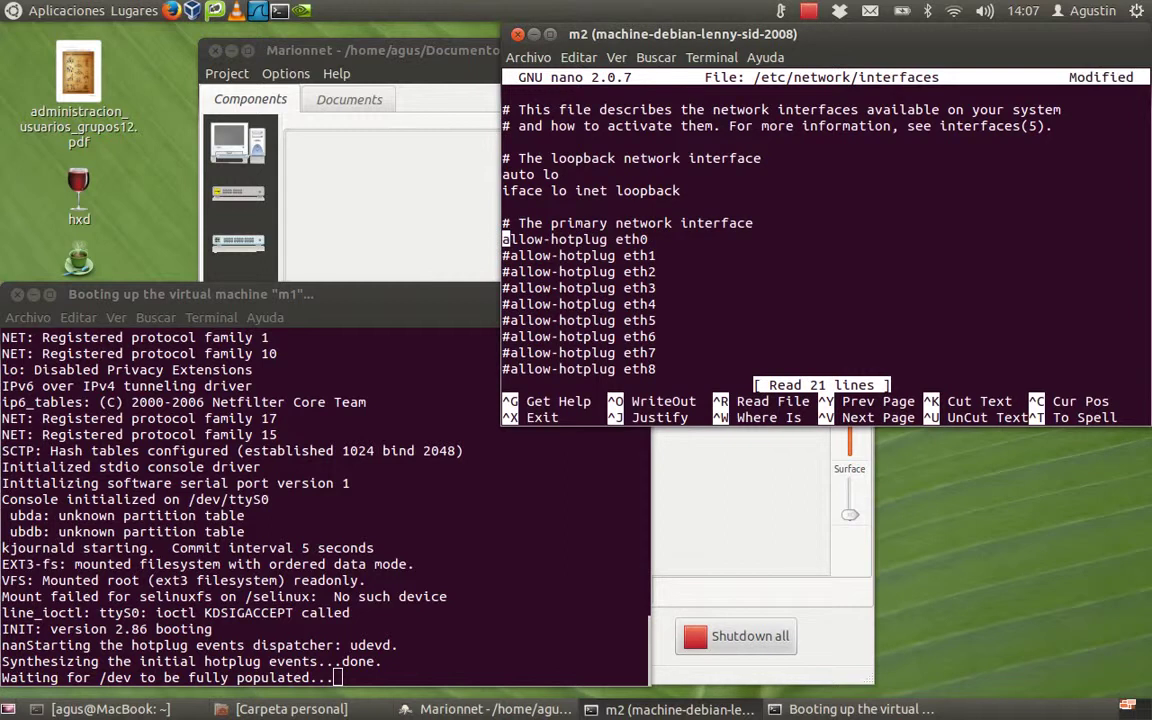
key("Down")
key("Down")
key("Down")
key("Down")
key("Down")
key("Down")
key("Down")
key("Down")
key("Down")
key("Down")
key("Down")
key("Down")
key("Down")
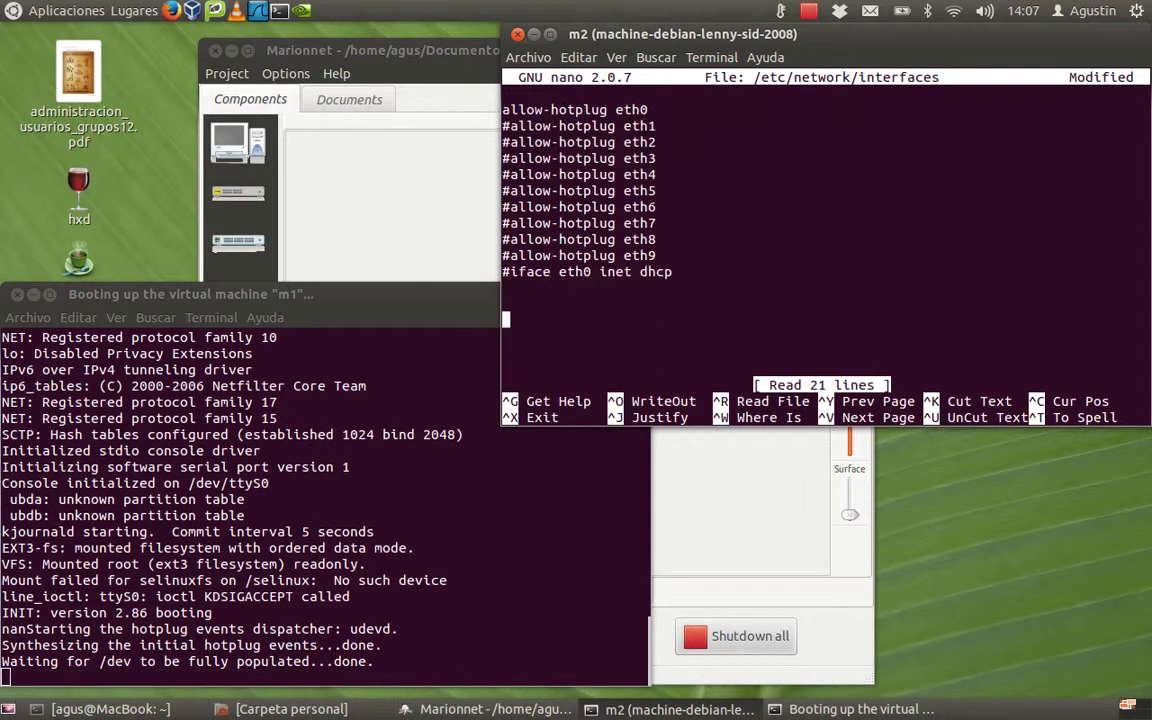
key("Up")
key("Up")
key("Up")
key("Delete")
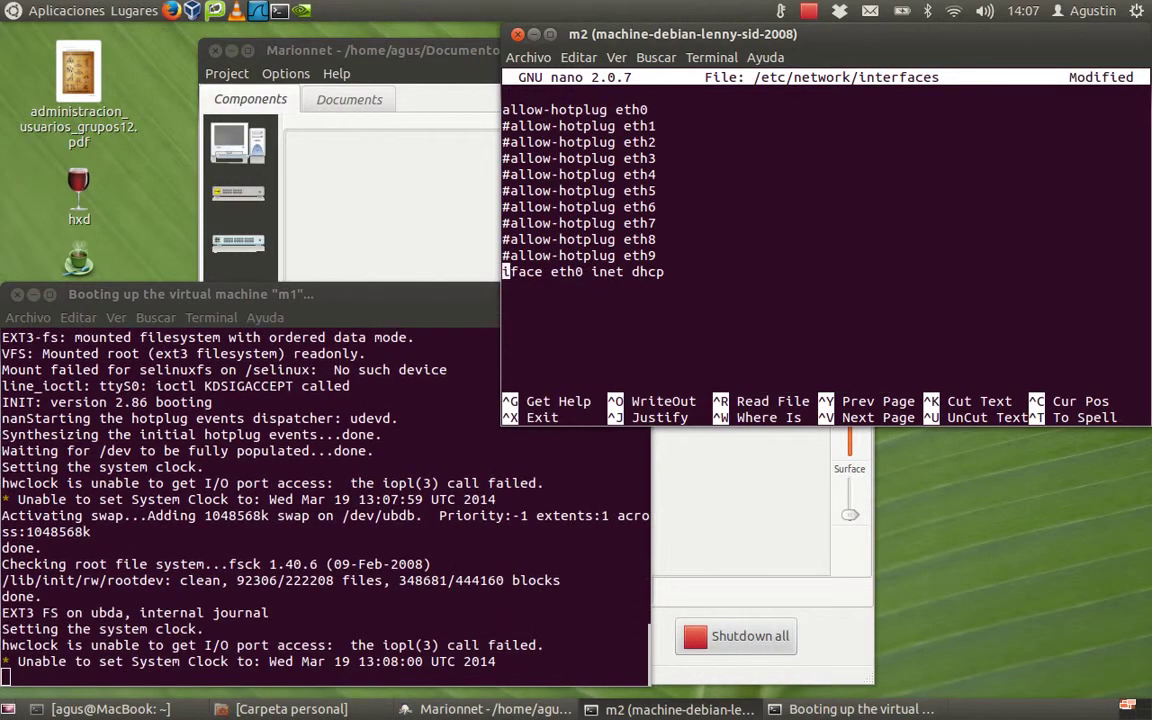
key("Right")
key("Right")
key("Right")
key("Right")
key("Right")
key("Right")
key("Right")
key("Right")
key("Right")
key("Right")
key("Right")
key("Right")
key("Right")
key("Right")
key("Right")
key("Right")
key("Right")
key("Right")
key("Right")
key("Right")
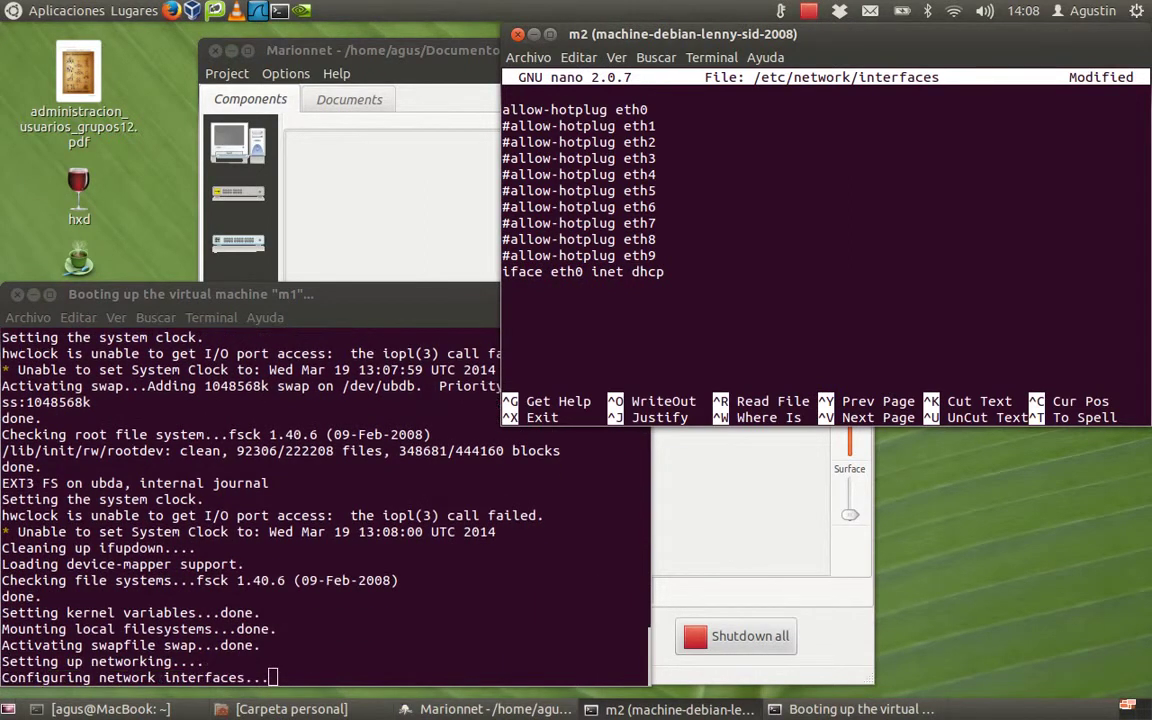
type("static")
key("Delete")
key("Delete")
key("Delete")
key("Delete")
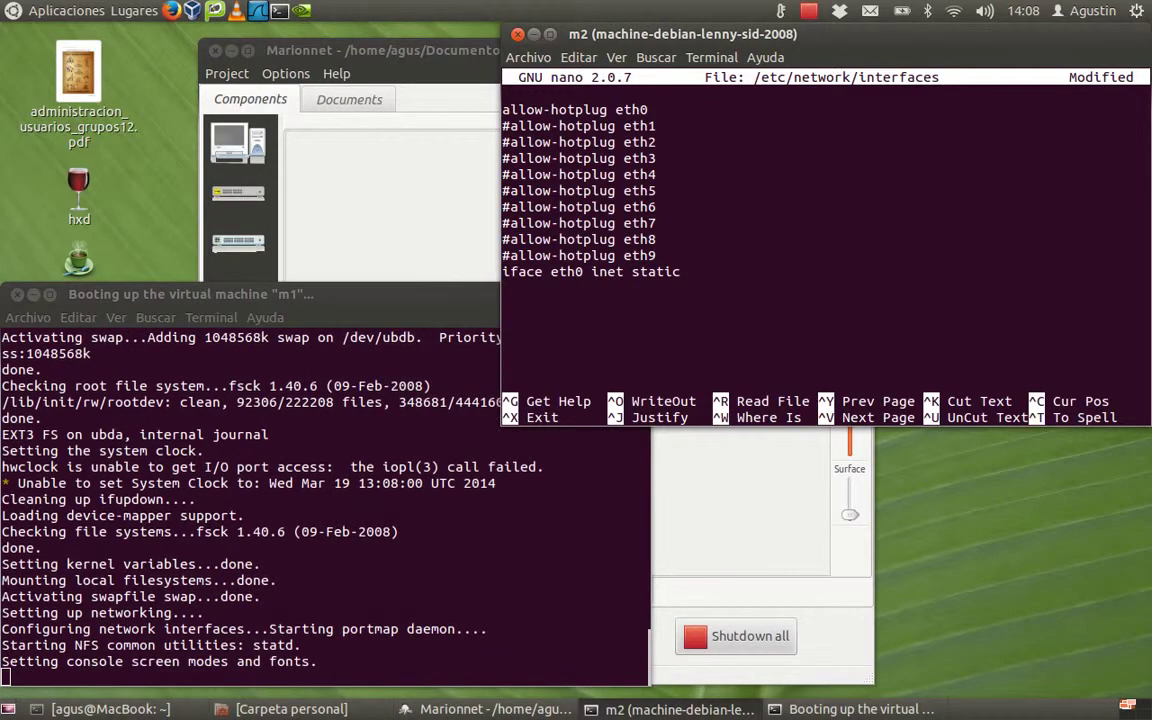
Step: Add indented lines: address 192.168.0.2, netmask 255.255.255.0, network 192.168.0.0, broadcast 192.168.0.255
key("Return")
key("Tab")
type("ad")
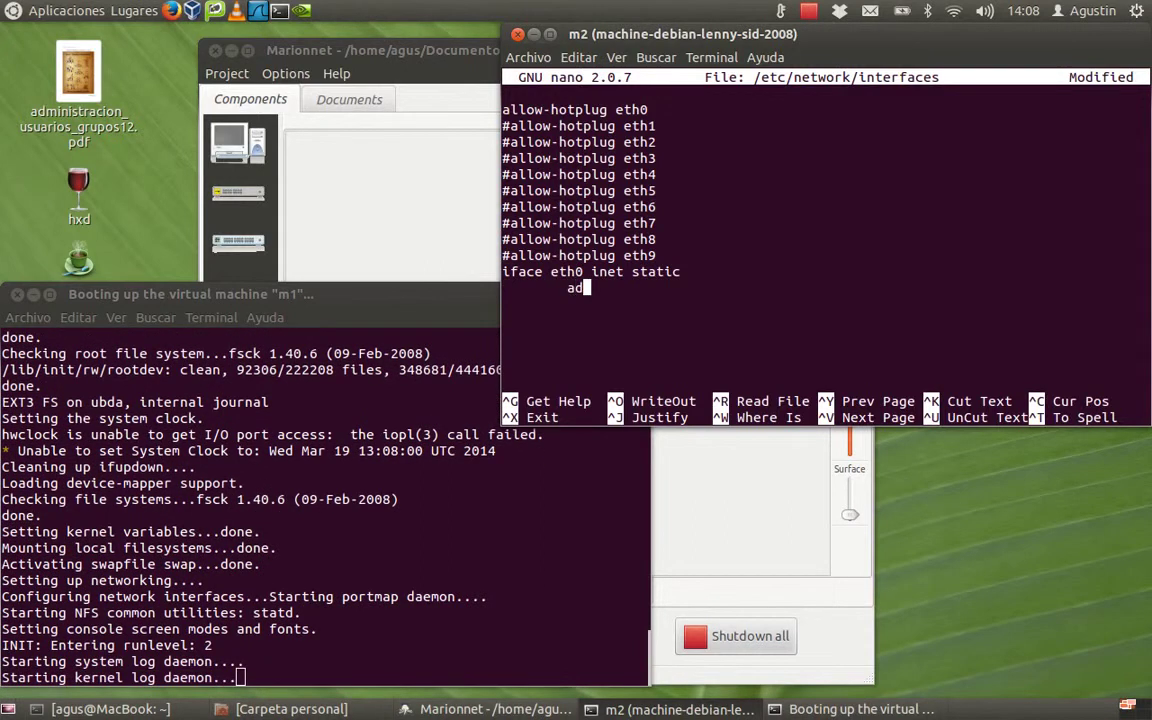
type("d")
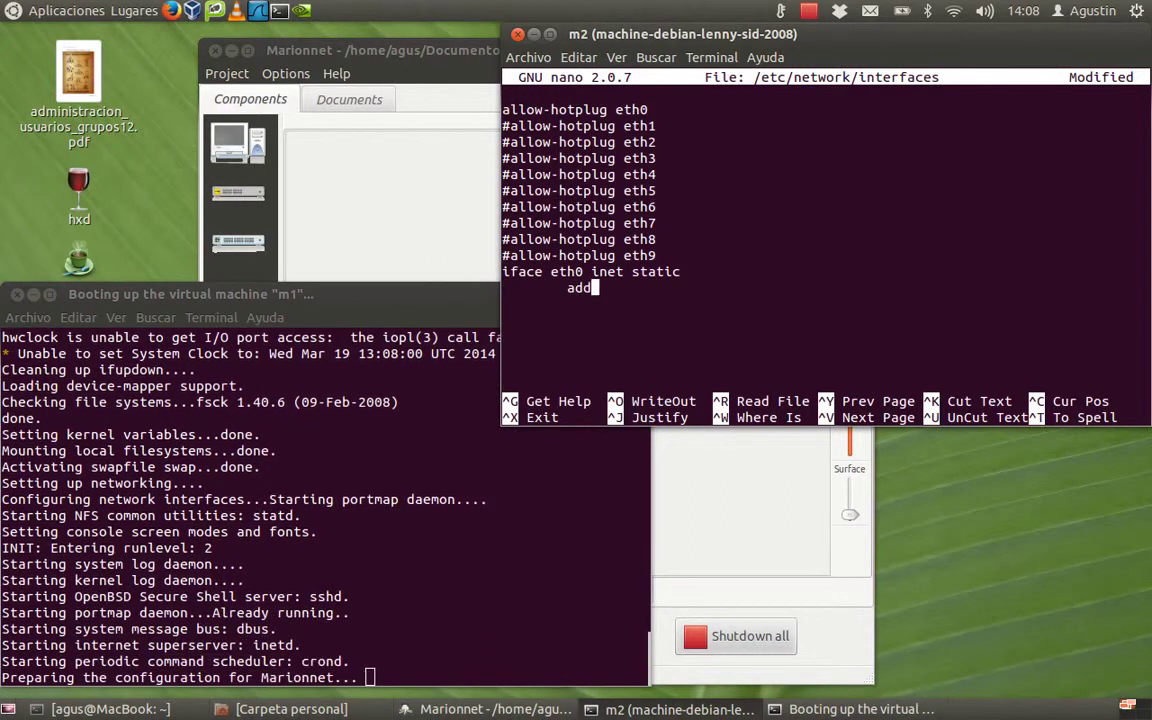
type("ress 1")
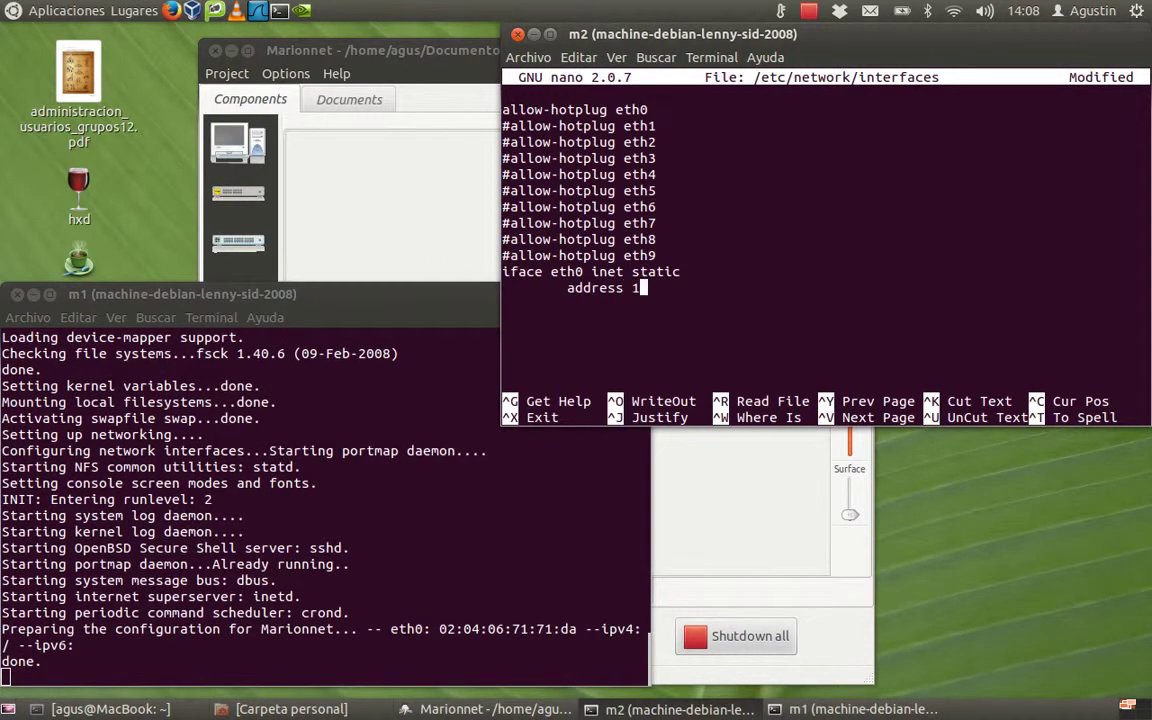
type("92.168.0.2")
key("Return")
key("Tab")
type("netmask")
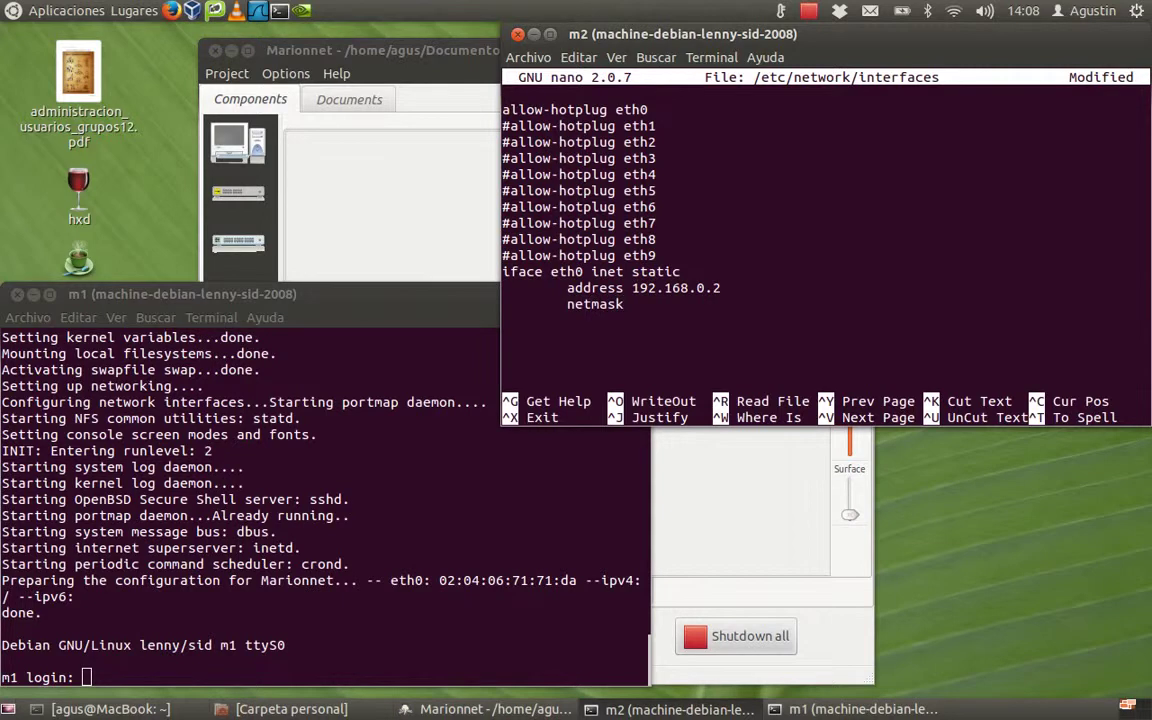
type(" 255.255.255.0")
key("Return")
key("Tab")
type("net")
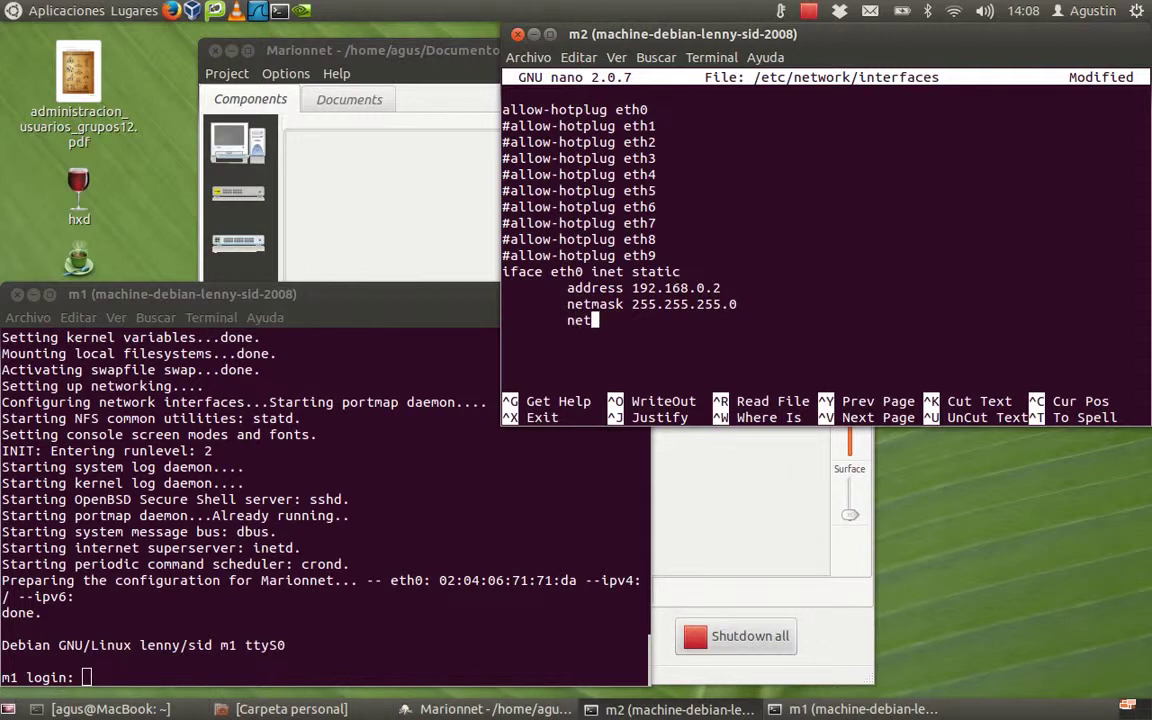
type("work 192.168.0.0")
key("Return")
key("Tab")
type("br")
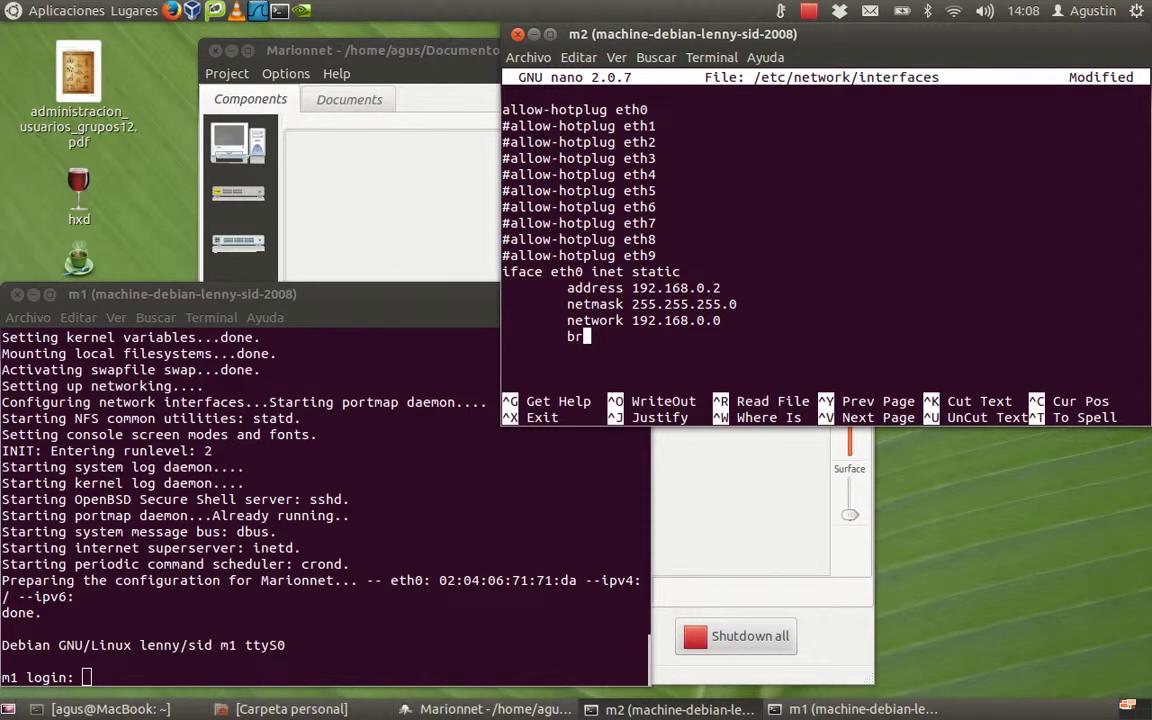
type("dcast 192")
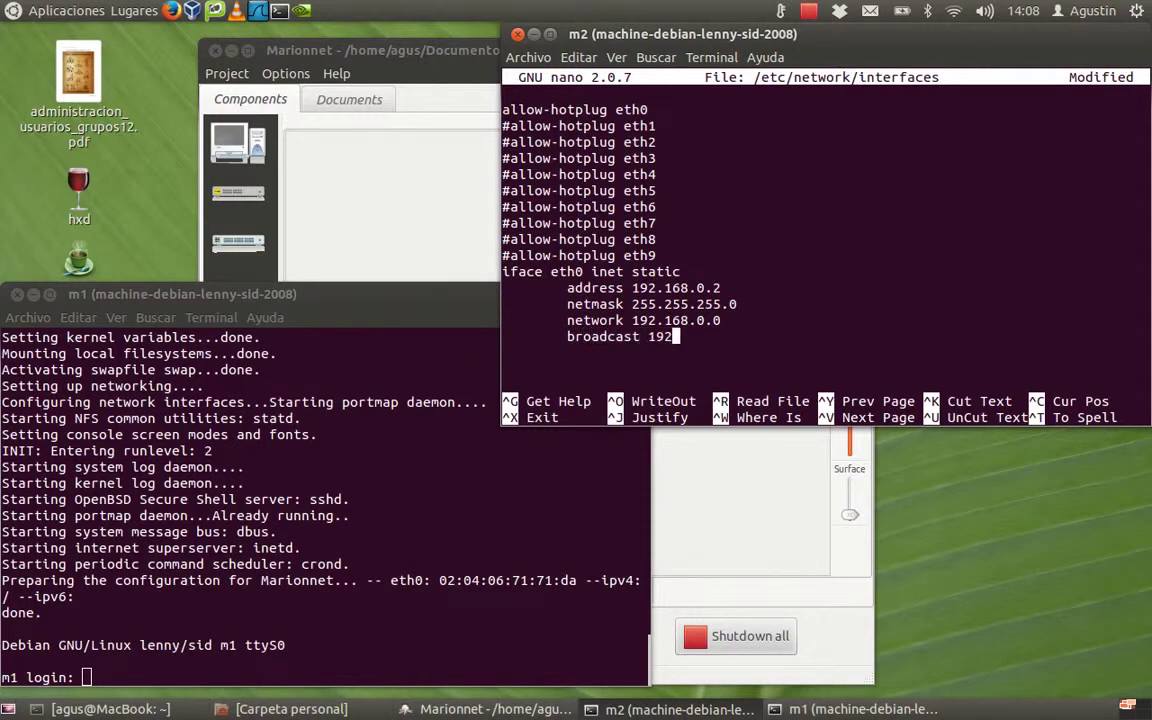
type(".168.0.255")
Step: Highlight the shared 192.168.0 prefixes of the network and broadcast addresses, then save the file
left_click_drag(631, 320, 701, 320)
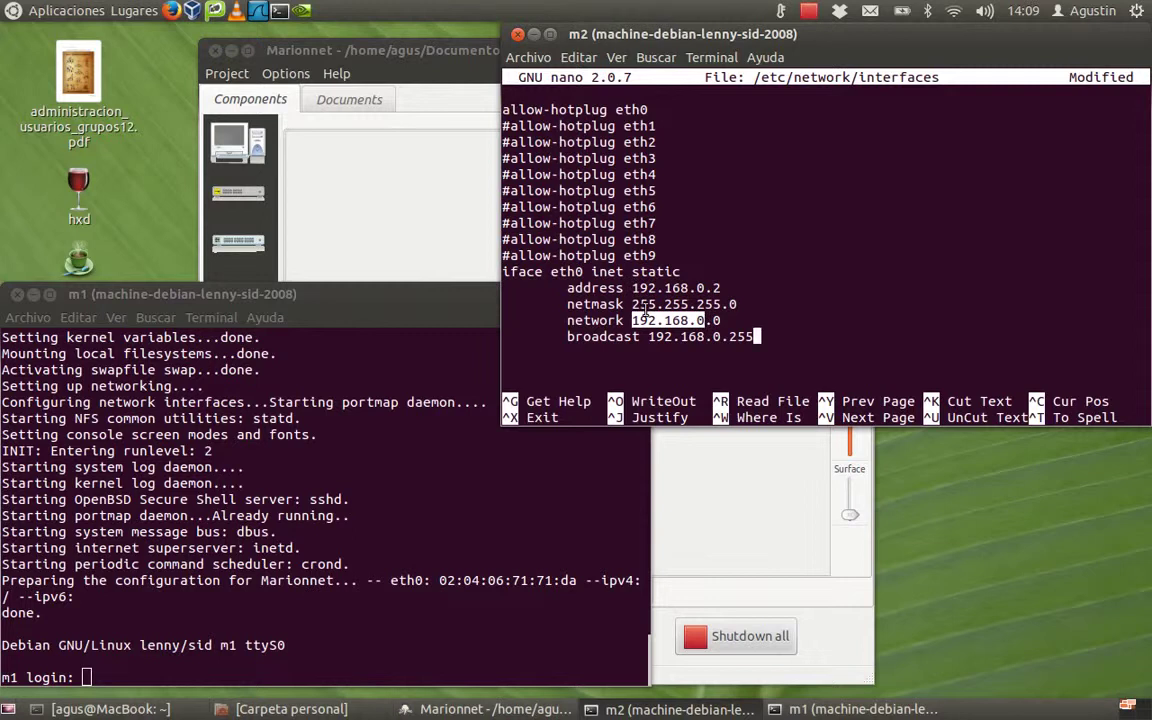
left_click_drag(648, 336, 733, 337)
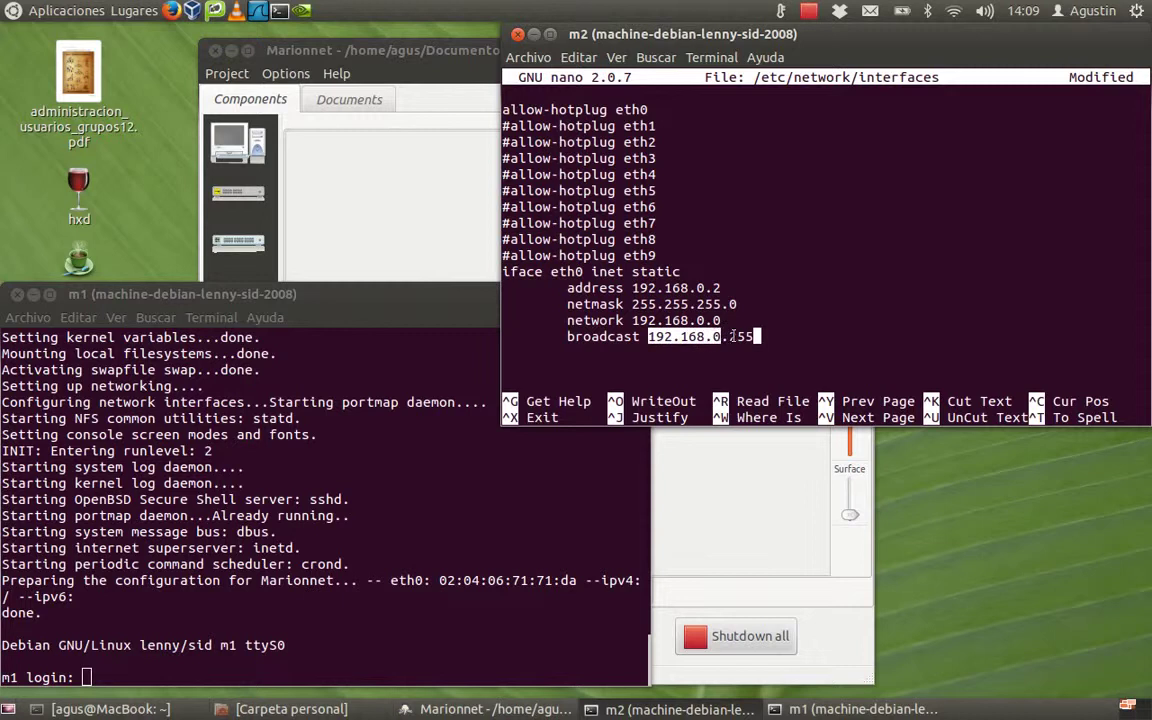
left_click(716, 320)
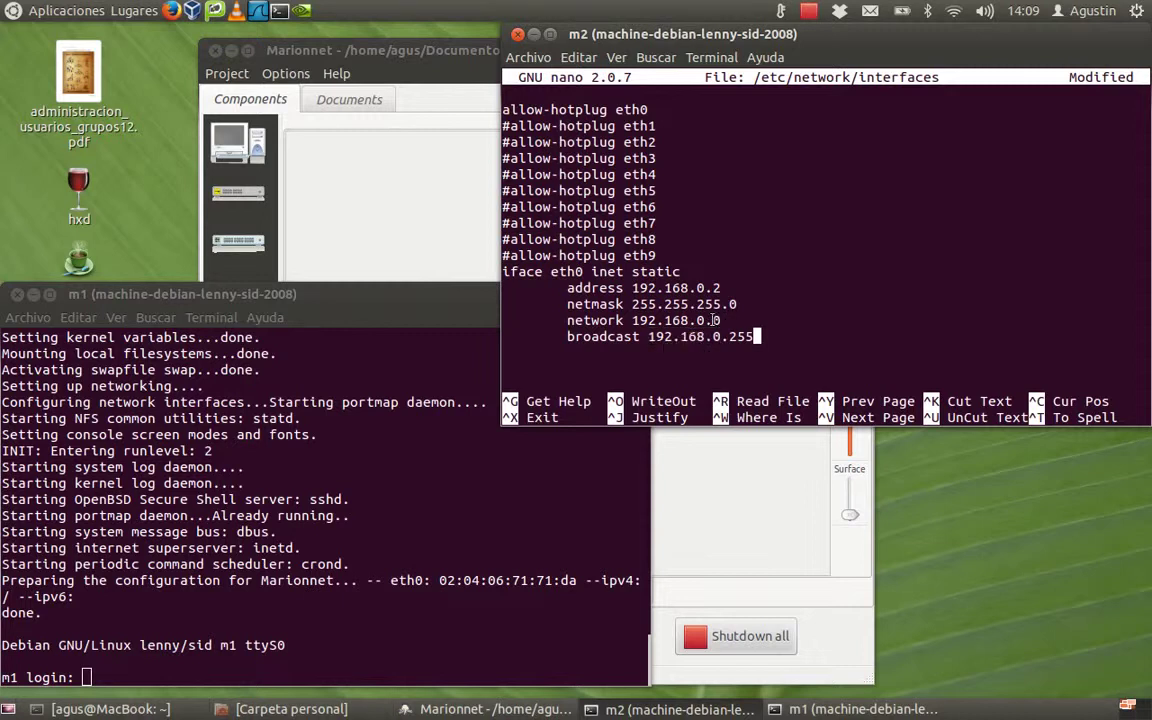
left_click_drag(712, 320, 721, 320)
left_click(731, 337)
left_click_drag(735, 337, 759, 338)
key("Return")
key("ctrl+o")
key("Return")
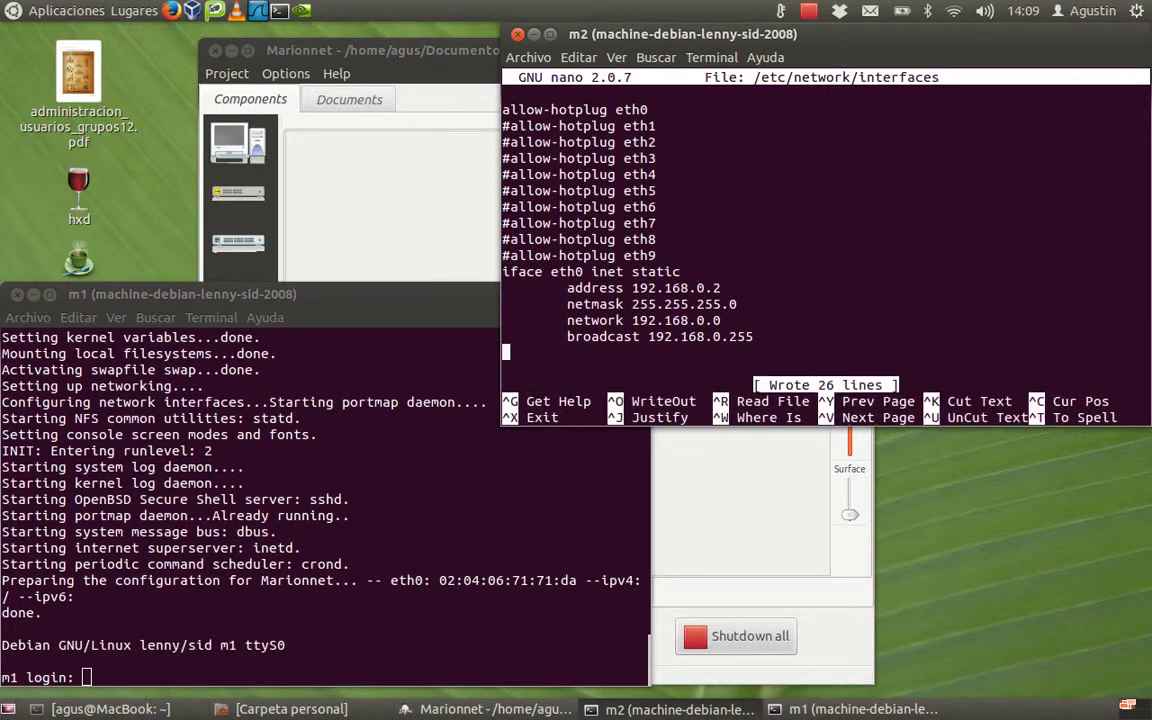
Step: Exit nano on m2, then stop m2 from the Marionnet machine menu
key("ctrl+x")
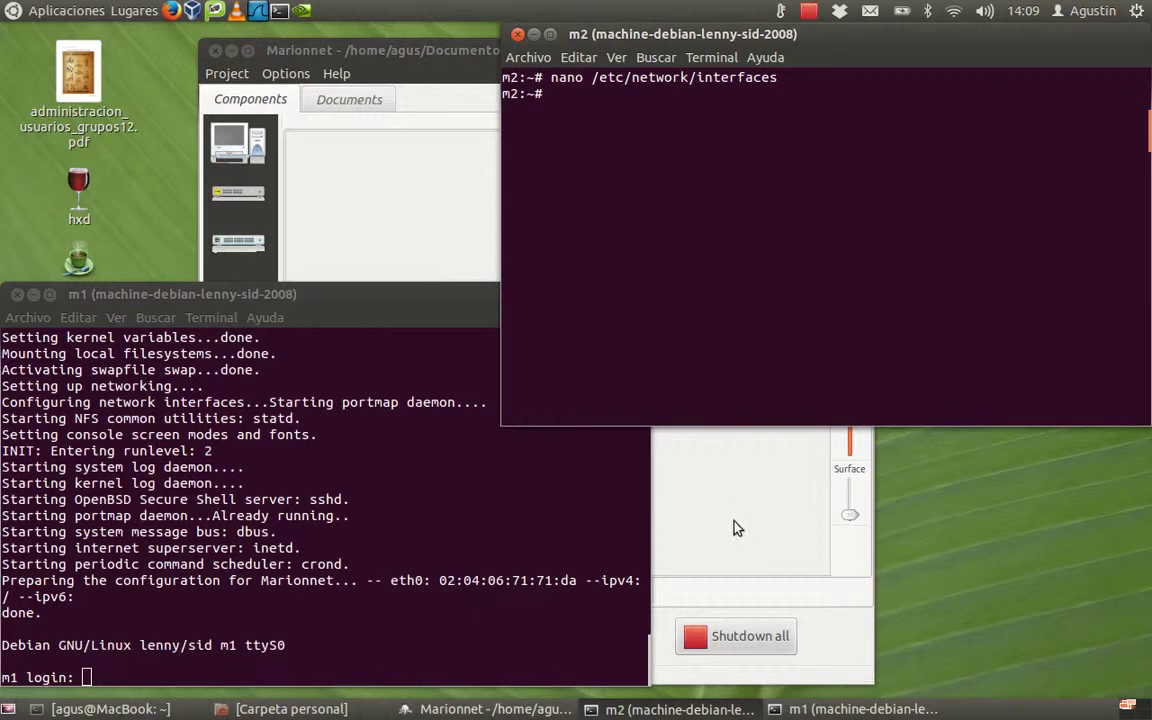
left_click(416, 225)
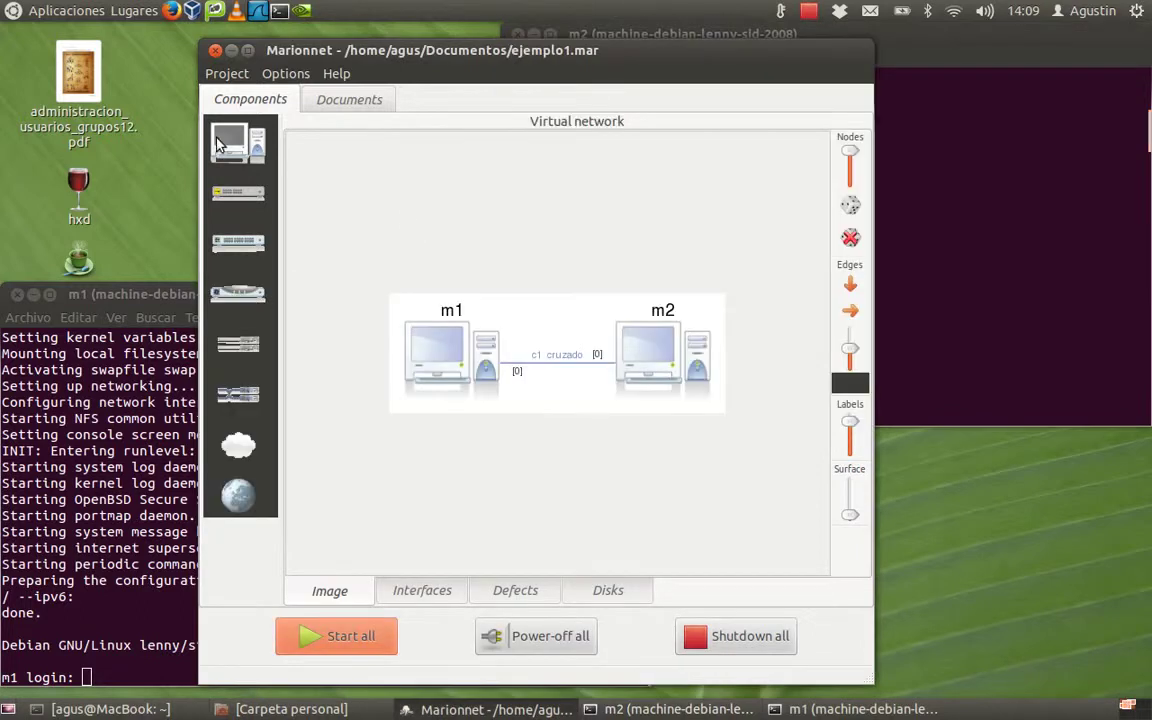
left_click(231, 142)
mouse_move(308, 268)
left_click(394, 267)
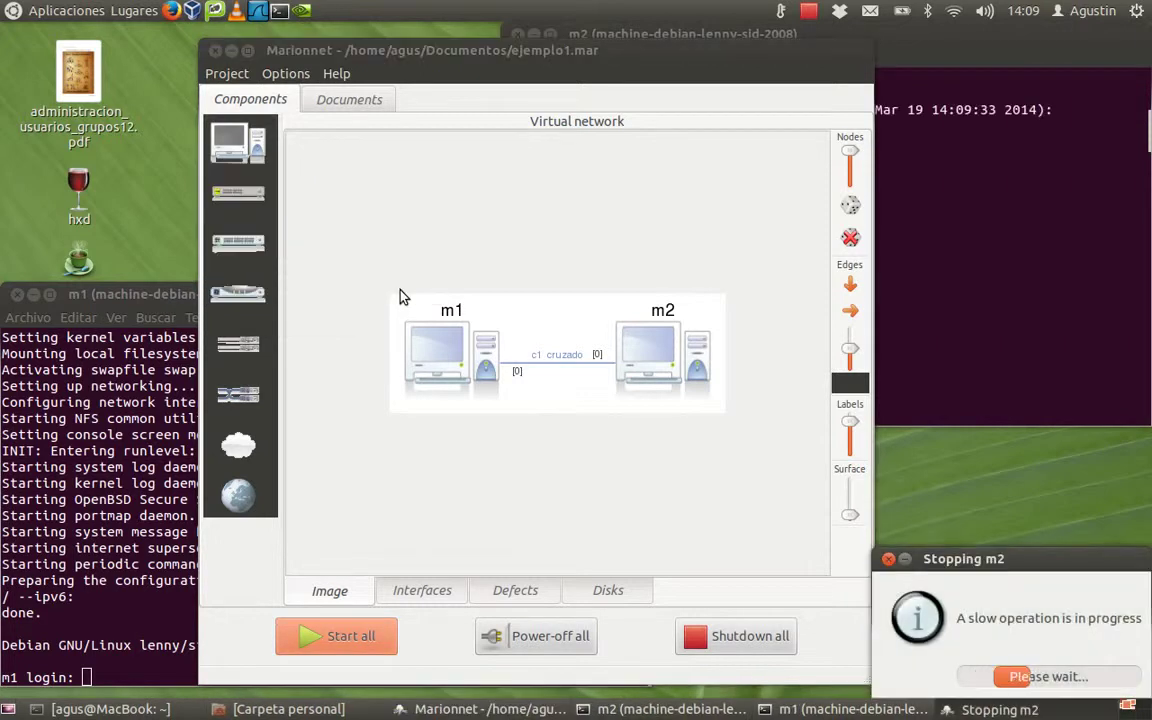
left_click(240, 150)
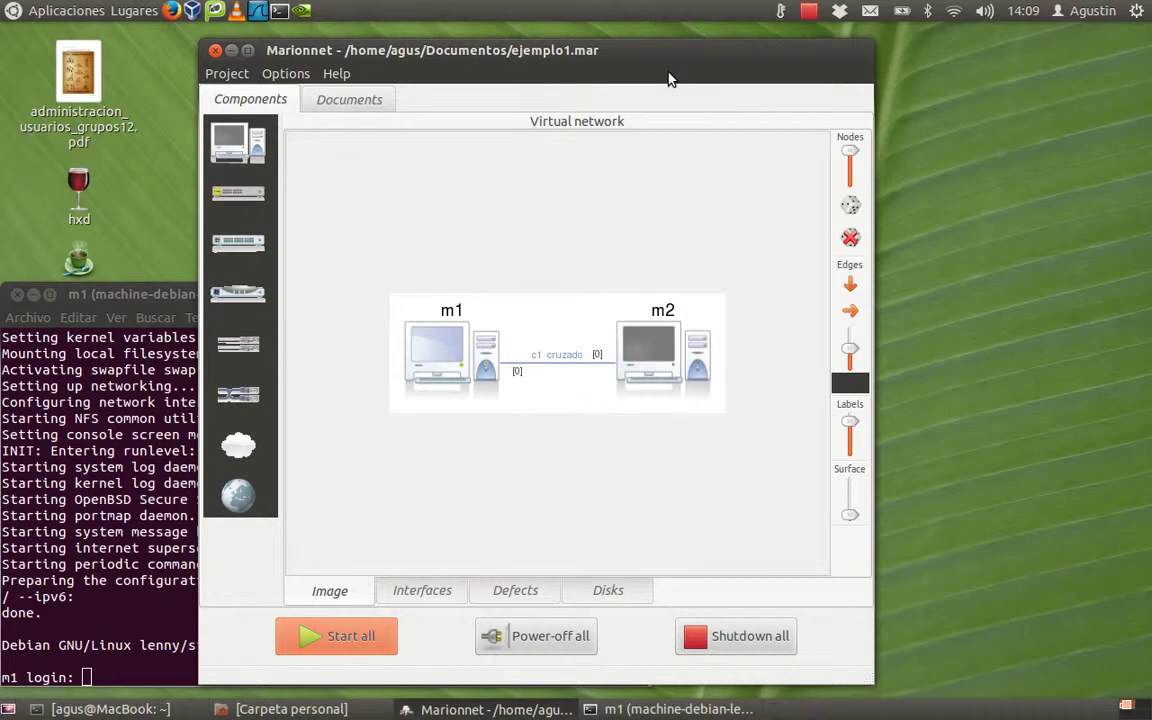
Step: Log into m1's console as root
left_click(52, 338)
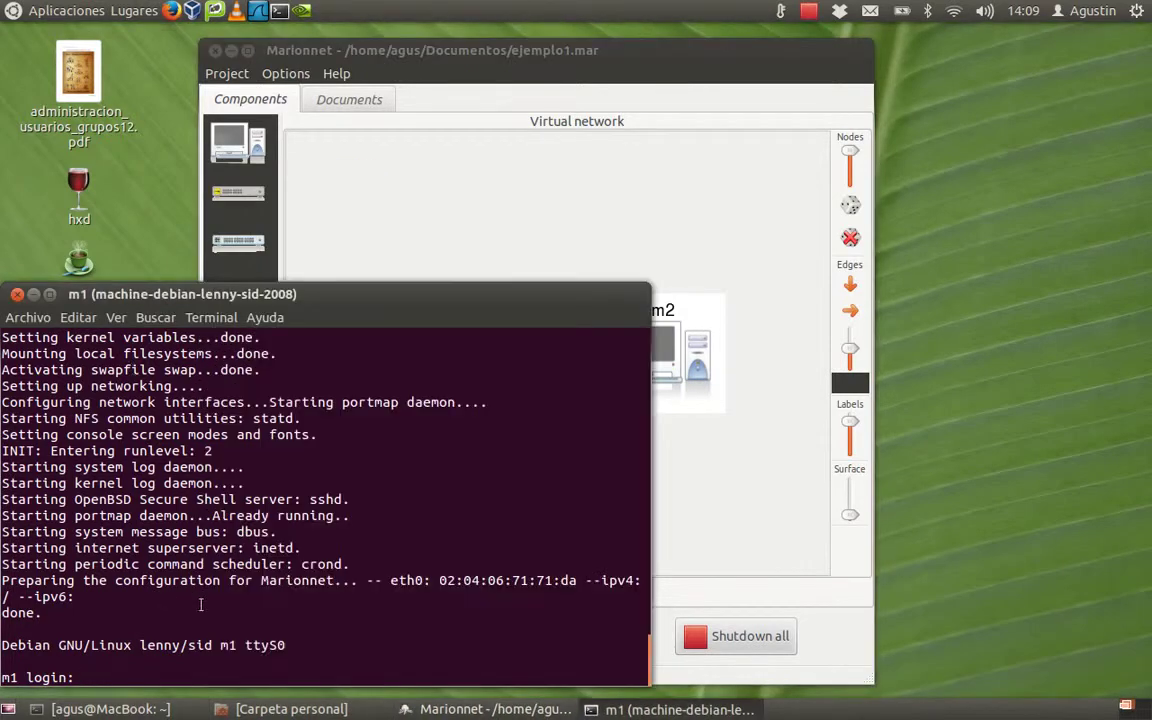
type("root")
key("Return")
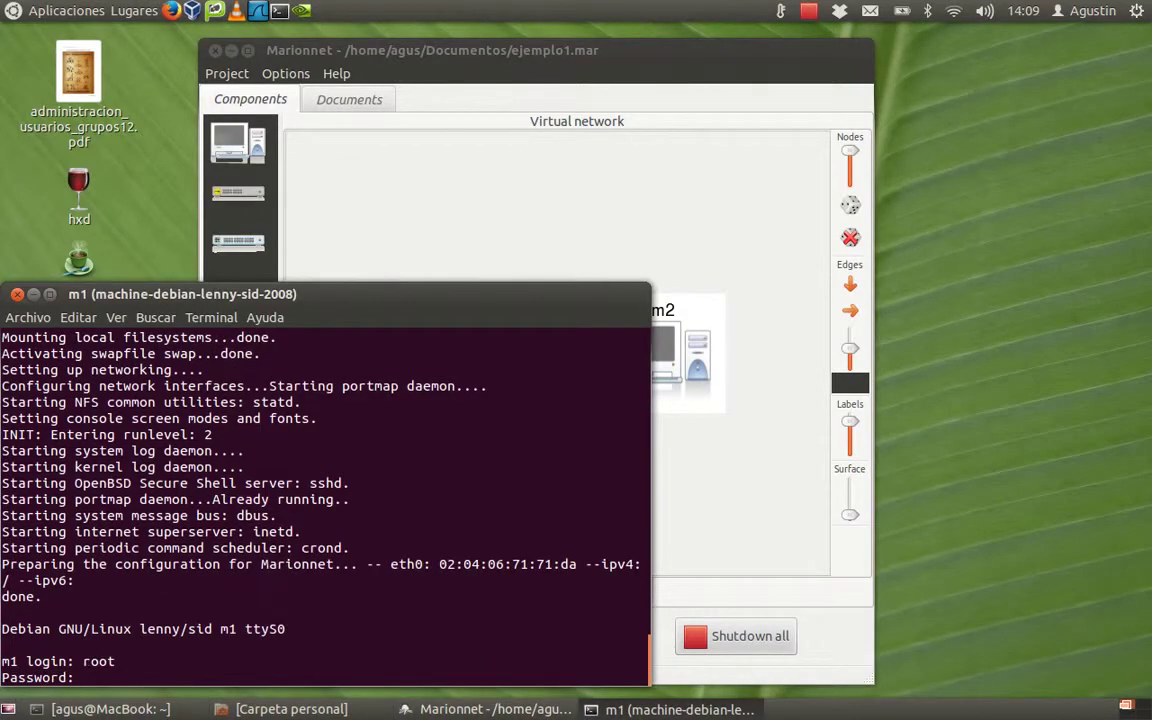
key("Return")
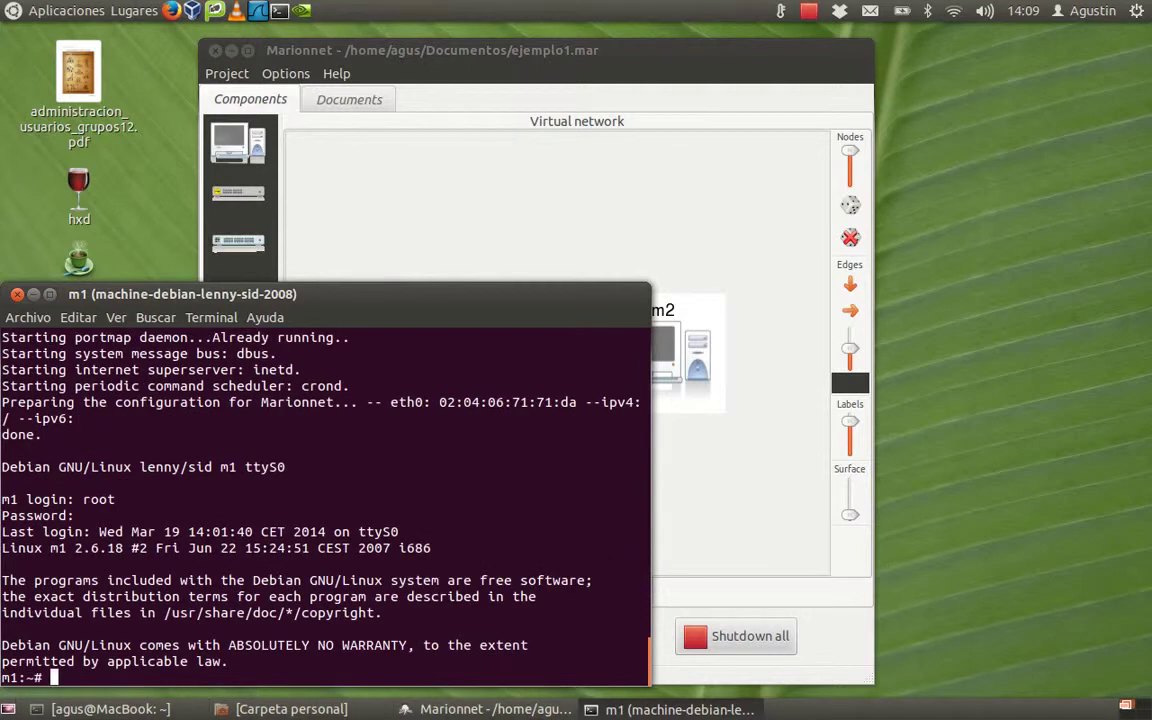
Step: Clear the screen, run ifconfig, and highlight eth0's 192.168.0.1 address
key("ctrl+l")
type("ifconfig")
key("Return")
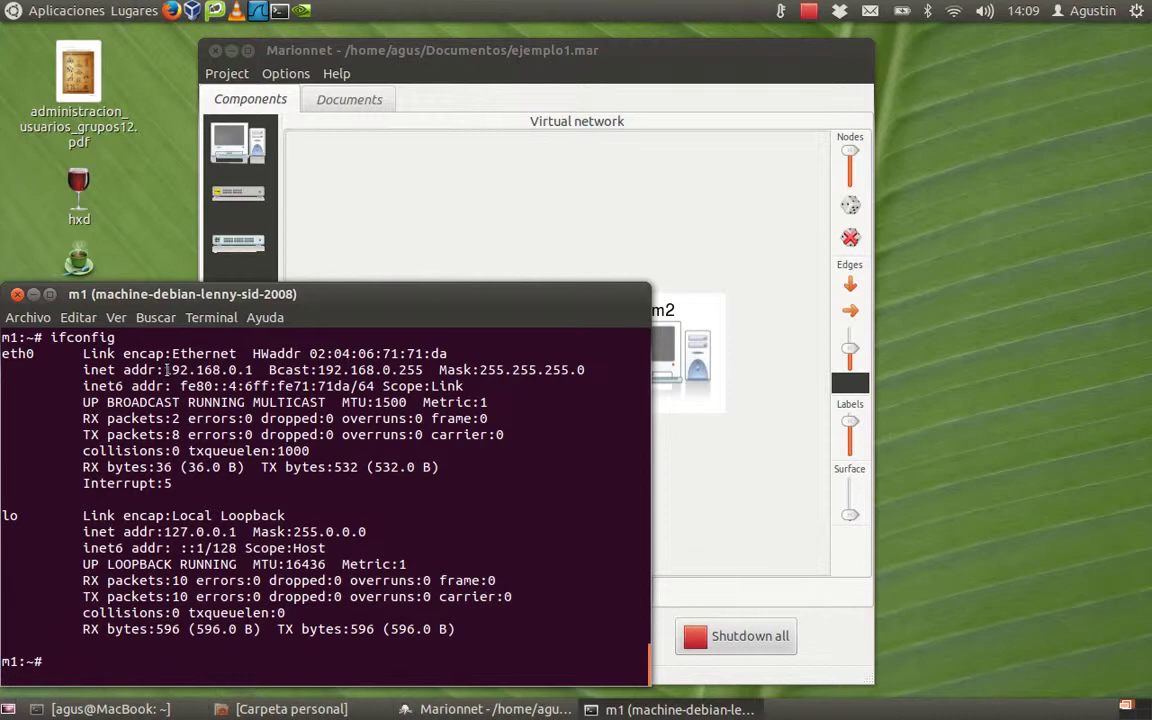
left_click_drag(164, 370, 255, 370)
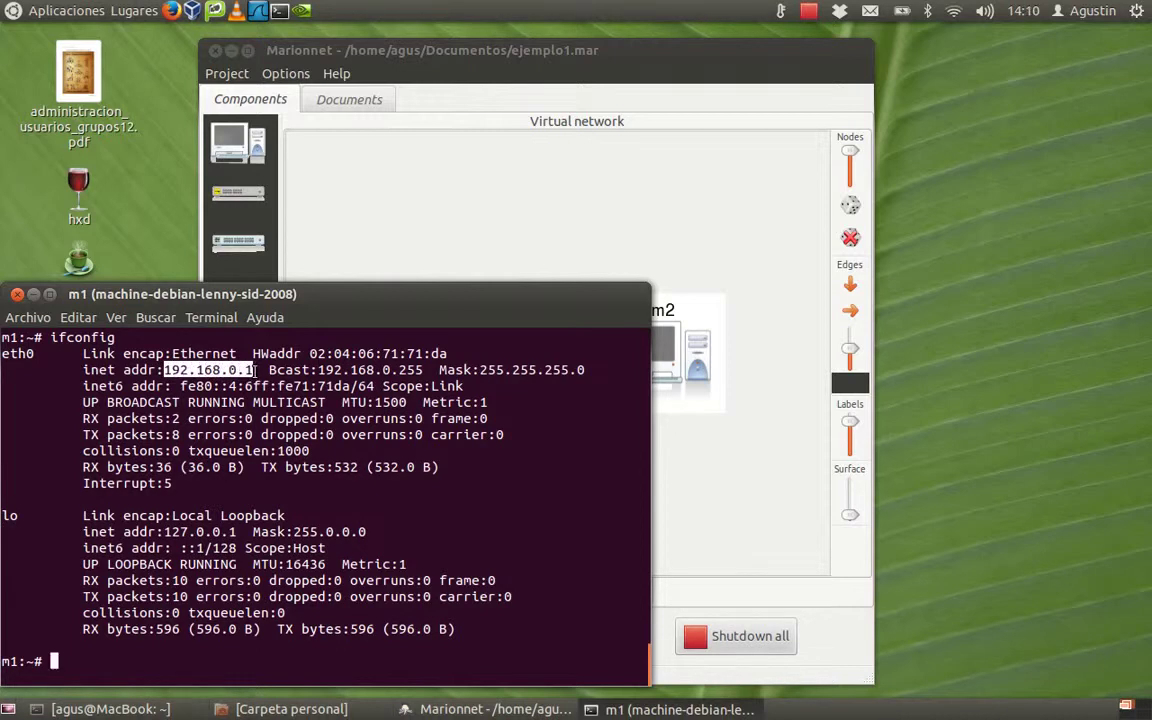
left_click(533, 250)
Step: Start virtual machine m2 from the machine menu
left_click(236, 78)
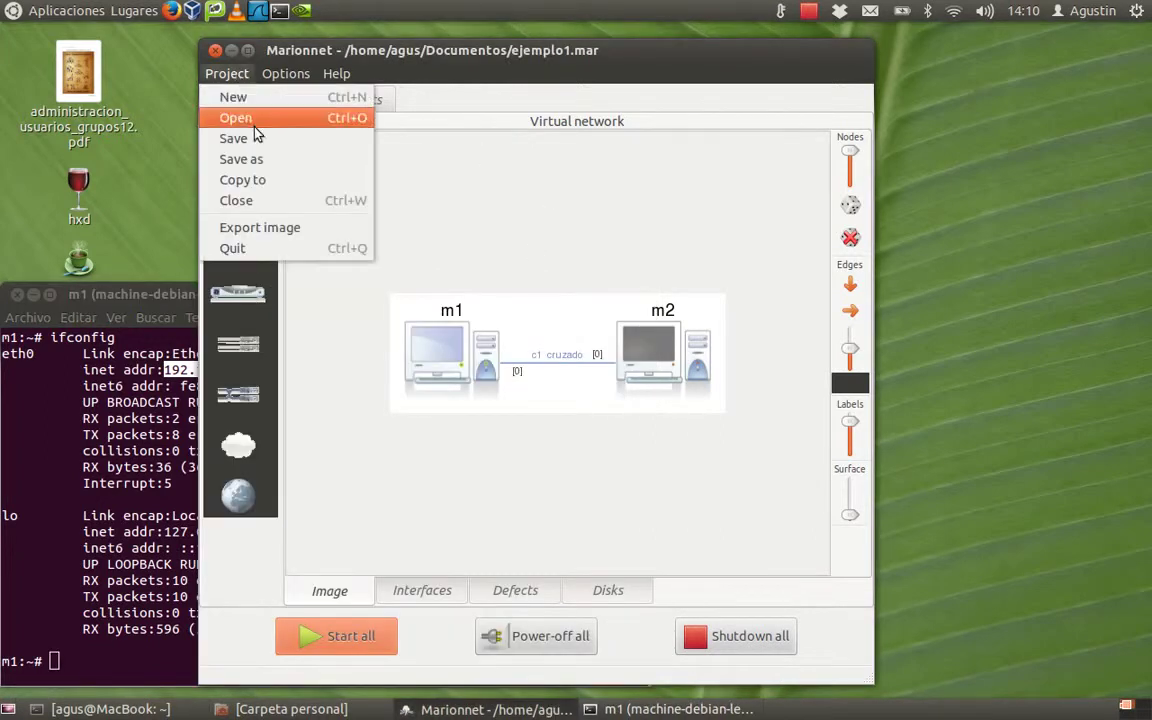
left_click(407, 198)
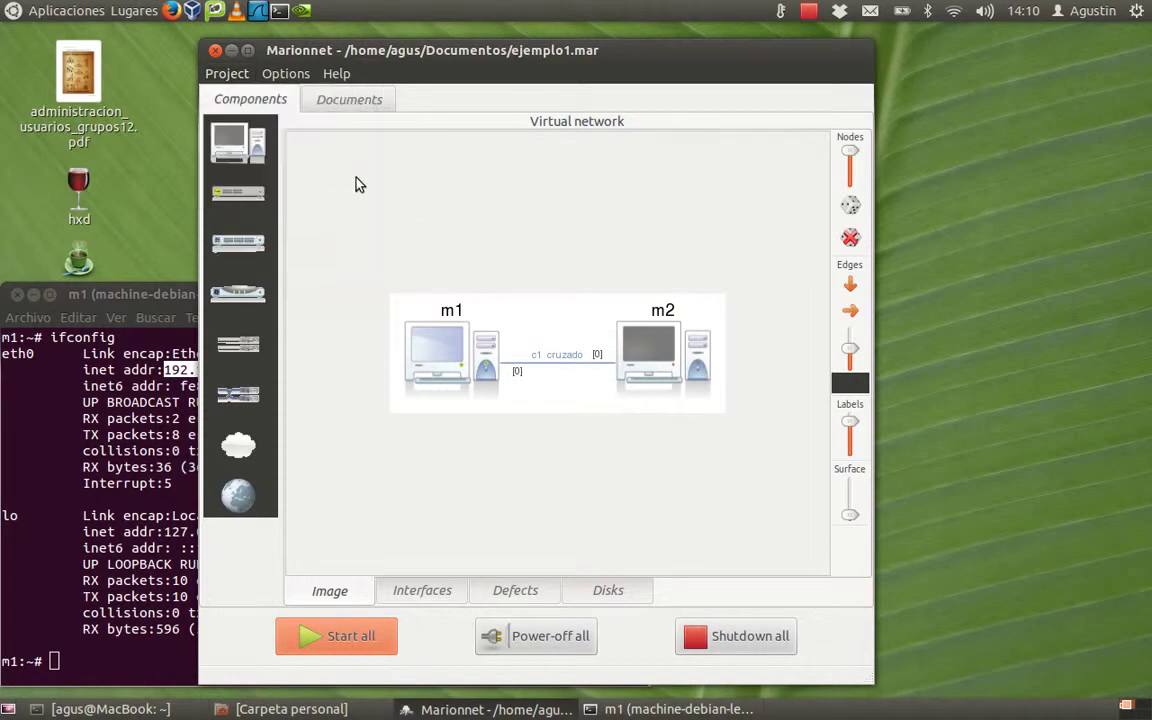
left_click(238, 143)
mouse_move(270, 248)
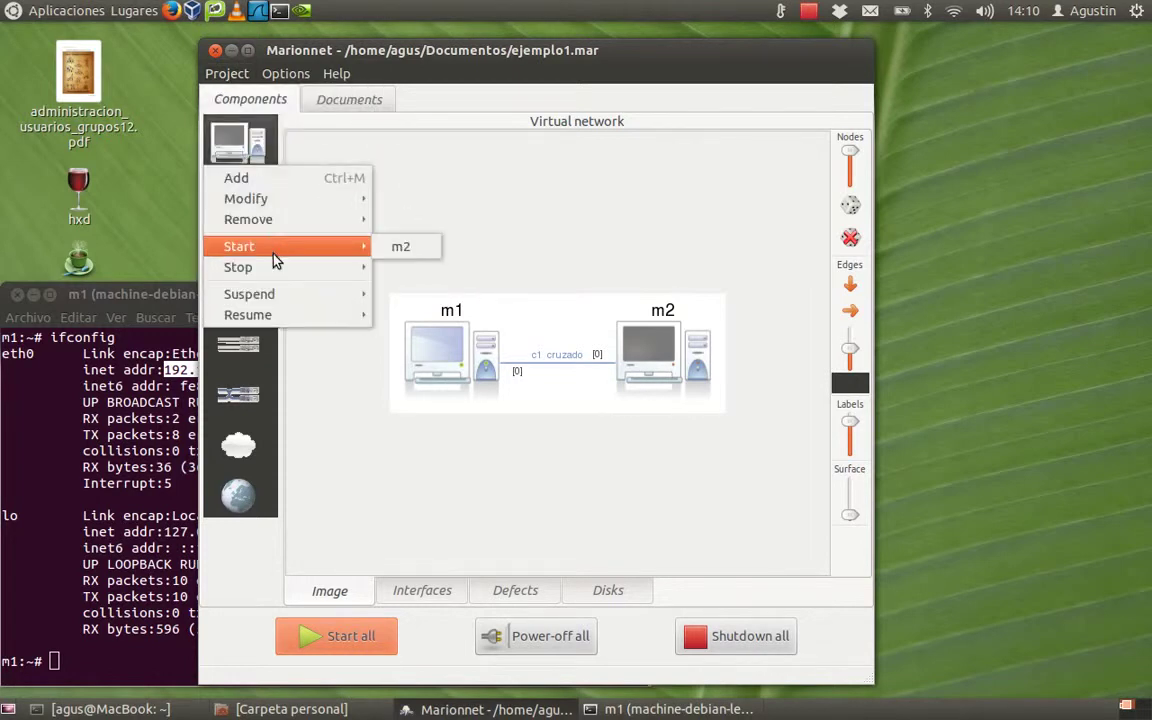
left_click(401, 248)
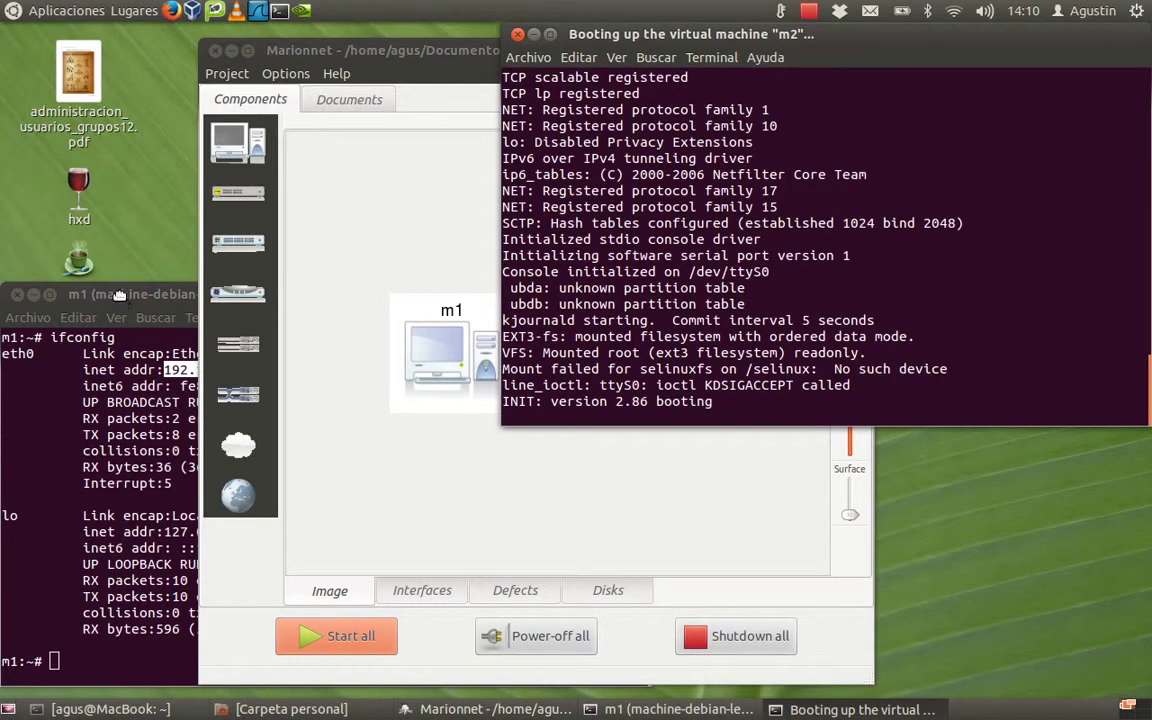
Step: Run ping 192.168.0.2 on m1 and bring up m2's boot console
left_click(118, 295)
type("ping 1")
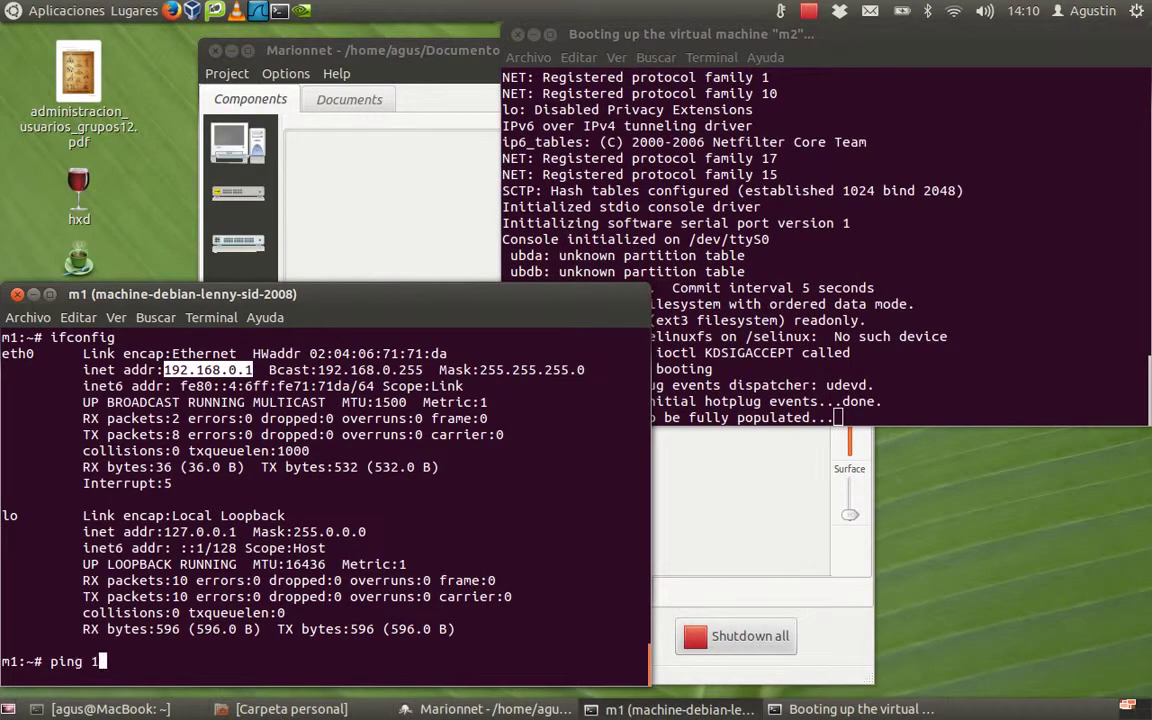
type("92.168.0.2")
key("Return")
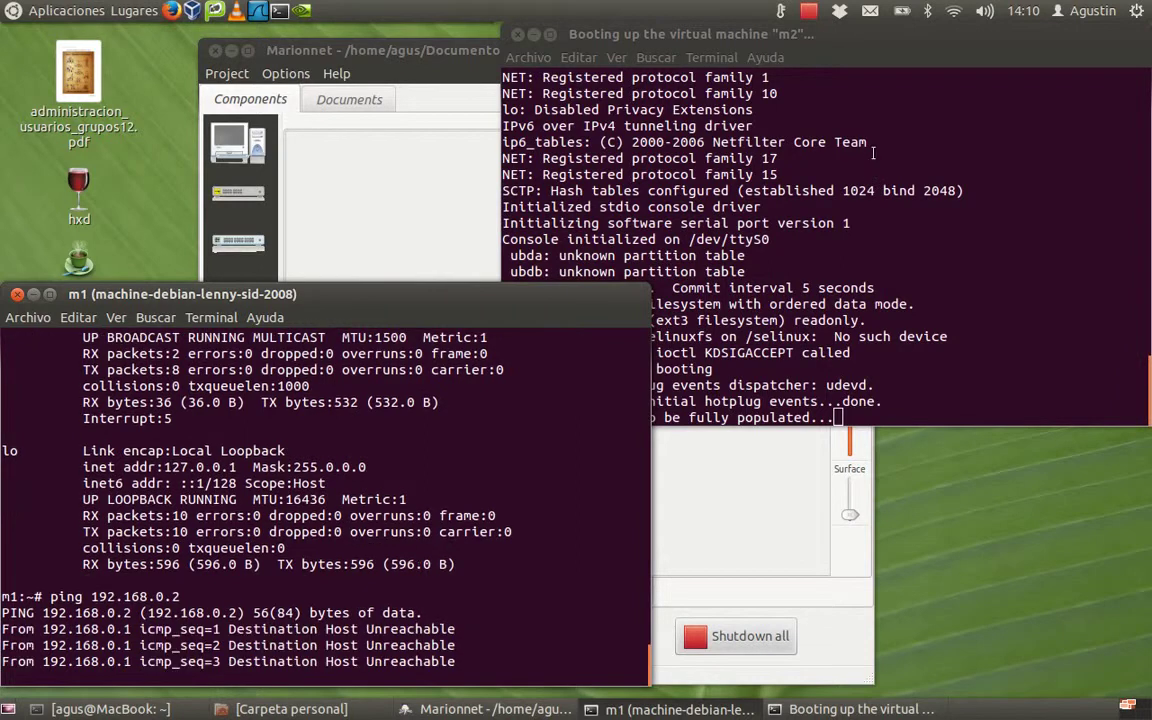
left_click(860, 35)
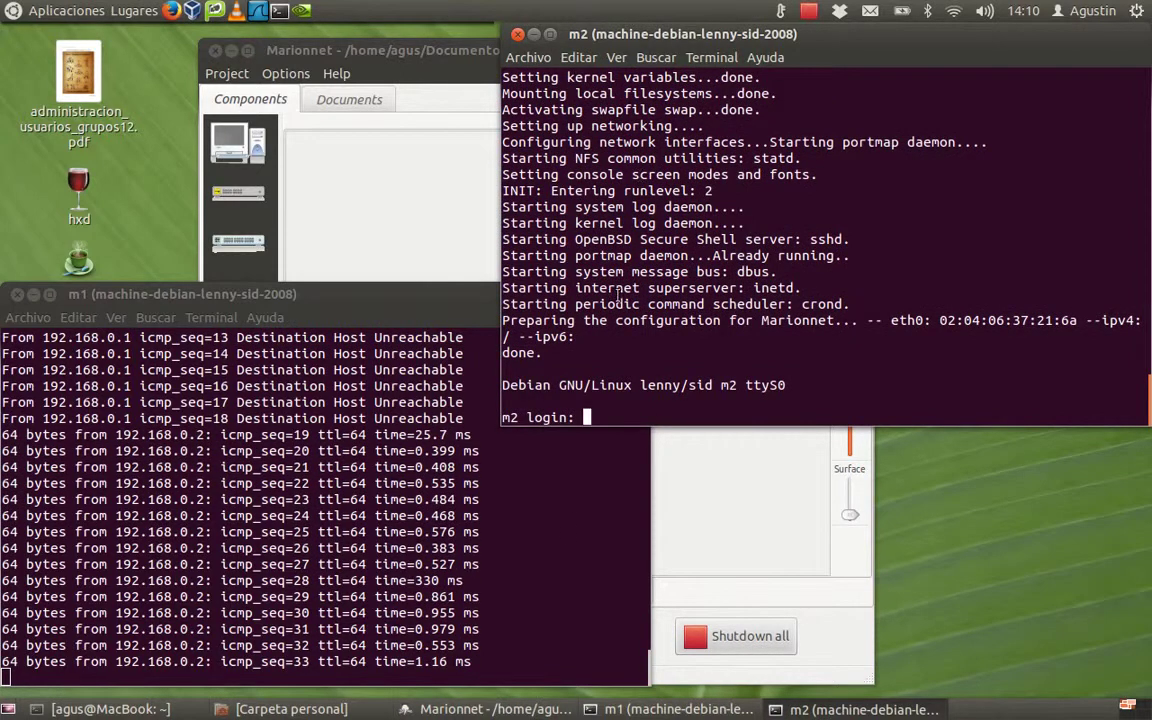
Step: Log into m2 as root and run ifconfig, highlighting its 192.168.0.2 address
type("root")
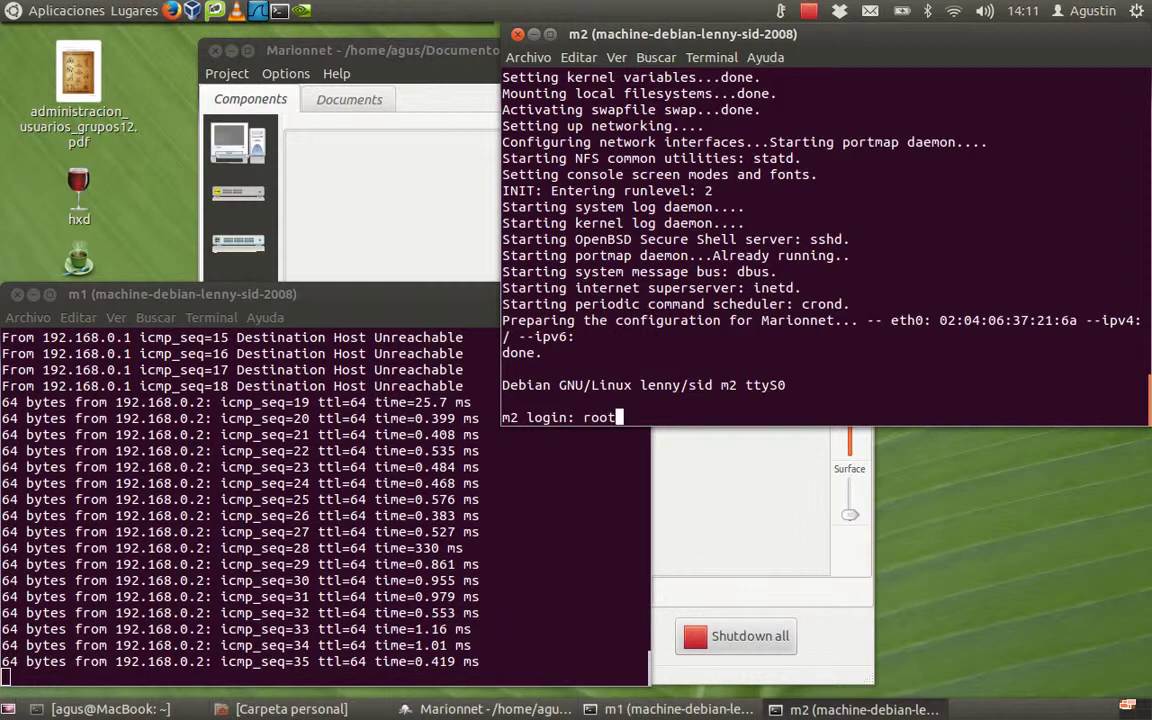
key("Return")
type("root")
key("Return")
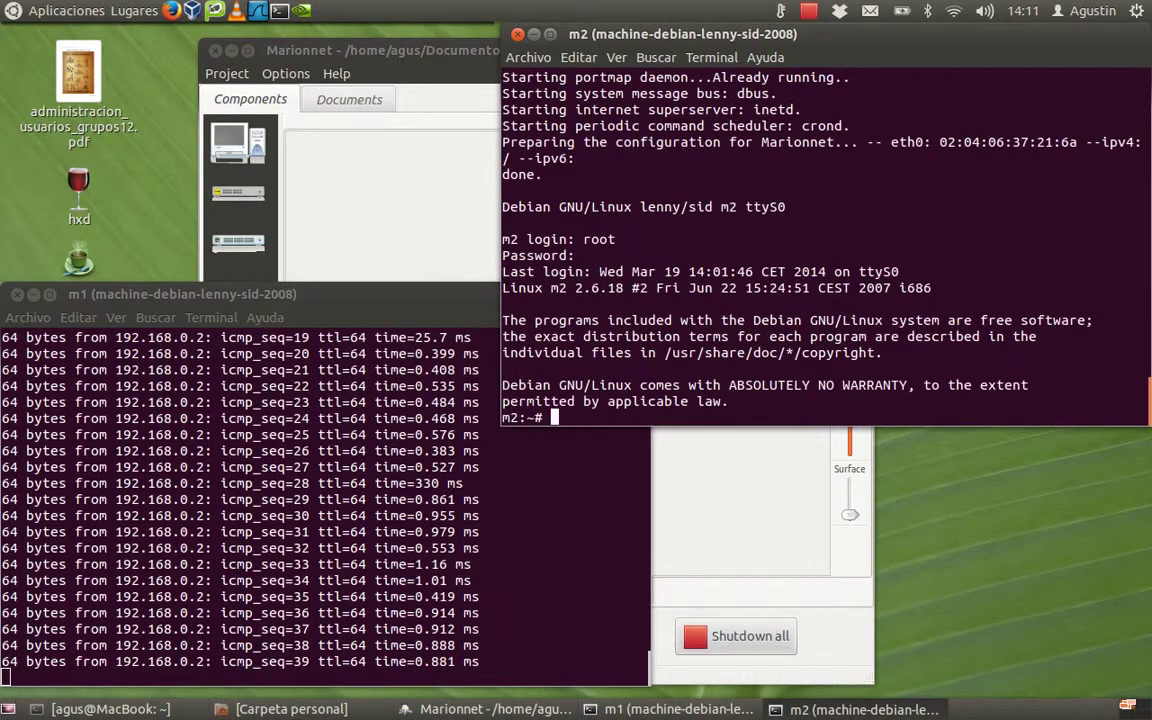
type("ifconfig")
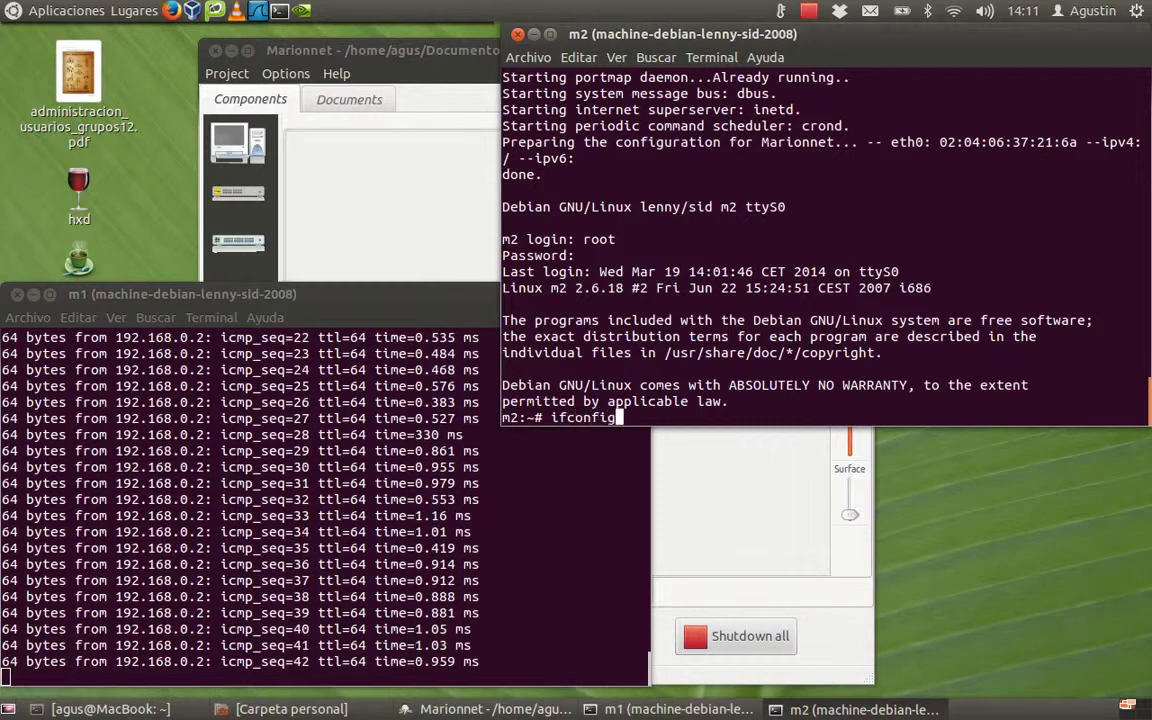
key("Return")
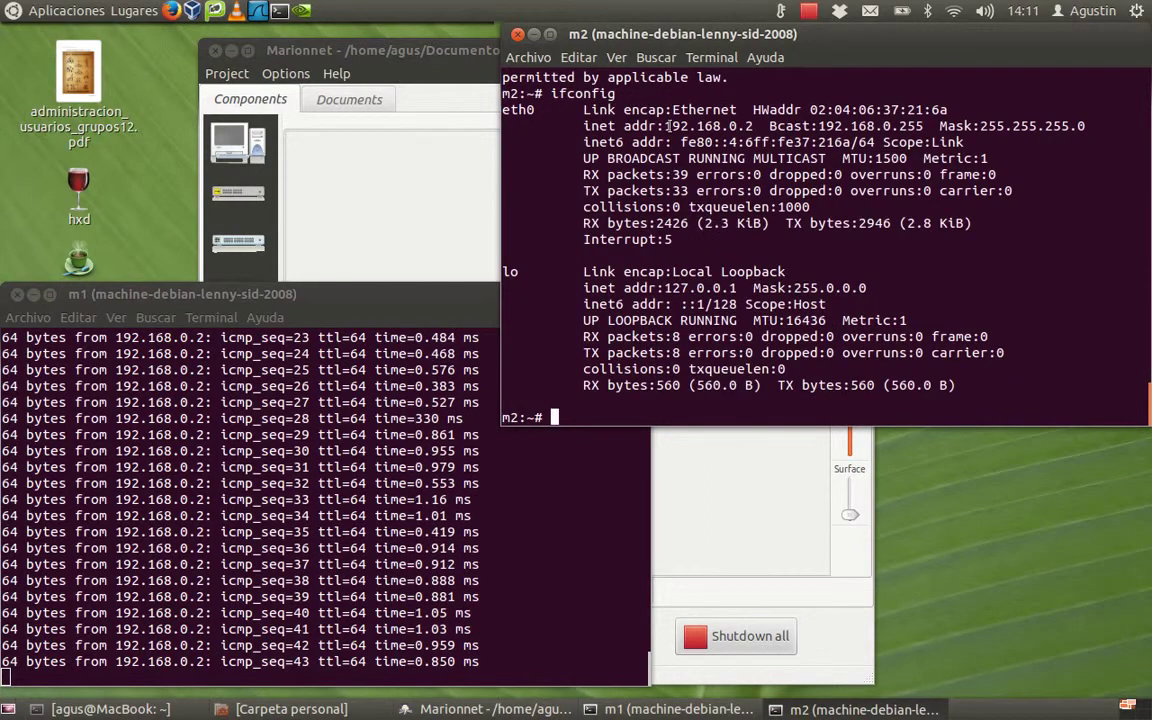
left_click_drag(665, 126, 750, 126)
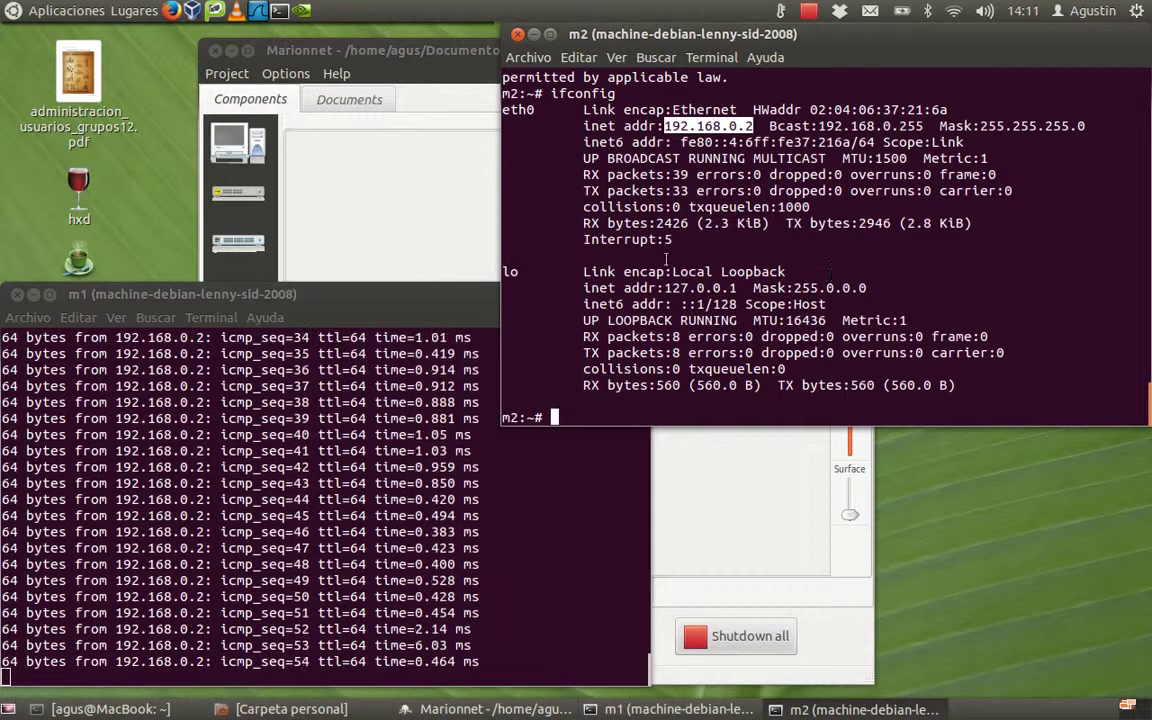
left_click(602, 394)
Step: Ping 192.168.0.1 from m2, then stop the pings on m2 and m1 with Ctrl+C
type("pi")
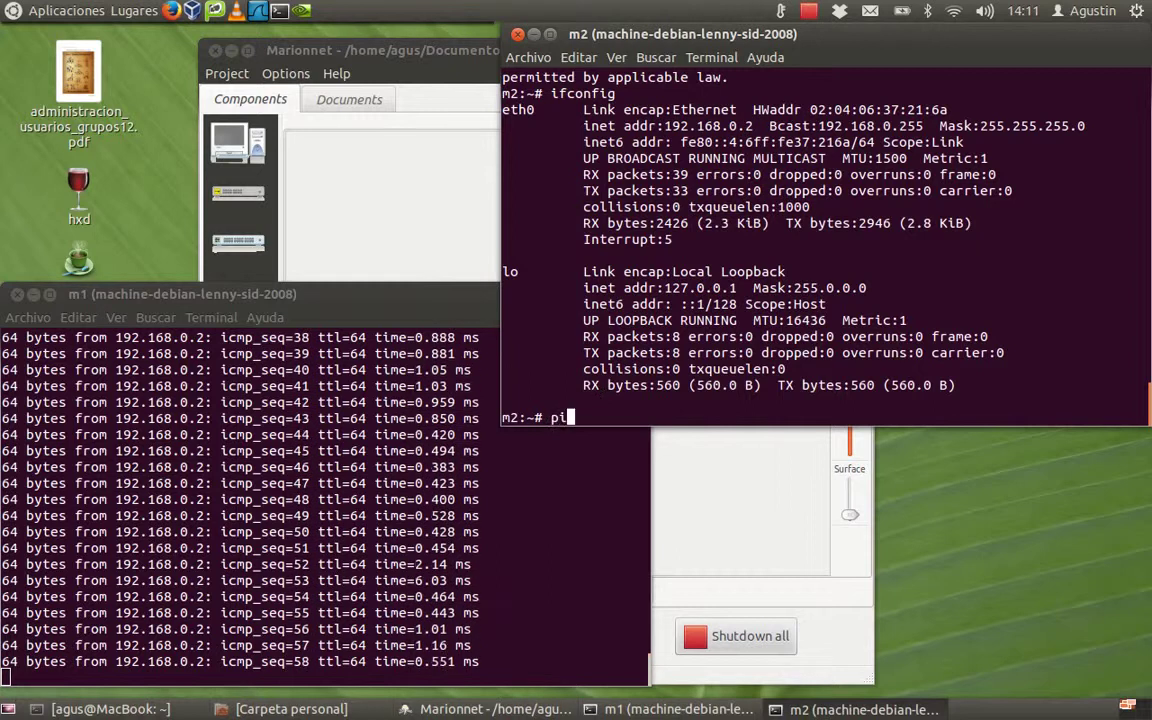
type("ng 1")
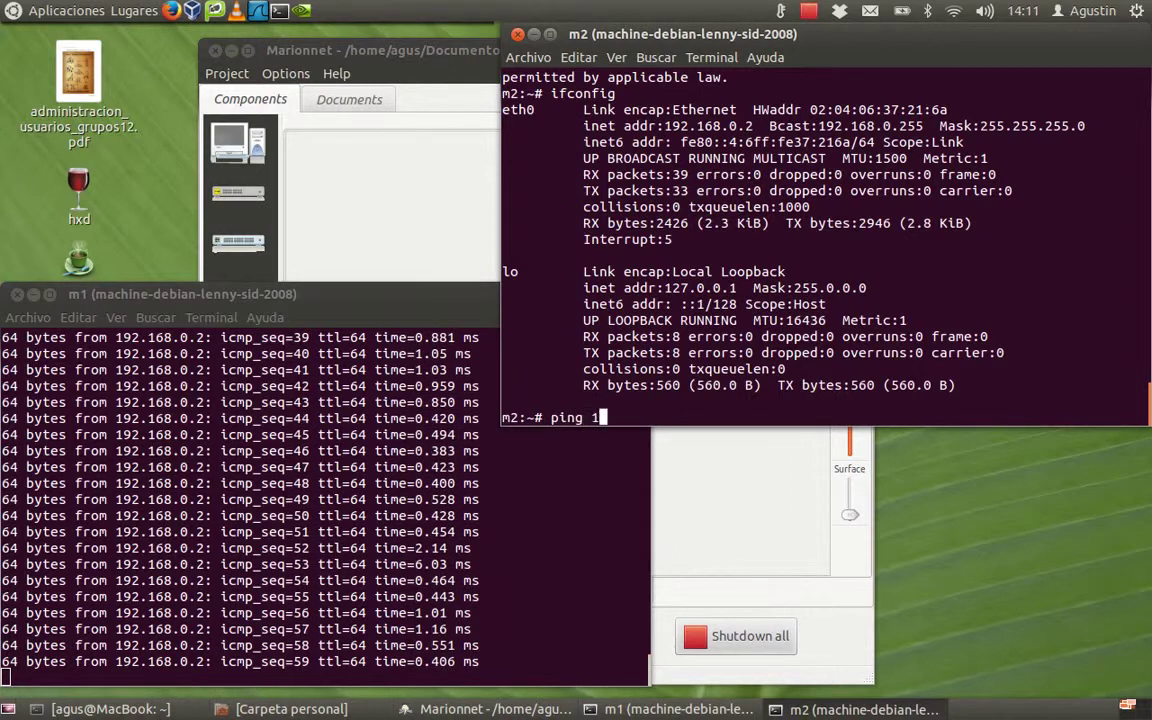
type("92.168")
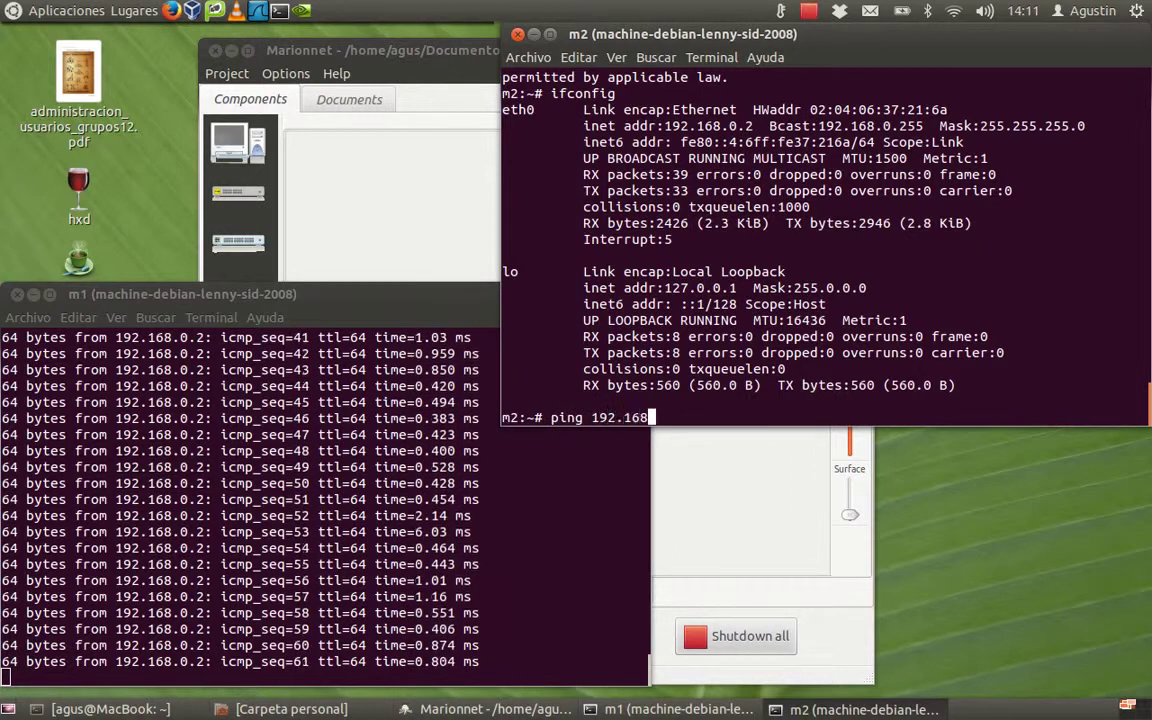
type(".0.1")
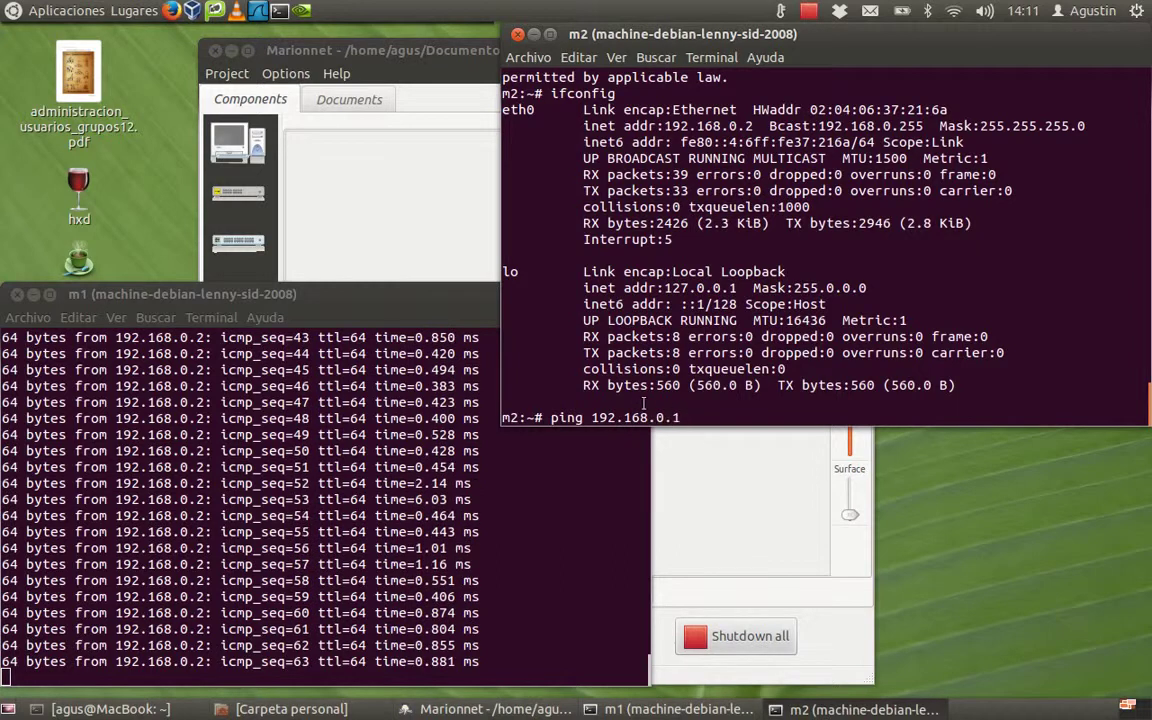
key("Return")
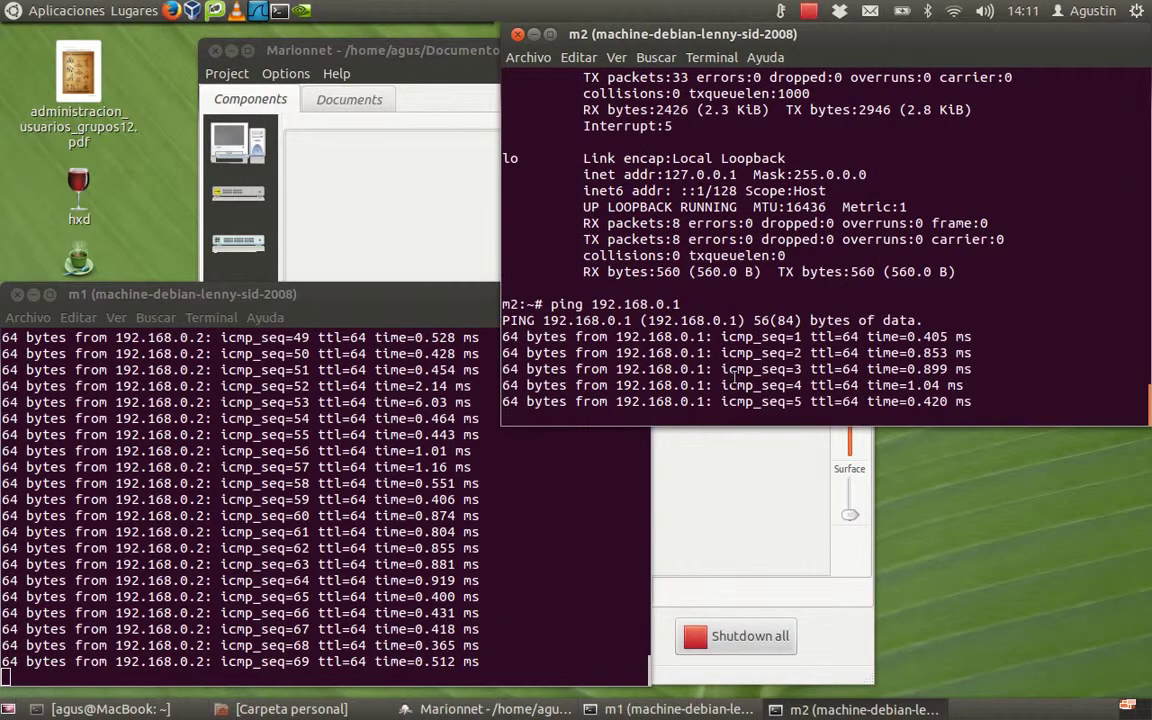
key("ctrl+c")
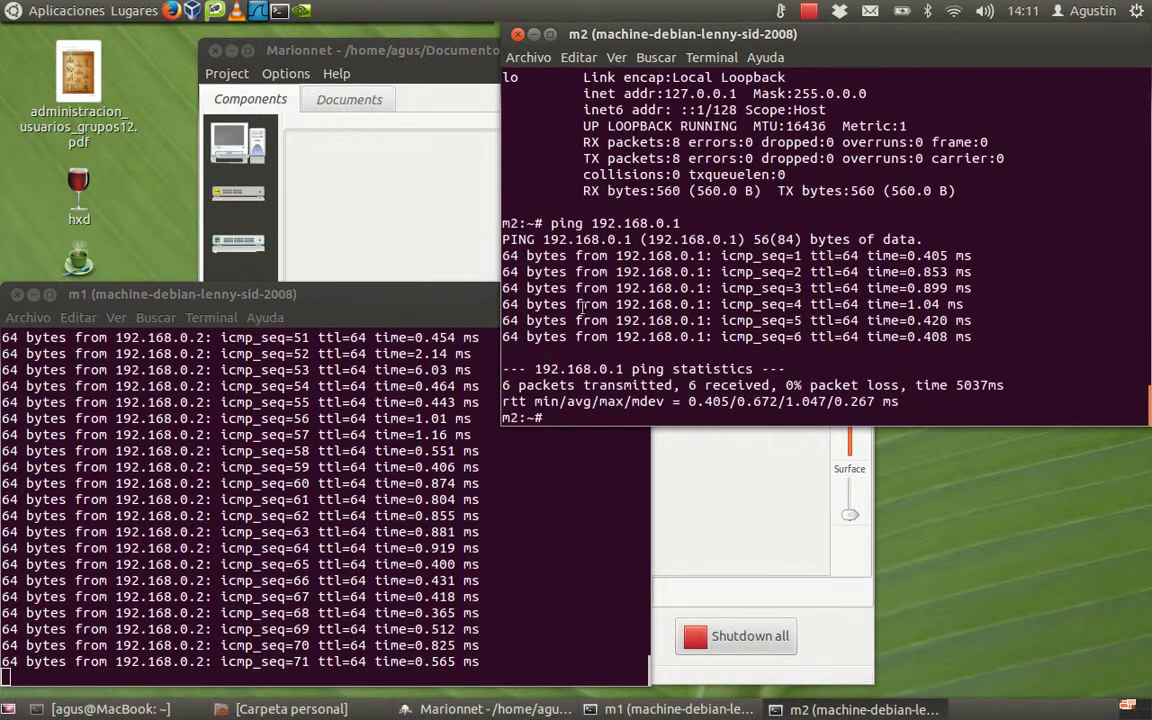
left_click(427, 295)
key("ctrl+c")
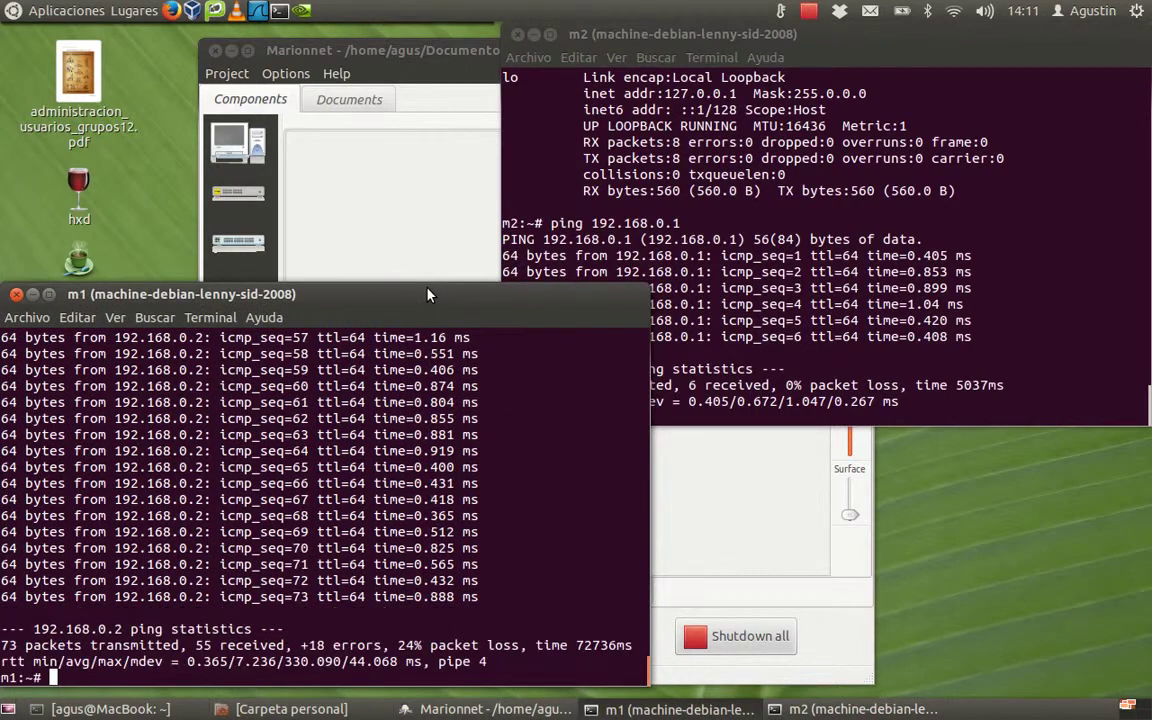
Step: Raise the Marionnet diagram of m1 and m2 on cable c1 above the consoles
left_click(447, 52)
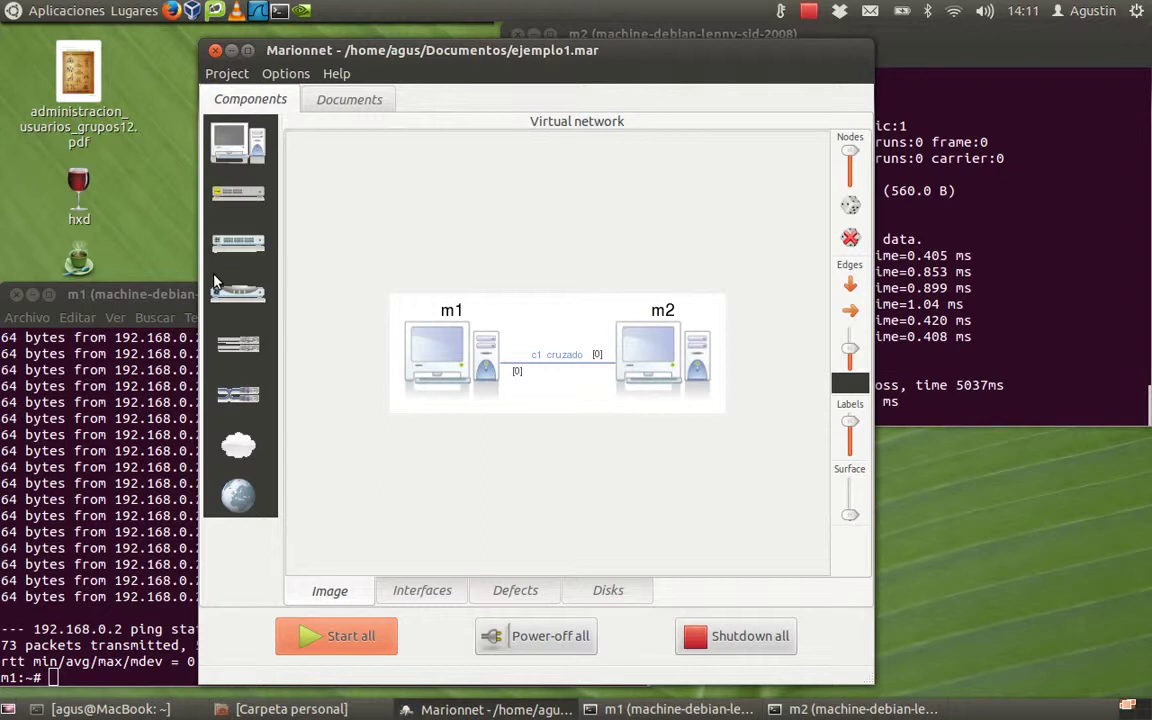
left_click(145, 300)
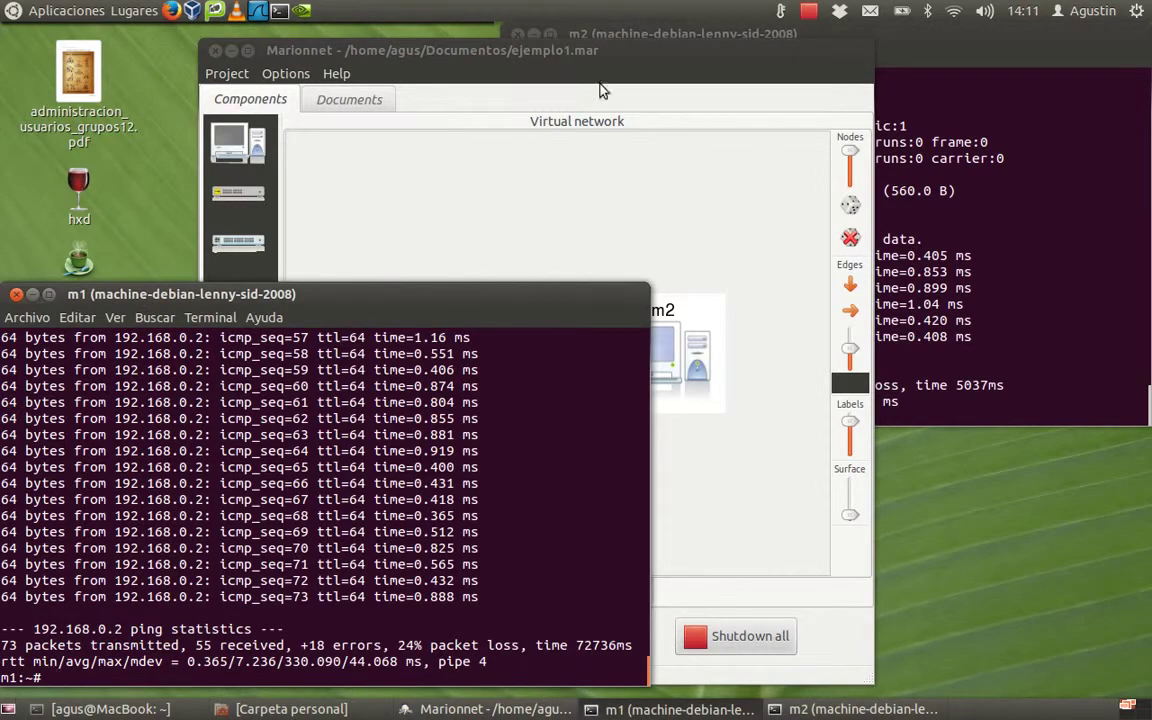
left_click(660, 58)
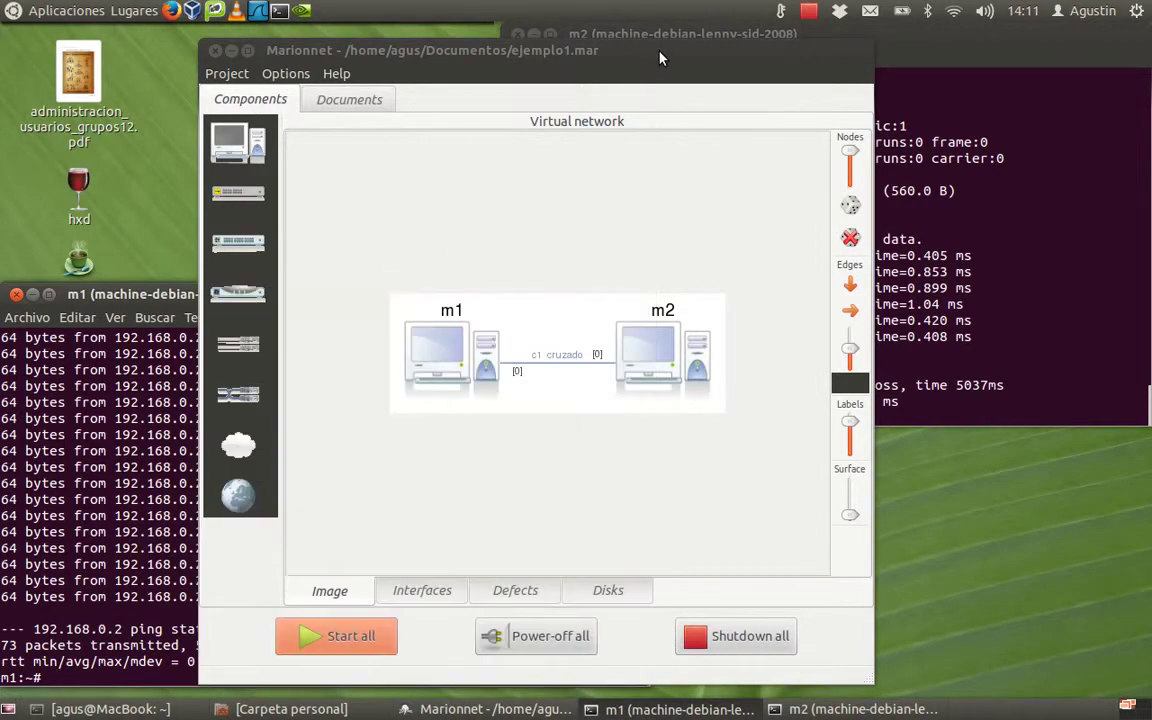
left_click(660, 58)
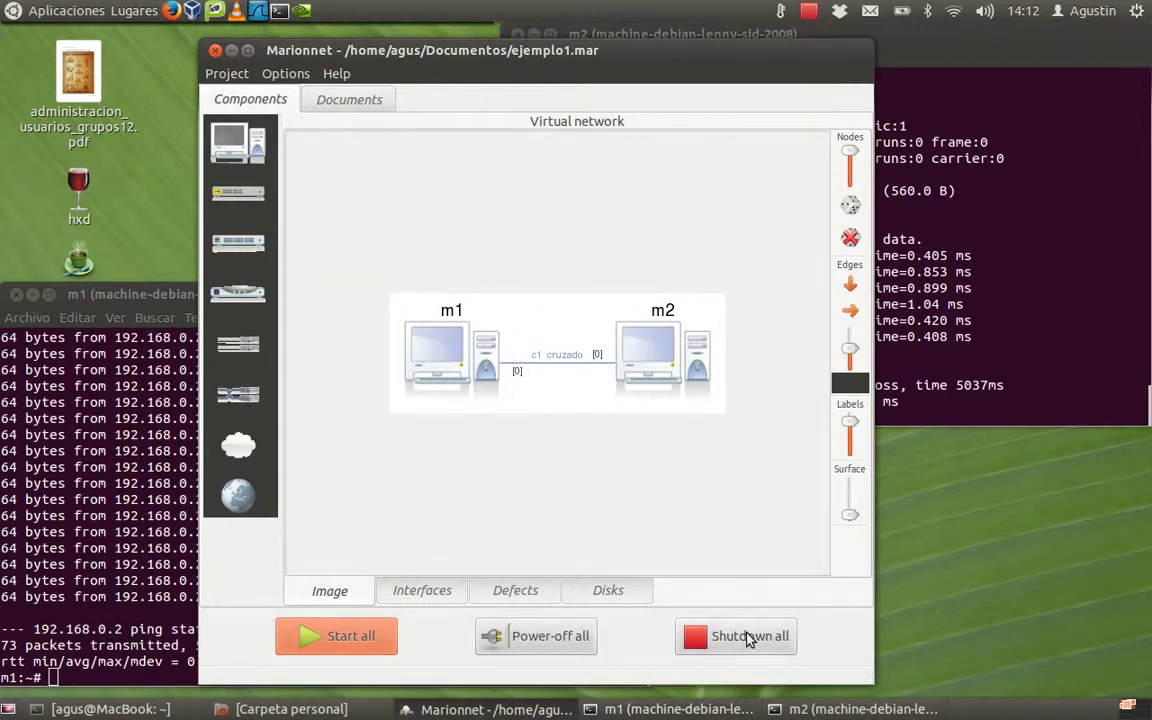
Step: Reposition m1's console and open /etc/network/interfaces in nano
left_click(145, 297)
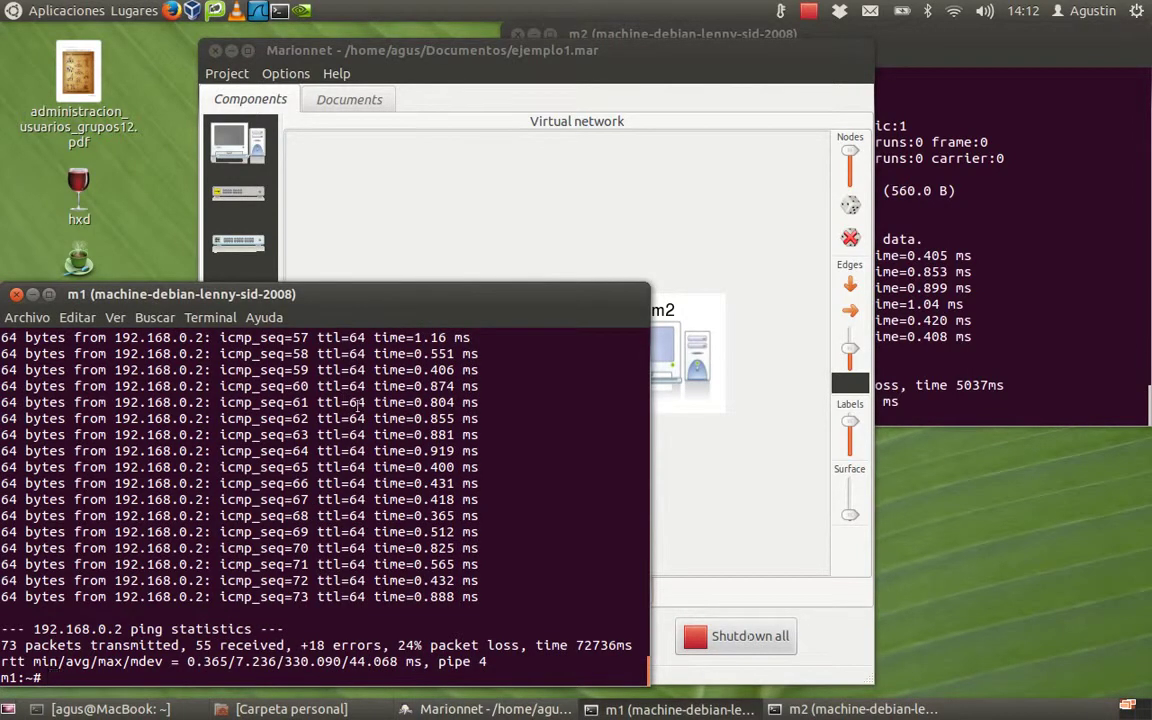
left_click_drag(438, 295, 535, 192)
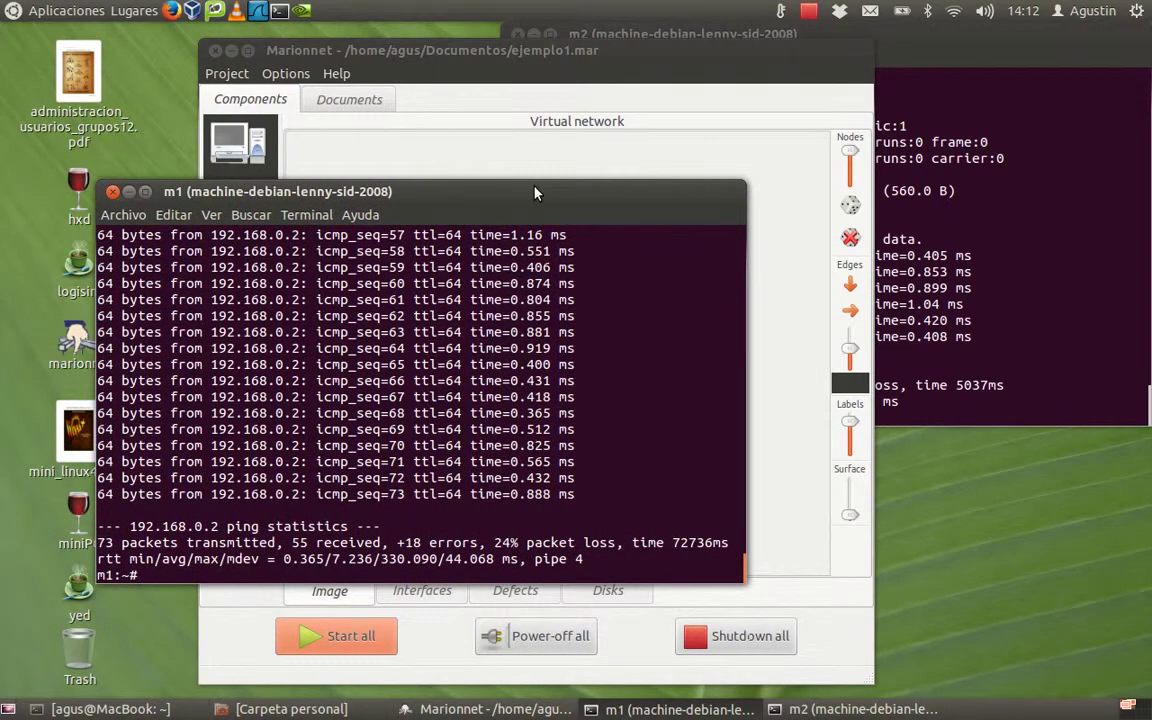
type("nano /etc/network/")
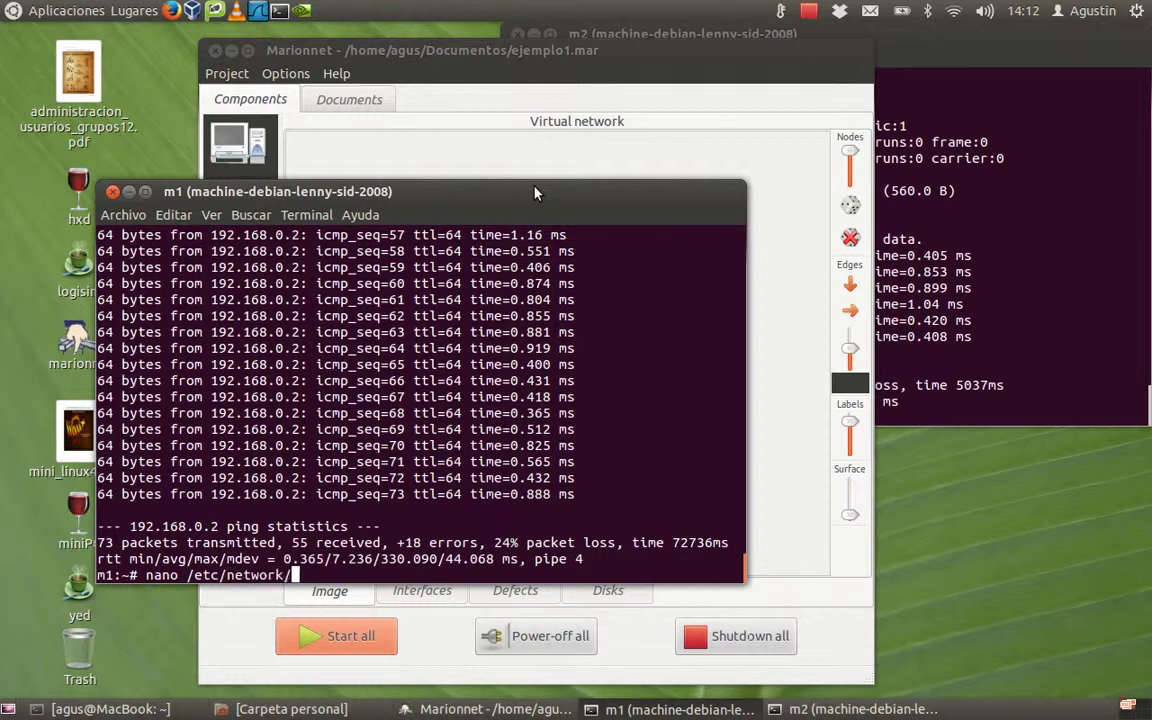
type("interfaces")
key("Return")
Step: Comment out the allow-hotplug eth0 and iface eth0 lines with #
key("Down")
key("Down")
key("Down")
key("Down")
key("Down")
key("Down")
key("Down")
key("Down")
key("Down")
type("#")
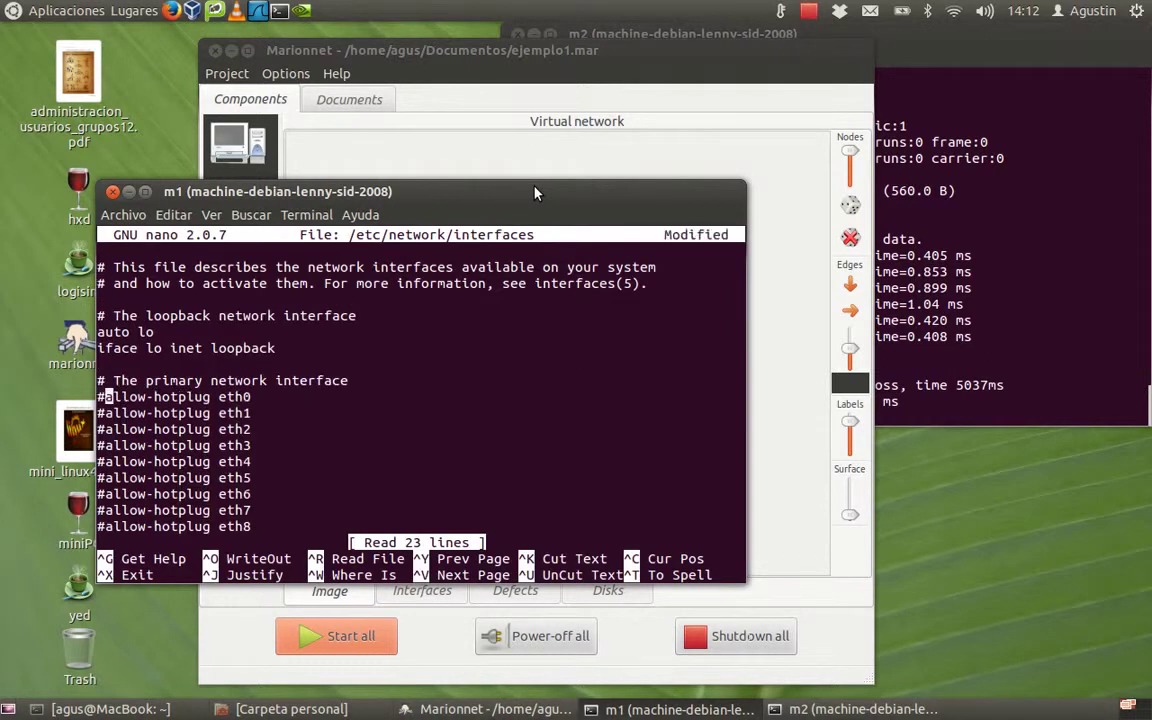
key("Down")
key("Down")
key("Down")
key("Down")
key("Down")
key("Down")
key("Down")
key("Down")
key("Down")
key("Up")
key("Up")
key("Up")
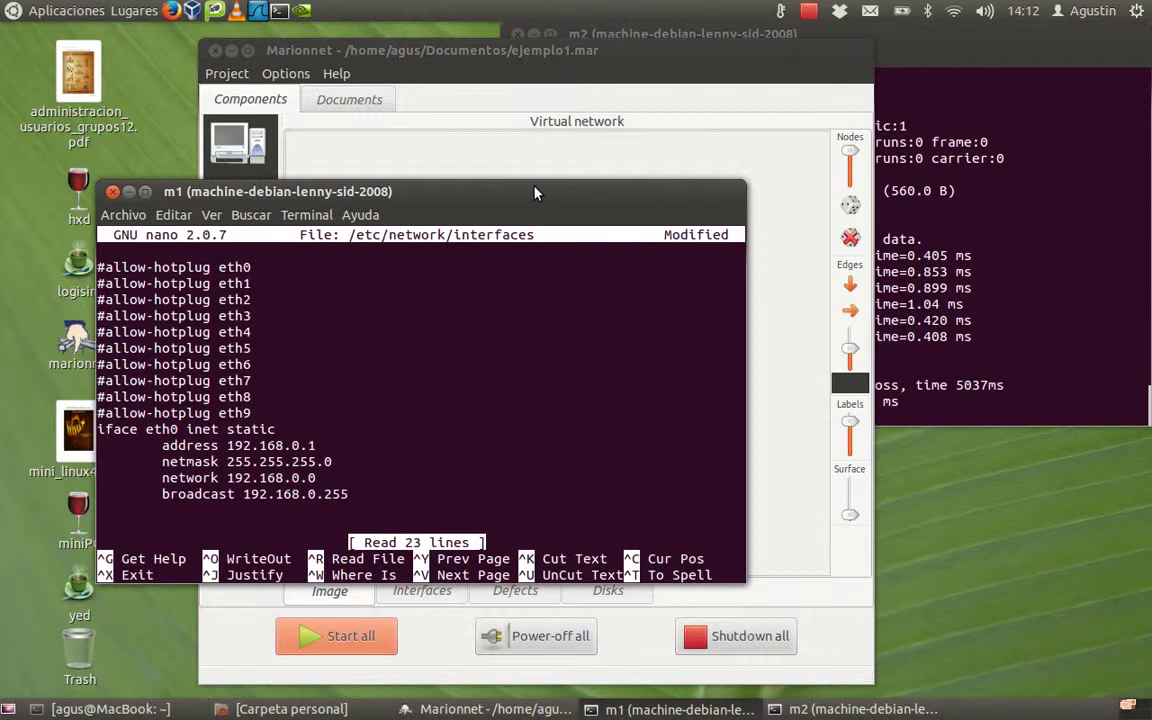
key("Left")
key("Left")
key("Left")
key("Left")
key("Left")
key("Left")
key("Left")
key("Left")
key("Left")
key("Left")
key("Left")
key("Left")
key("Left")
key("Left")
key("Left")
key("Left")
key("Left")
key("Left")
key("Left")
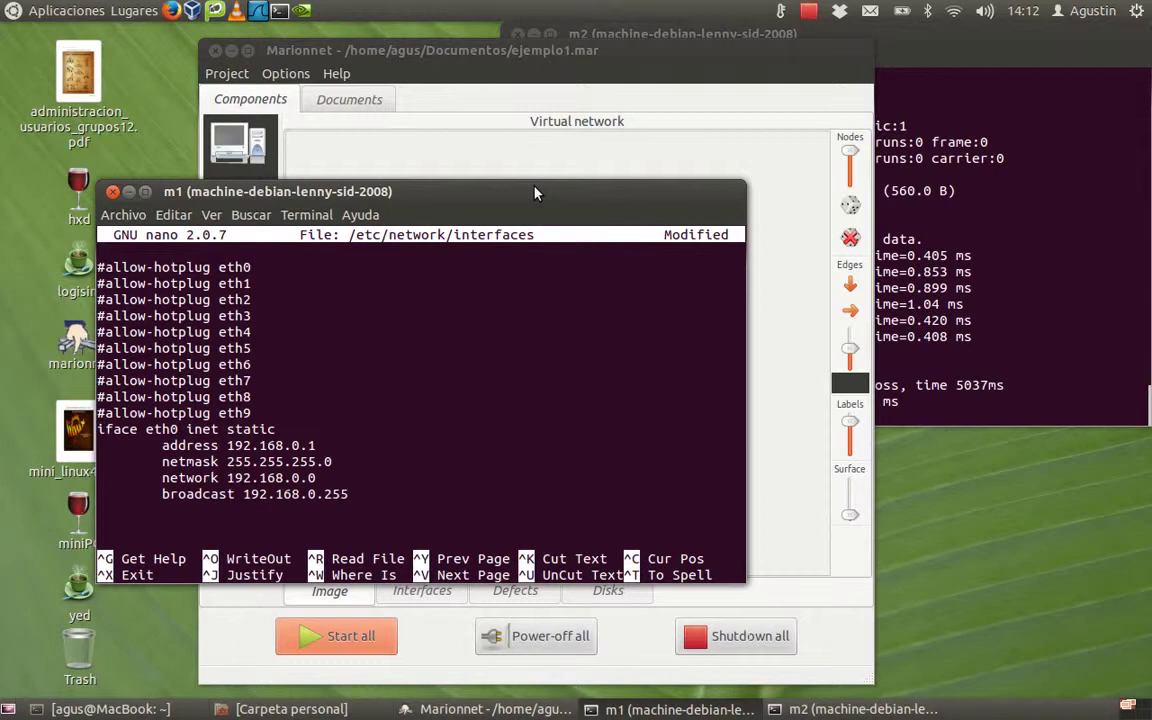
type("#")
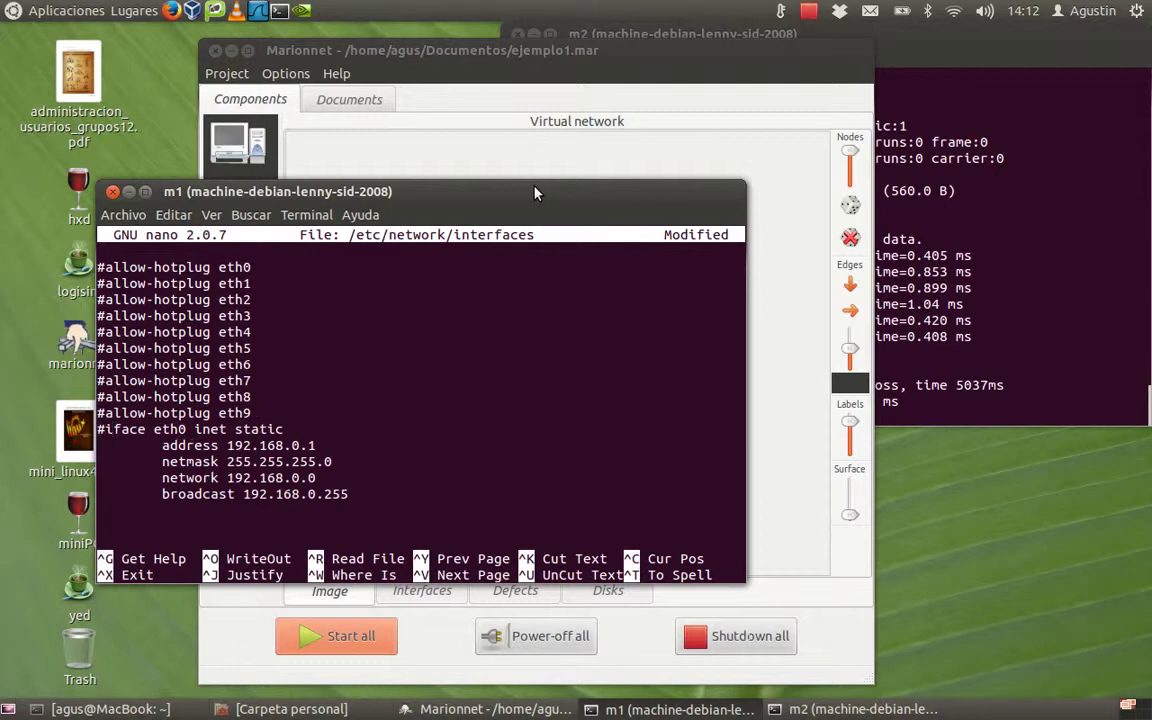
Step: Comment out the address, netmask, network and broadcast lines with #
key("Down")
type("#")
key("End")
key("Down")
key("Home")
type("#")
key("Down")
type("#")
key("Down")
type("#")
Step: Save the interfaces file and exit nano to m1's shell
key("ctrl+o")
key("Return")
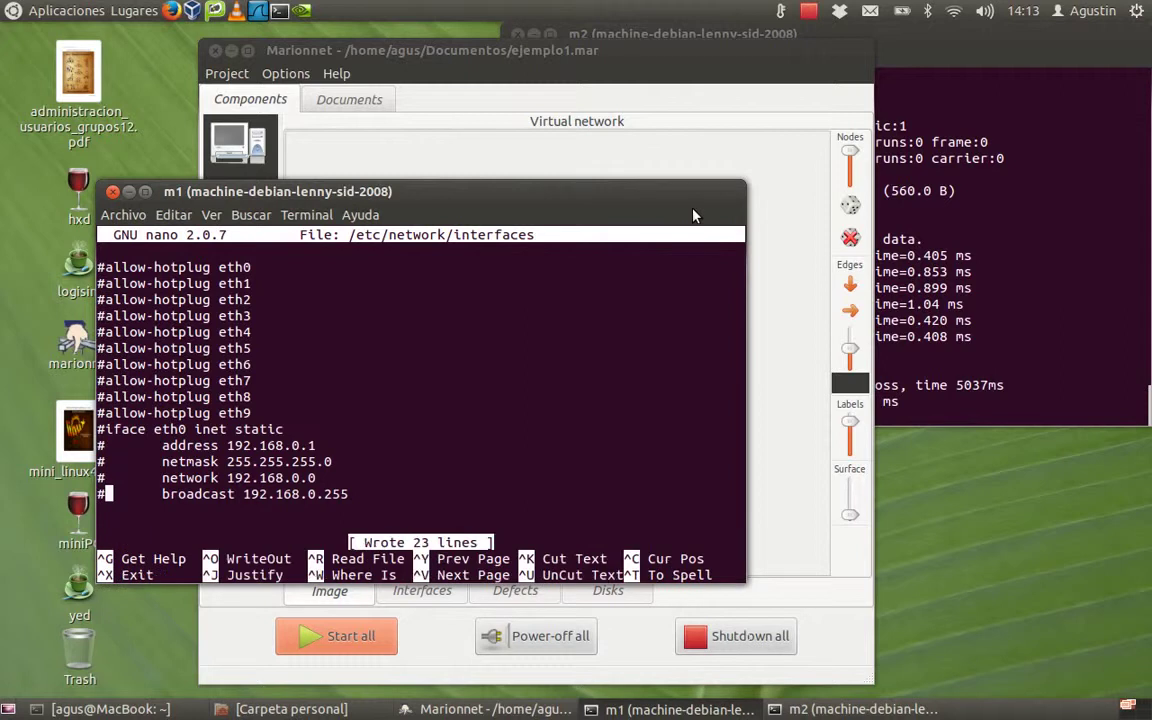
key("ctrl+x")
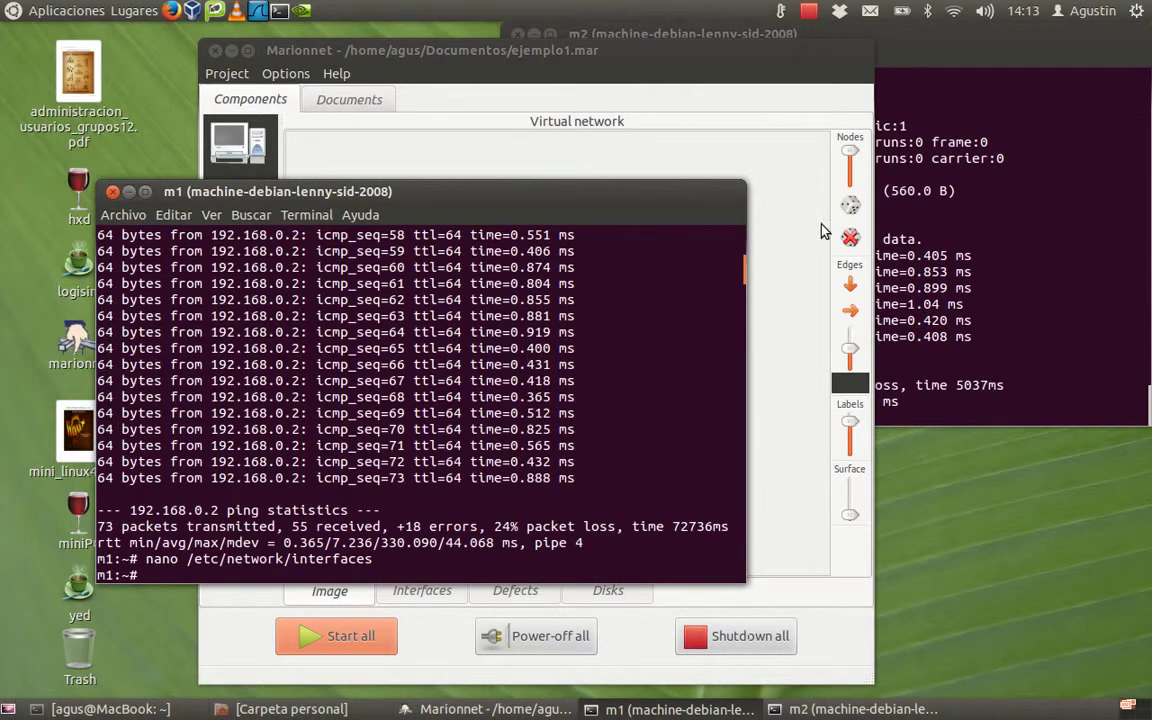
Step: On m2, recall and run 'nano /etc/network/interfaces' from shell history
left_click(910, 256)
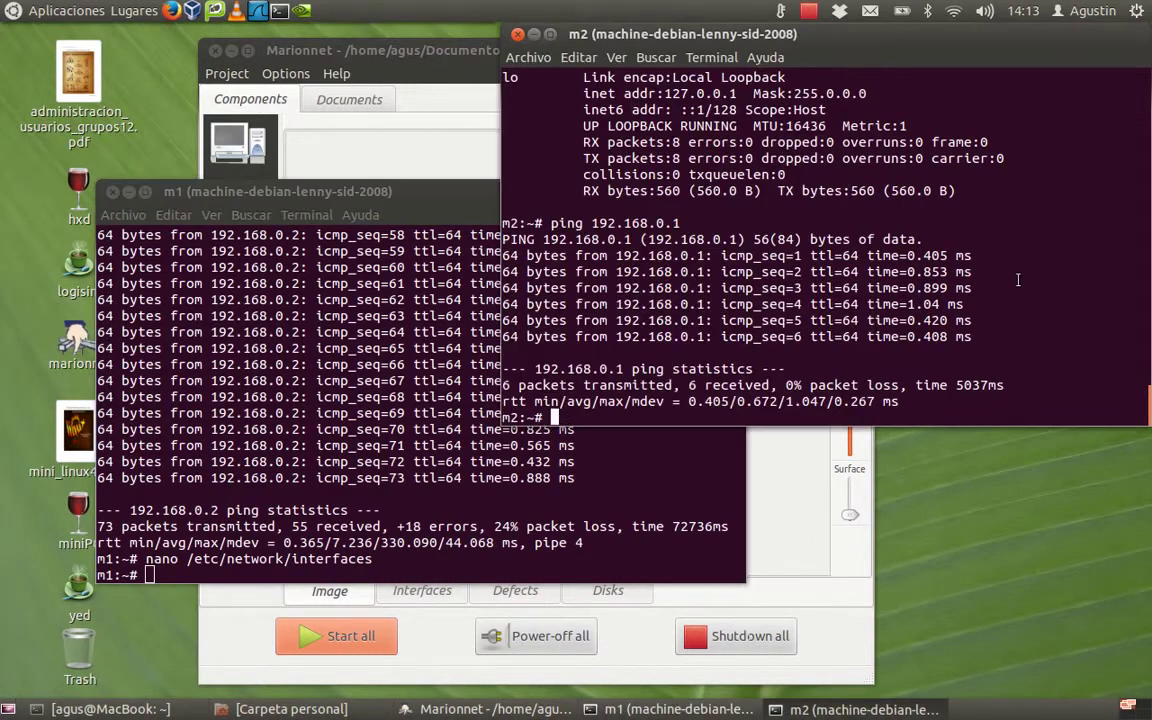
key("Up")
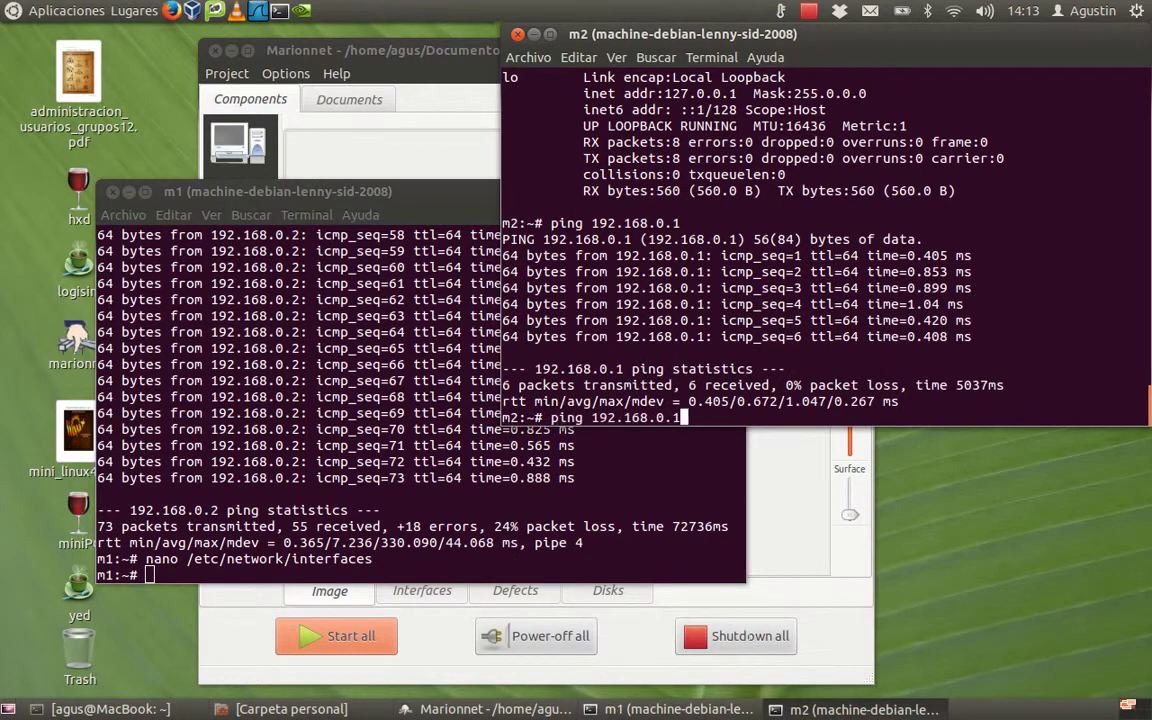
key("Up")
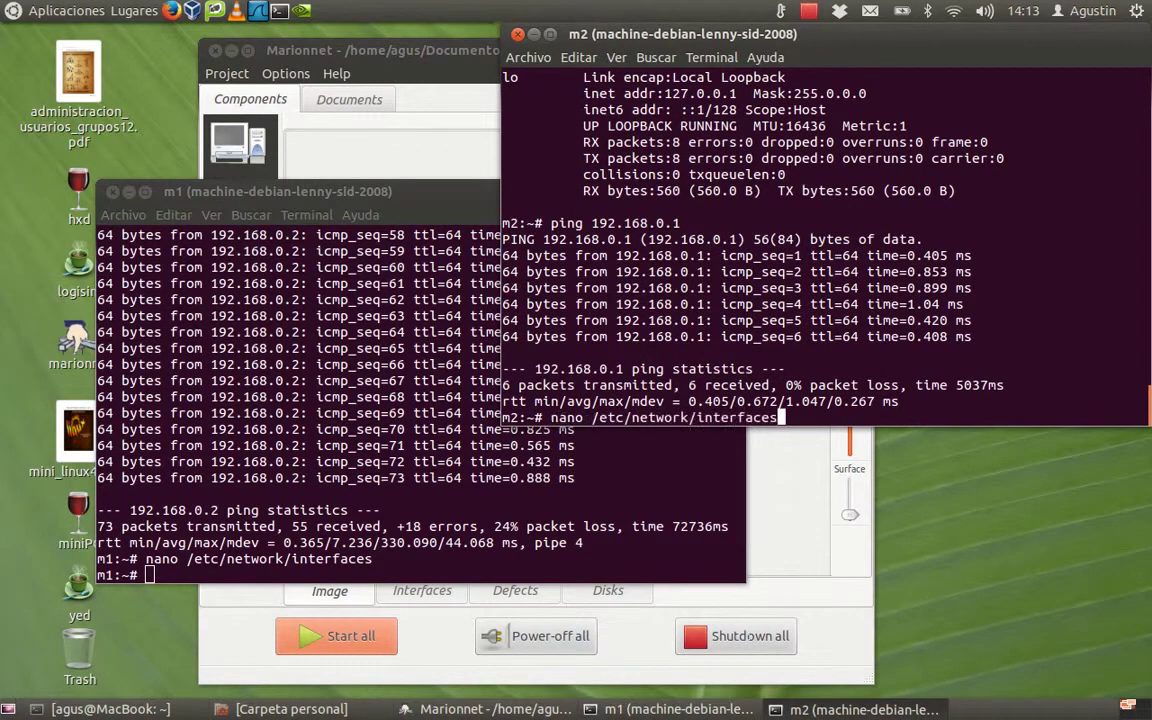
key("Return")
Step: Prefix # to the allow-hotplug eth0 line and the static eth0 block lines
key("Down")
key("Down")
key("Down")
key("Down")
key("Down")
key("Down")
key("Down")
key("Down")
key("Down")
key("Up")
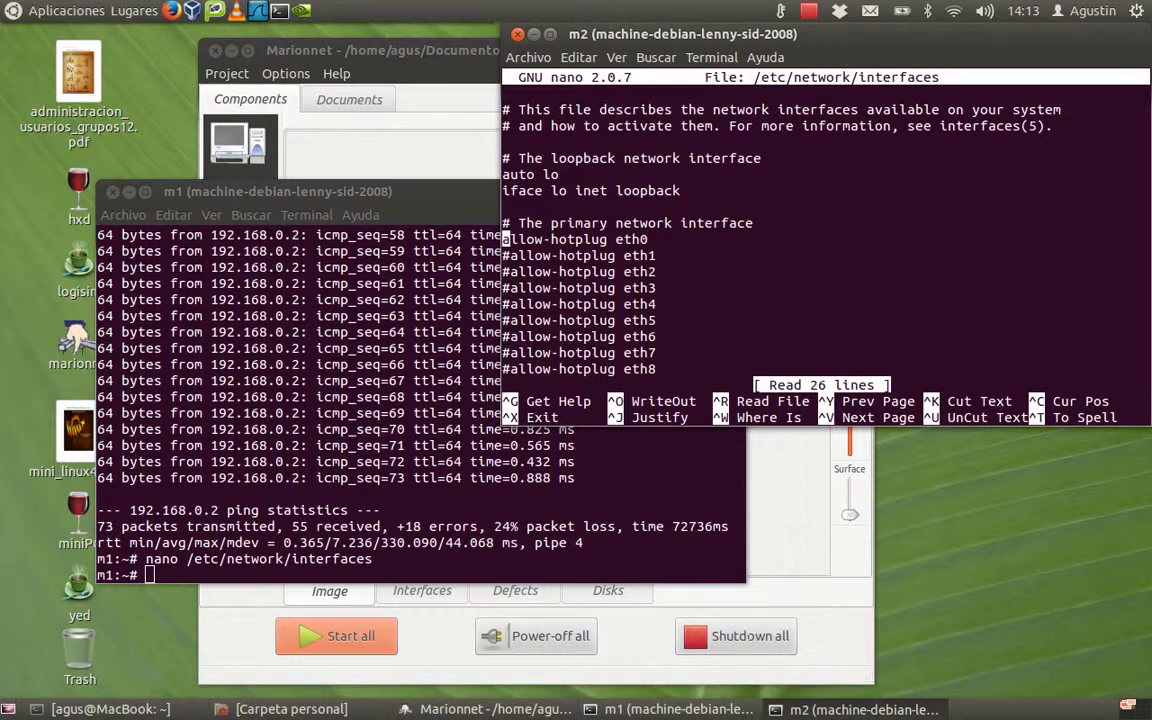
type("#")
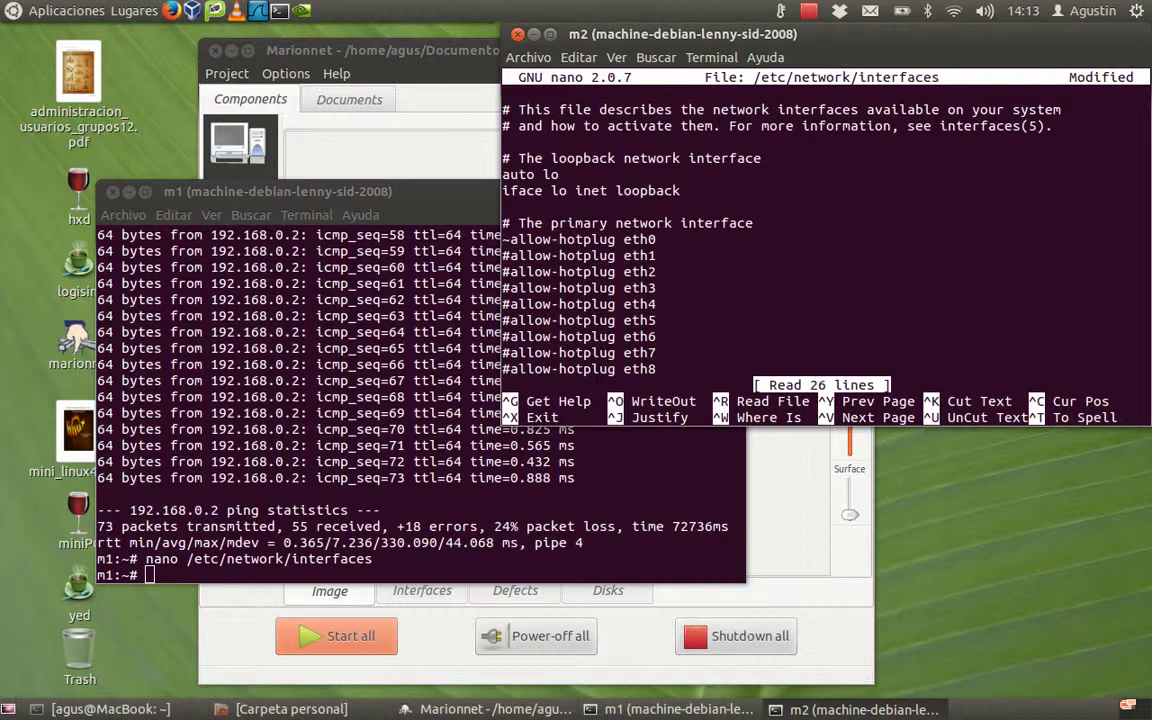
key("BackSpace")
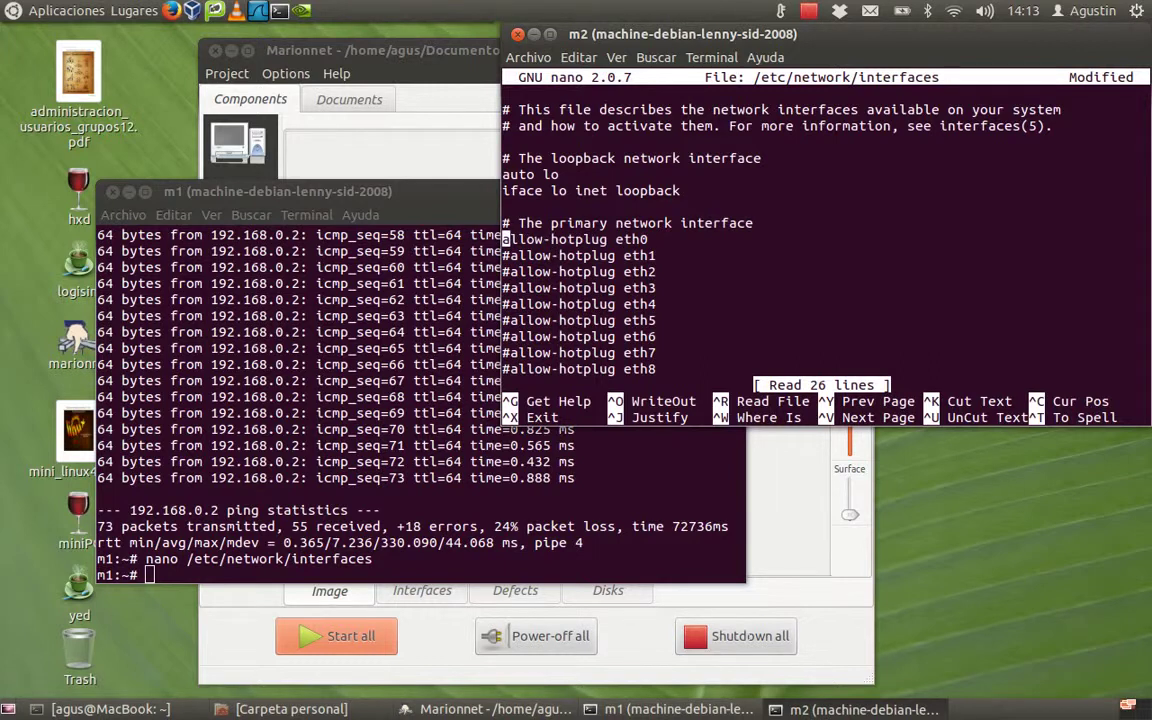
type("#")
key("Down")
key("Down")
key("Down")
key("Down")
key("Down")
key("Down")
key("Down")
key("Down")
key("Down")
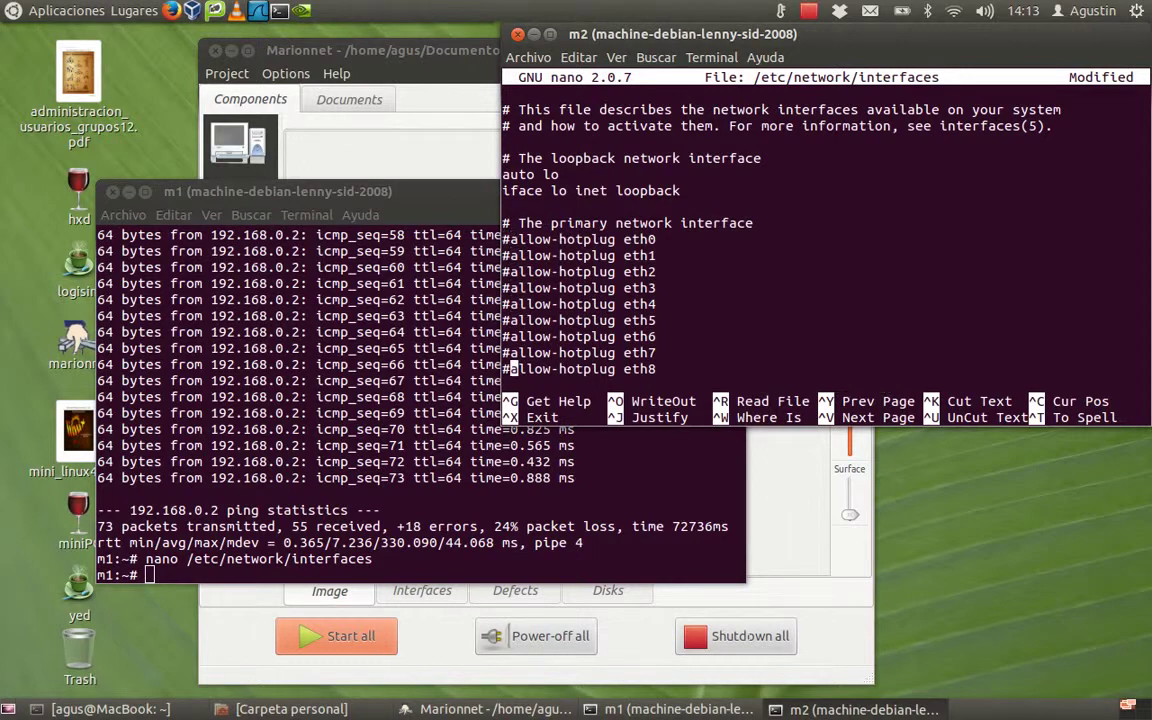
type("#")
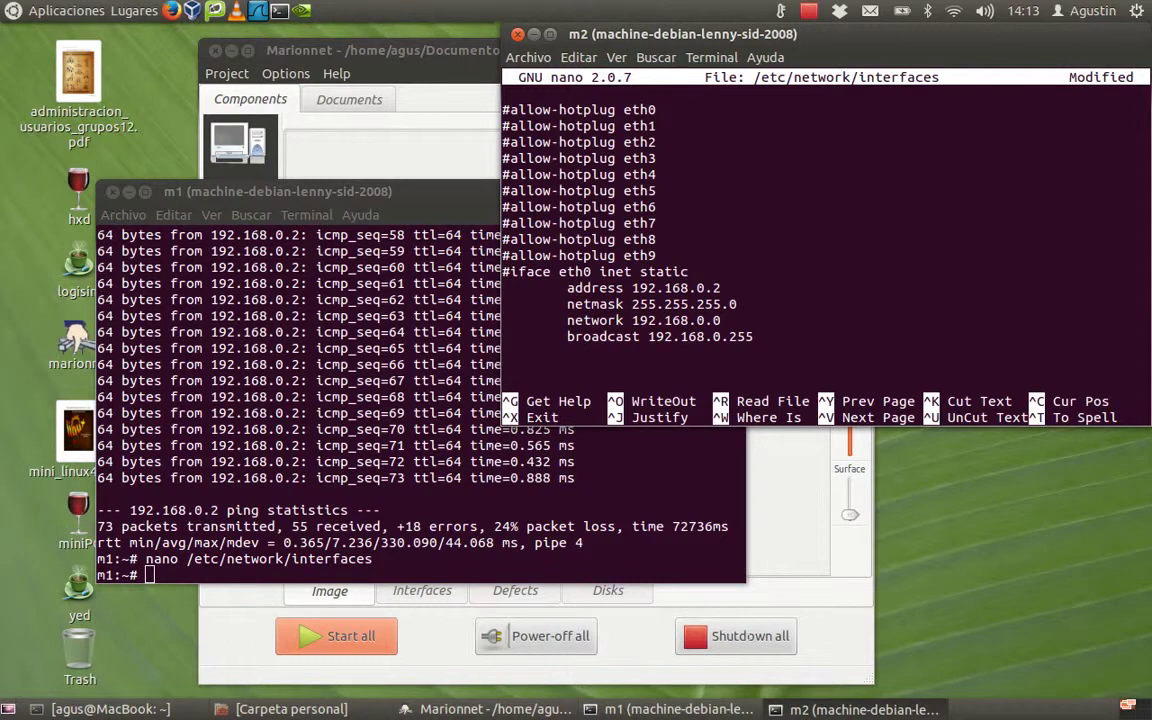
key("Down")
type("#")
key("Down")
type("#")
key("Down")
Step: Save the file under the same name and exit nano
key("ctrl+o")
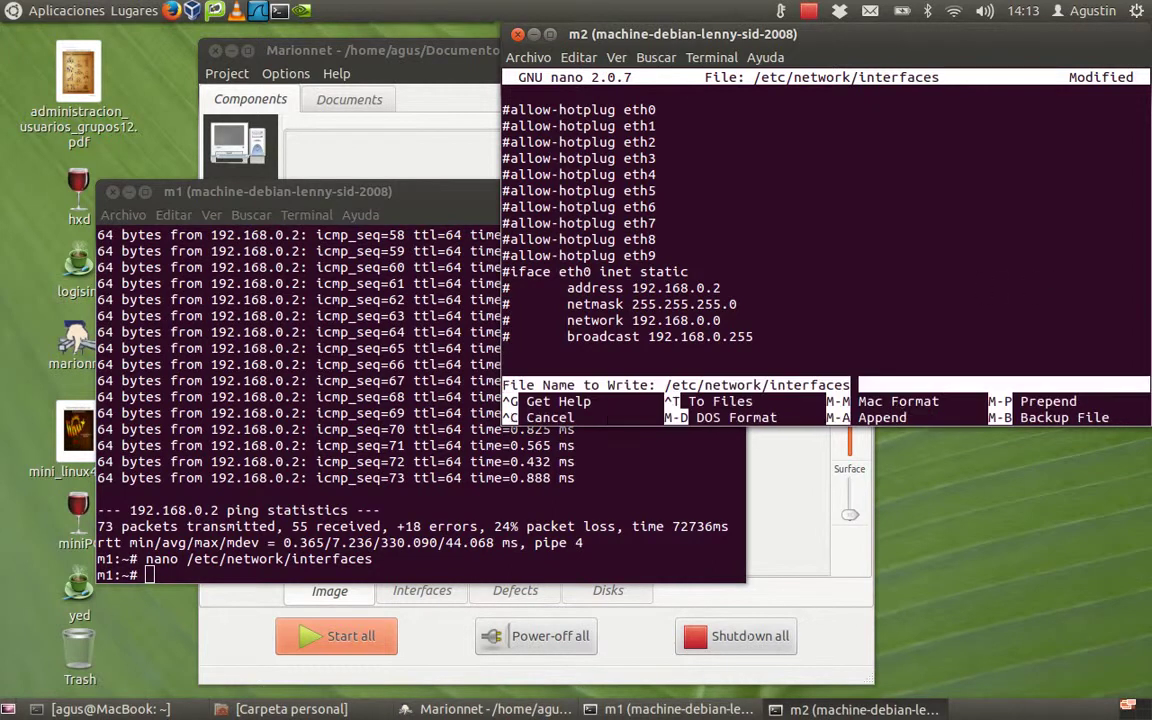
key("Return")
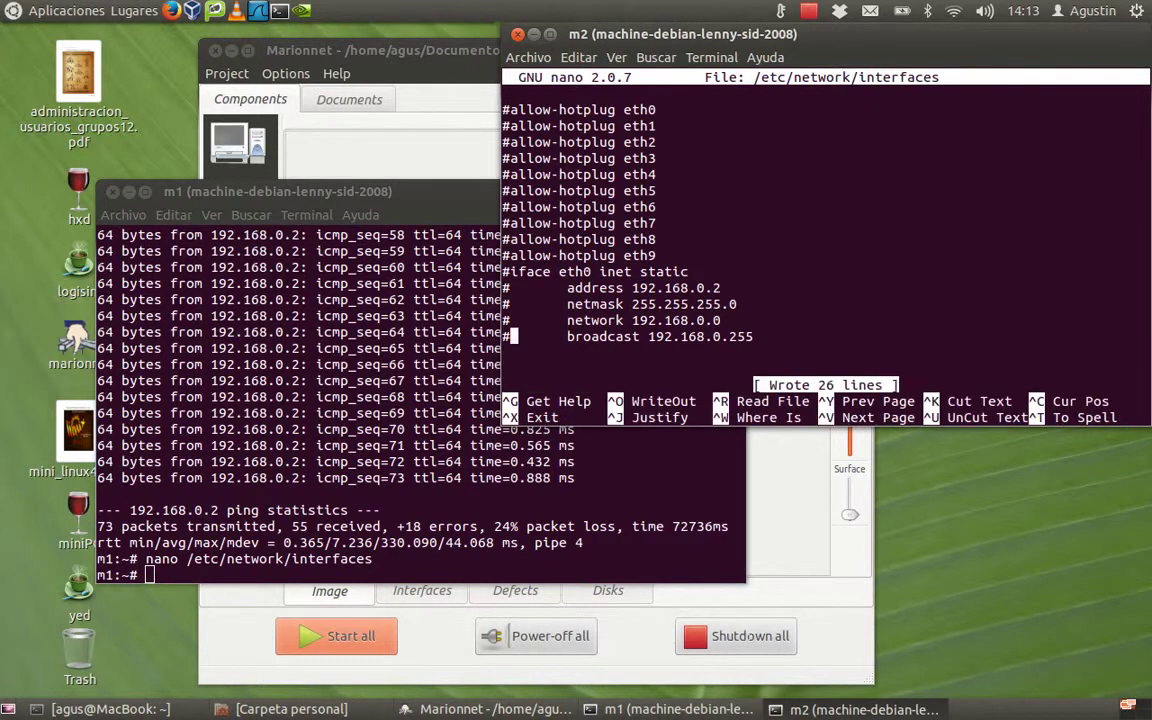
key("ctrl+x")
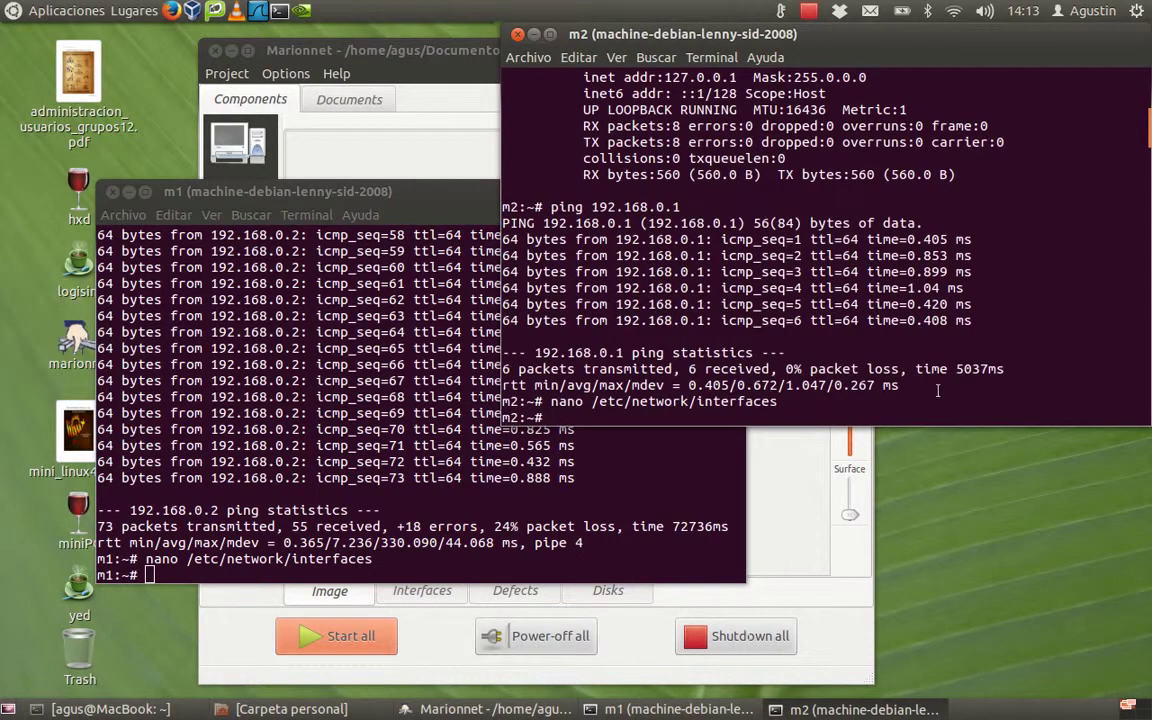
Step: Shut down all machines confirming with Sí, then Start all and raise m1's boot terminal
left_click(742, 637)
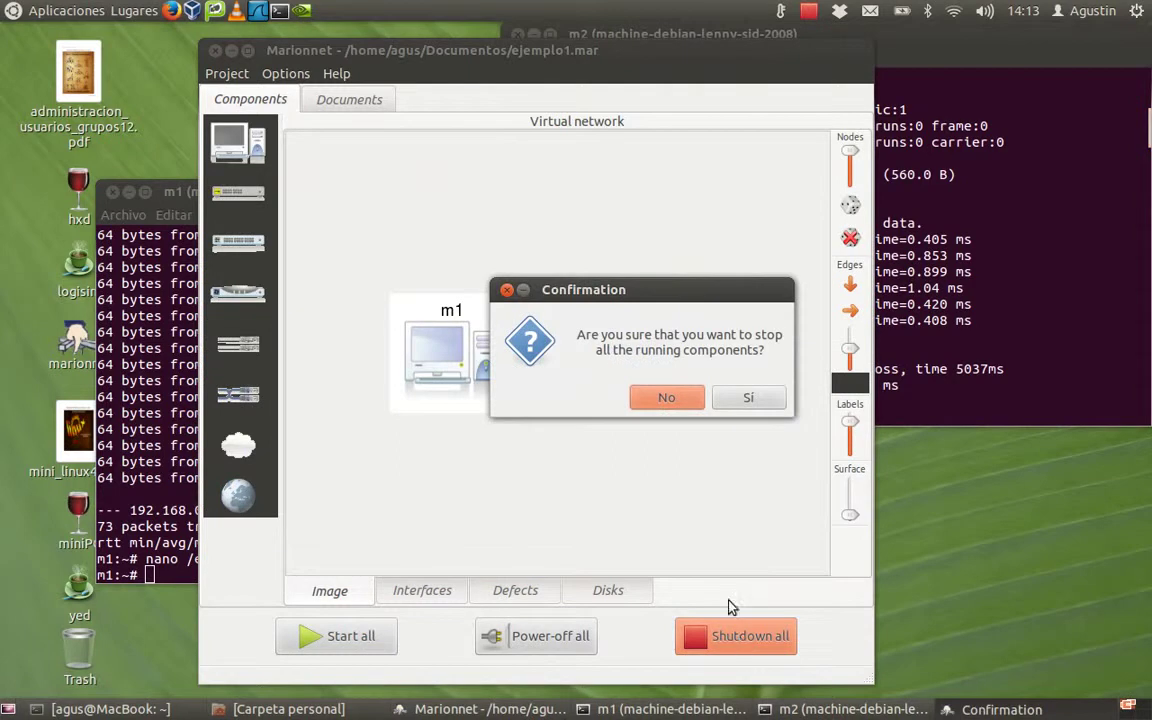
left_click(748, 398)
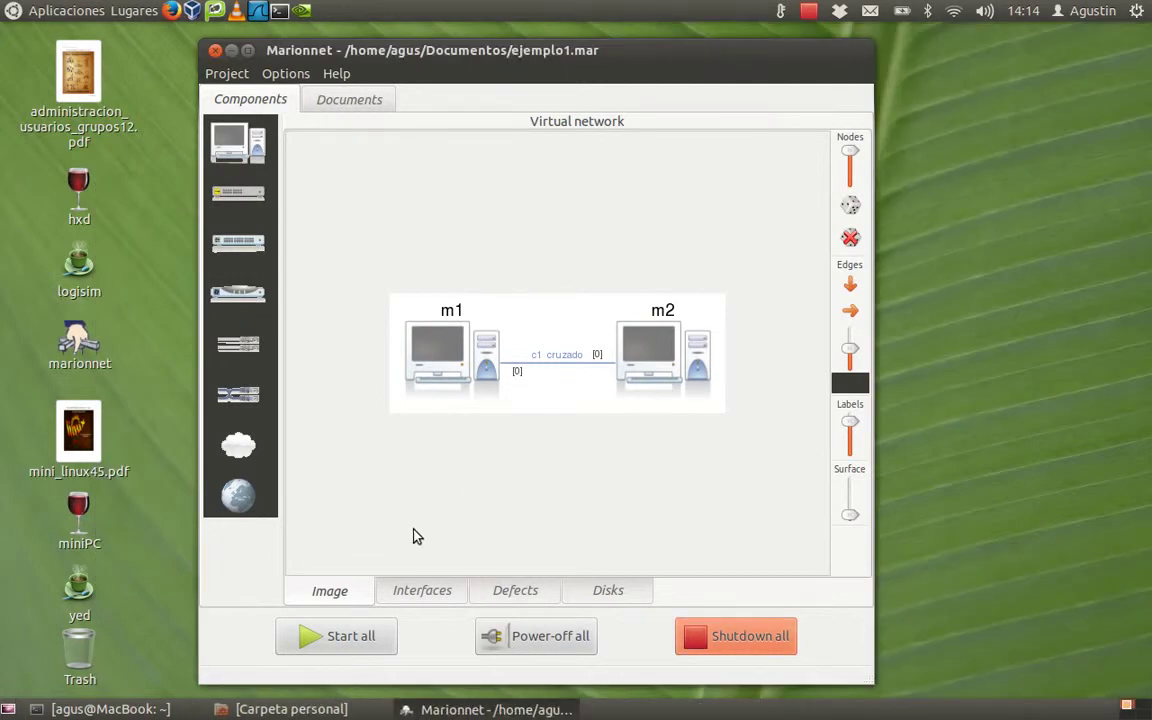
left_click(336, 638)
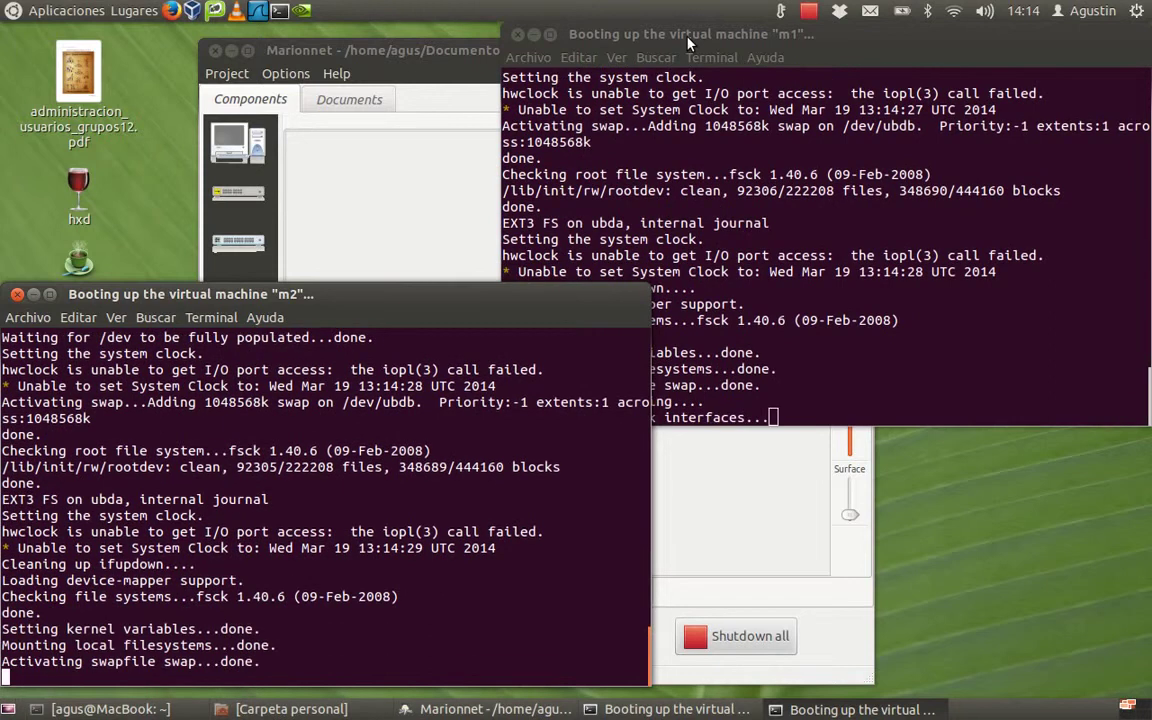
left_click(688, 42)
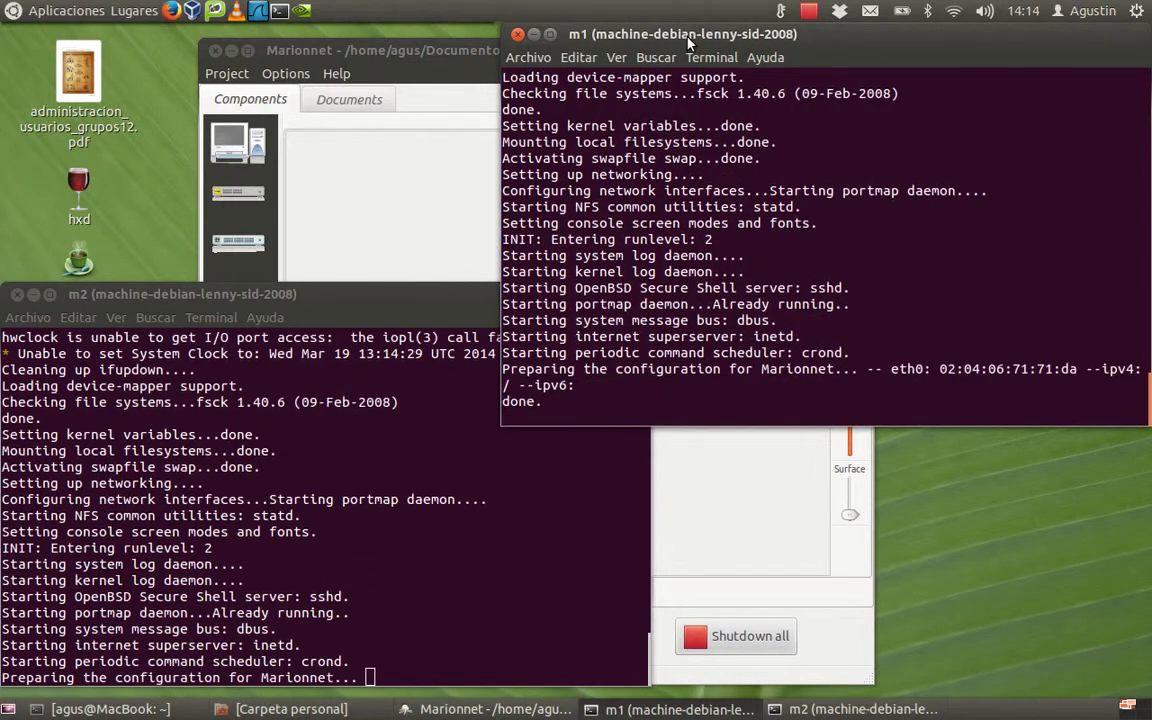
Step: Log into m1 as root and run ifconfig to confirm eth0 has no IPv4 address
type("root")
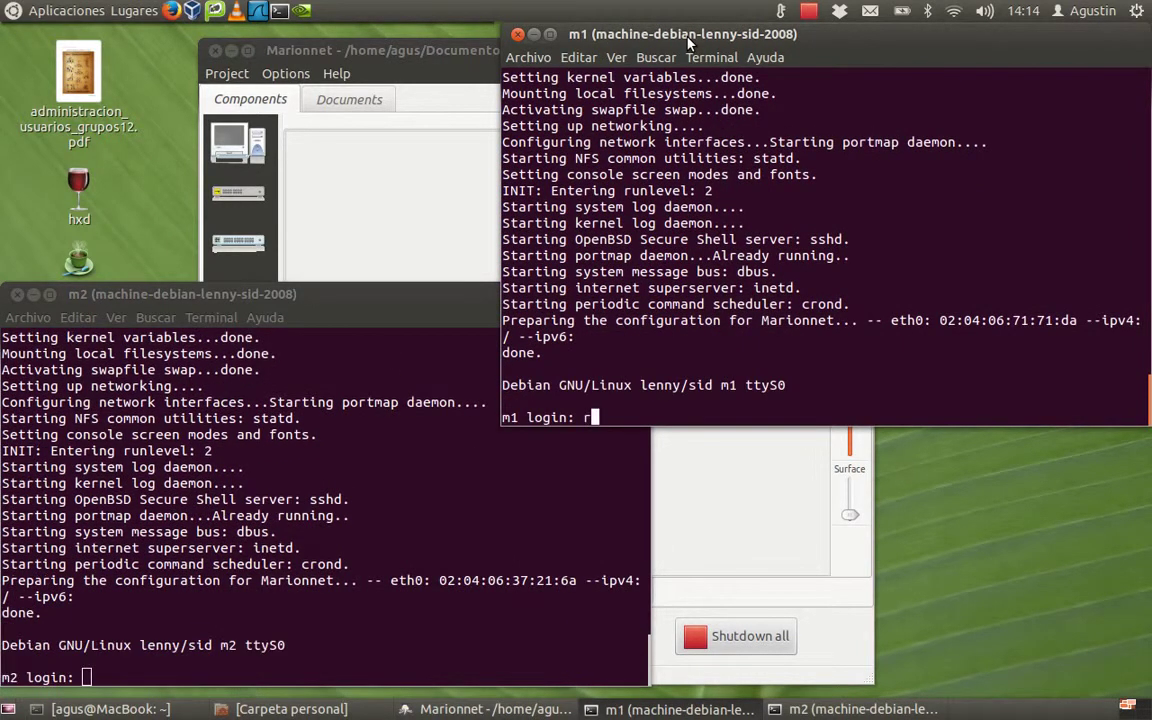
key("Return")
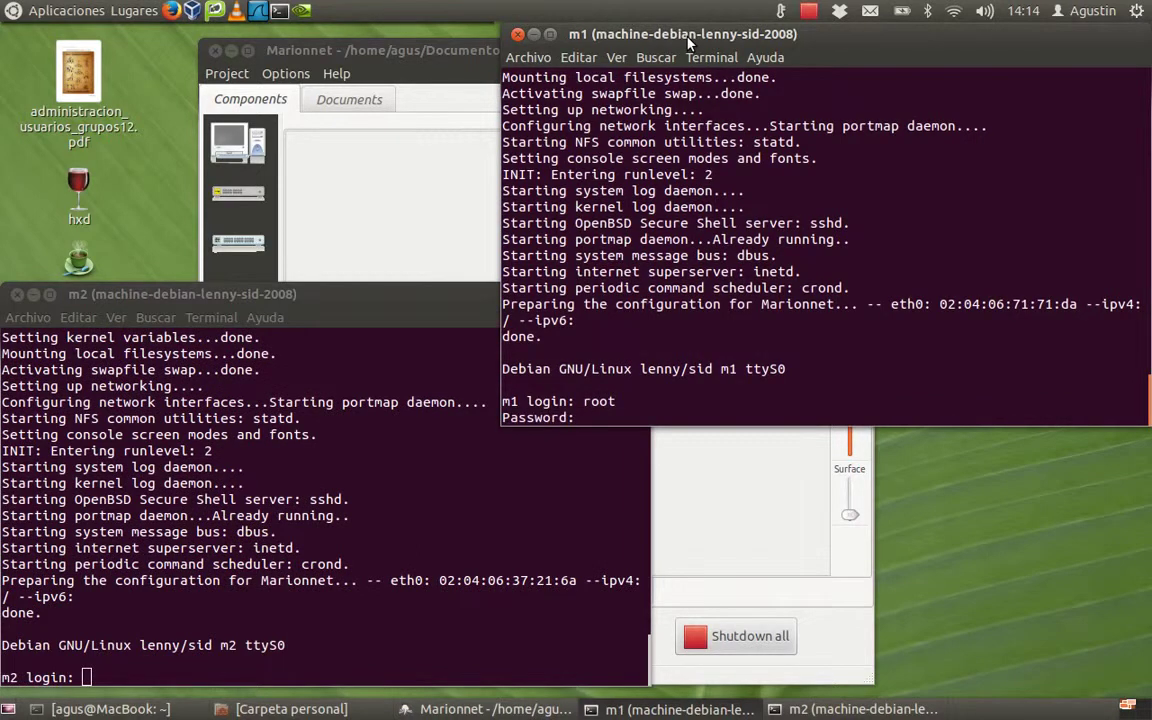
key("Return")
type("ifconfig")
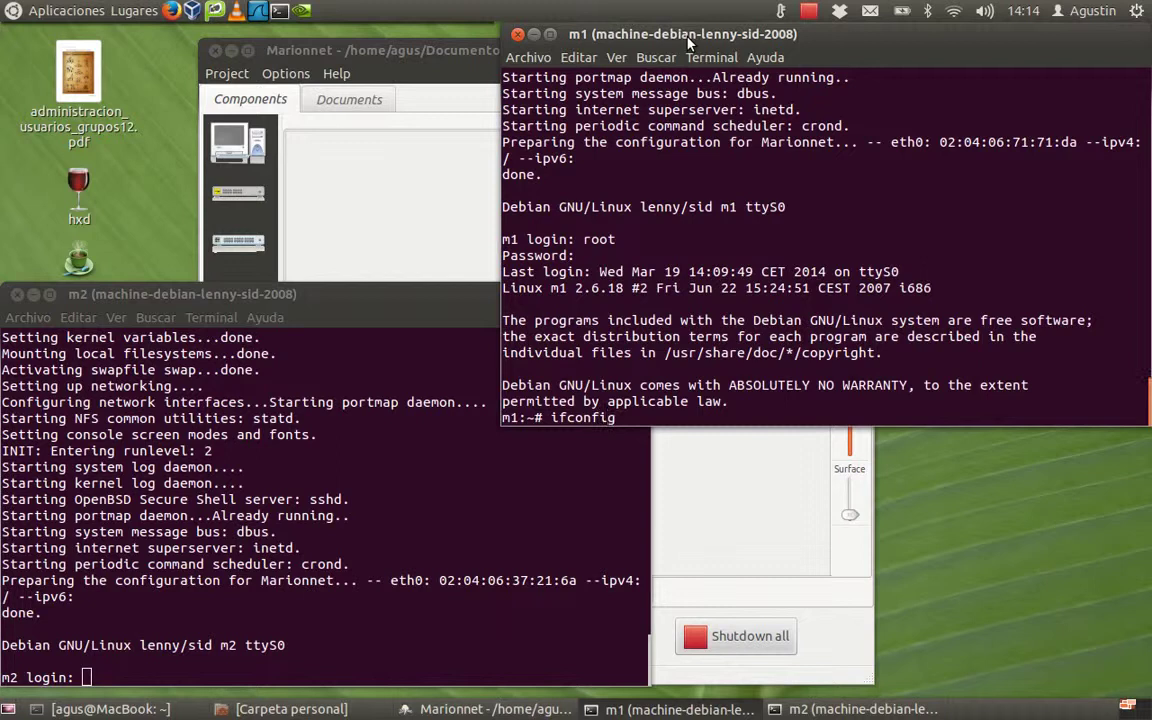
key("Return")
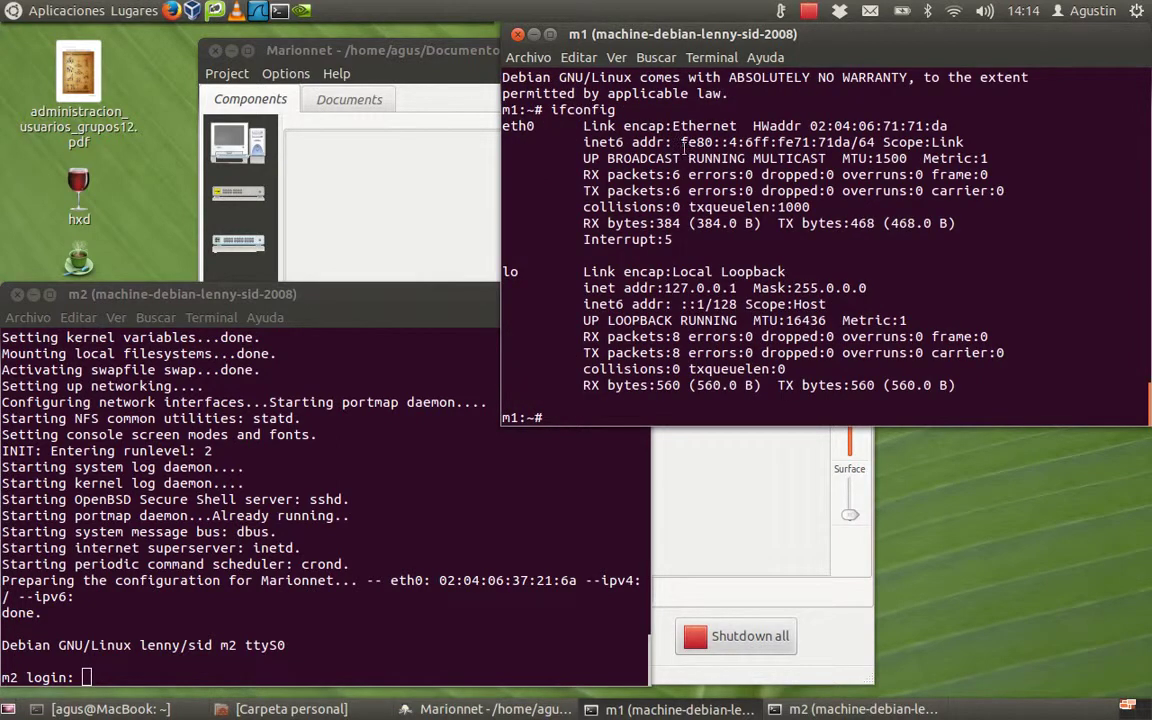
Step: Log into m2 as root and run ifconfig to confirm eth0 has no IPv4 address
left_click(216, 680)
right_click(193, 613)
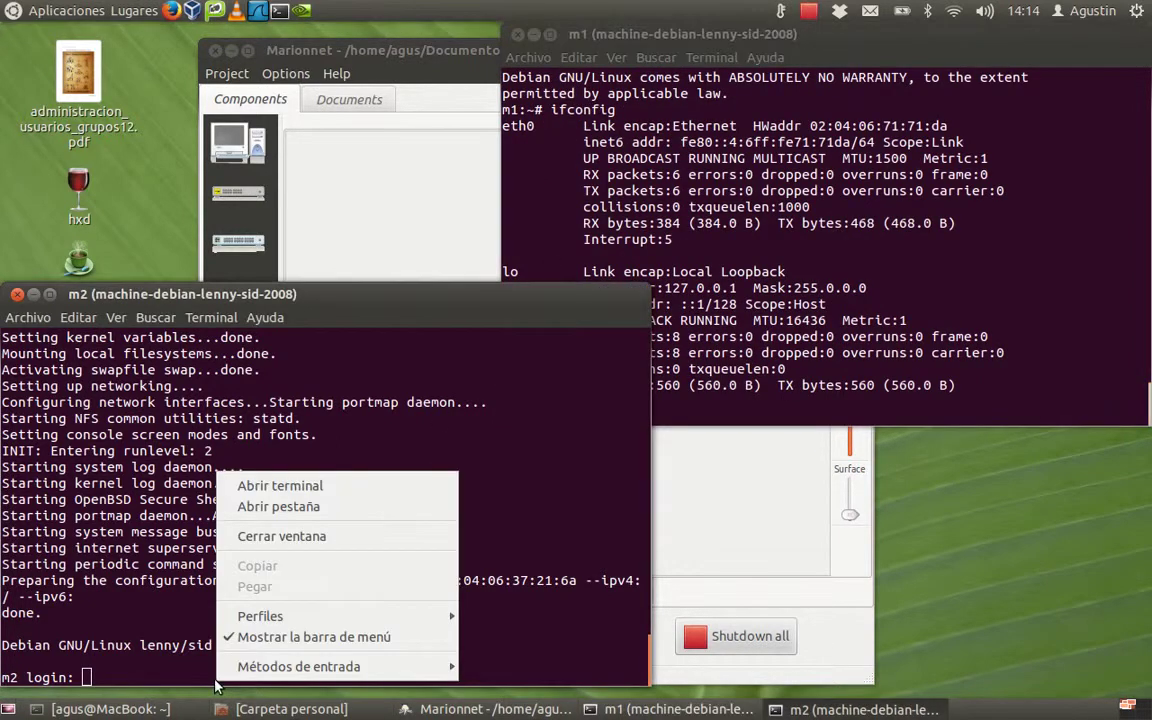
left_click(163, 604)
type("root")
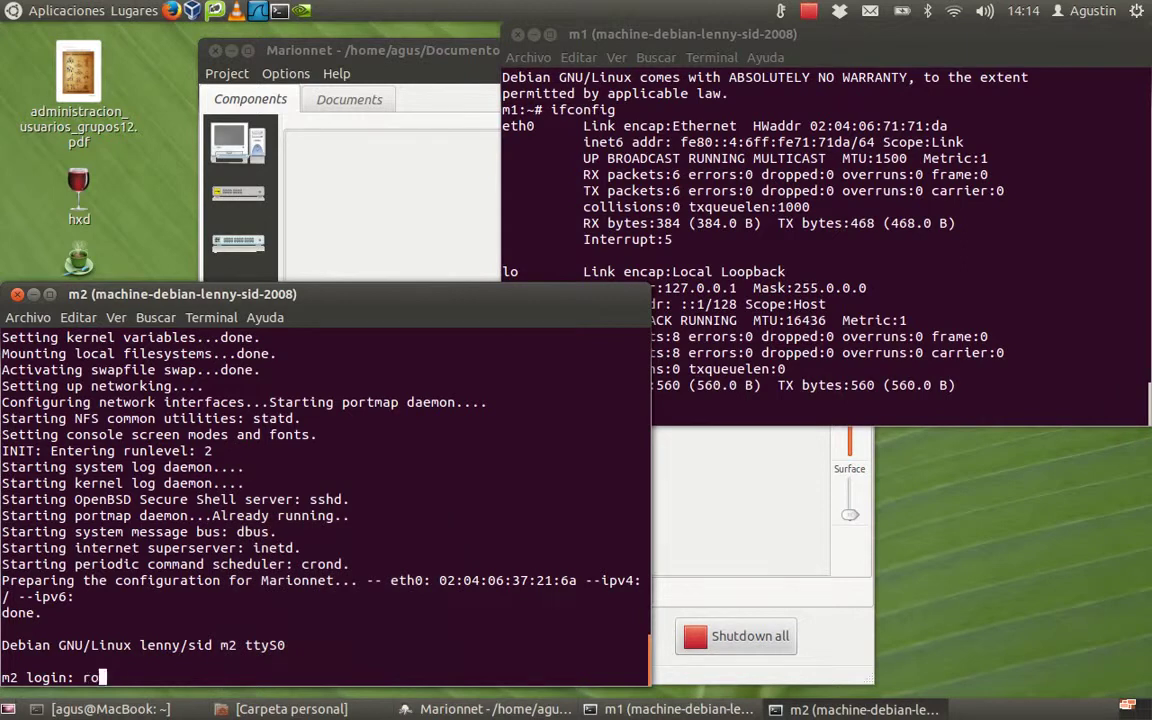
key("Return")
type("root")
key("Return")
type("ifconfig")
key("Return")
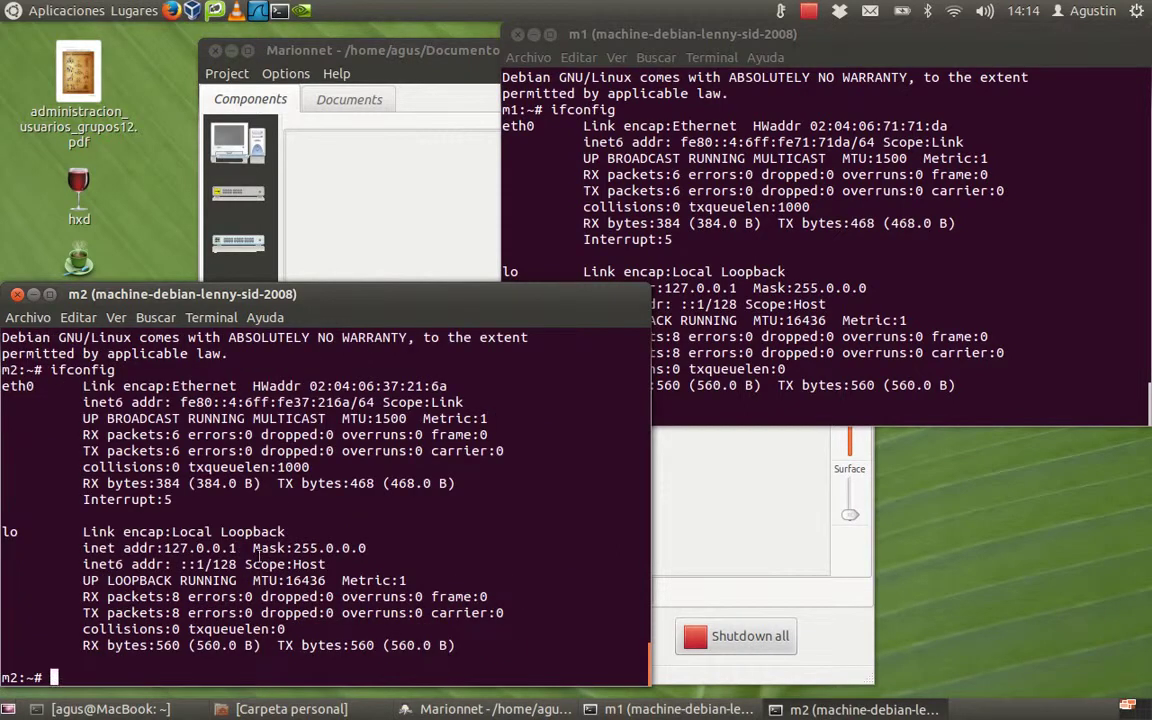
Step: Shut down all running machines from the Marionnet window, confirming with Sí
left_click(697, 641)
left_click(697, 641)
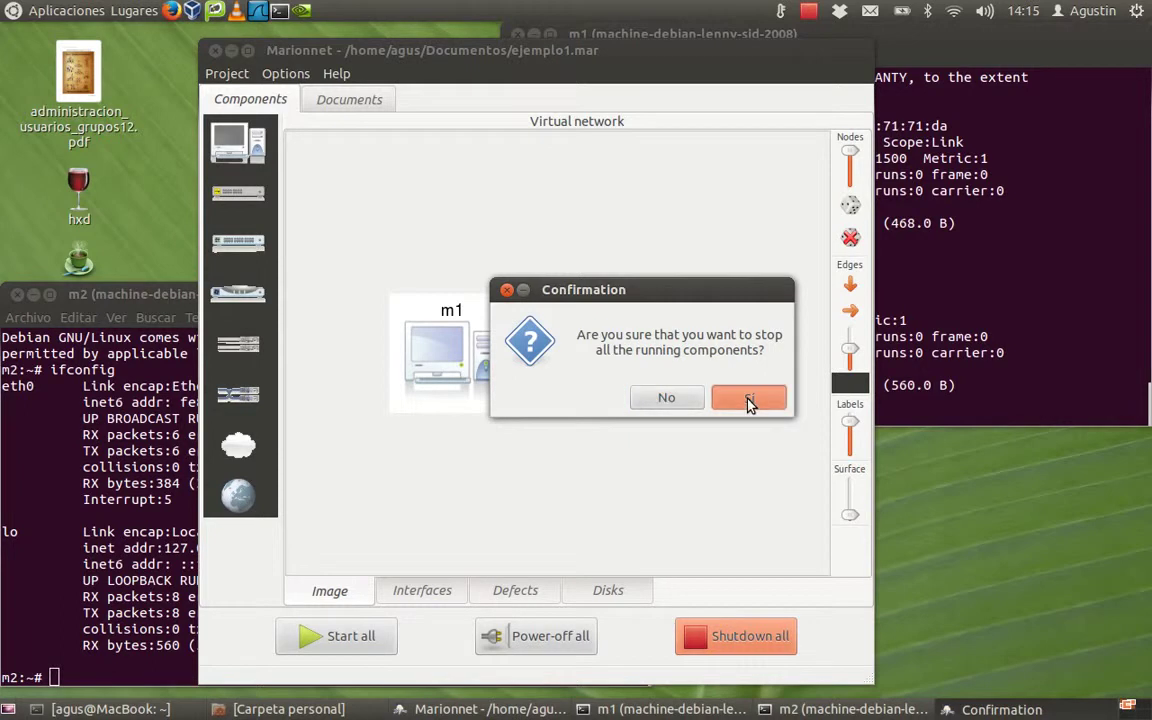
left_click(749, 400)
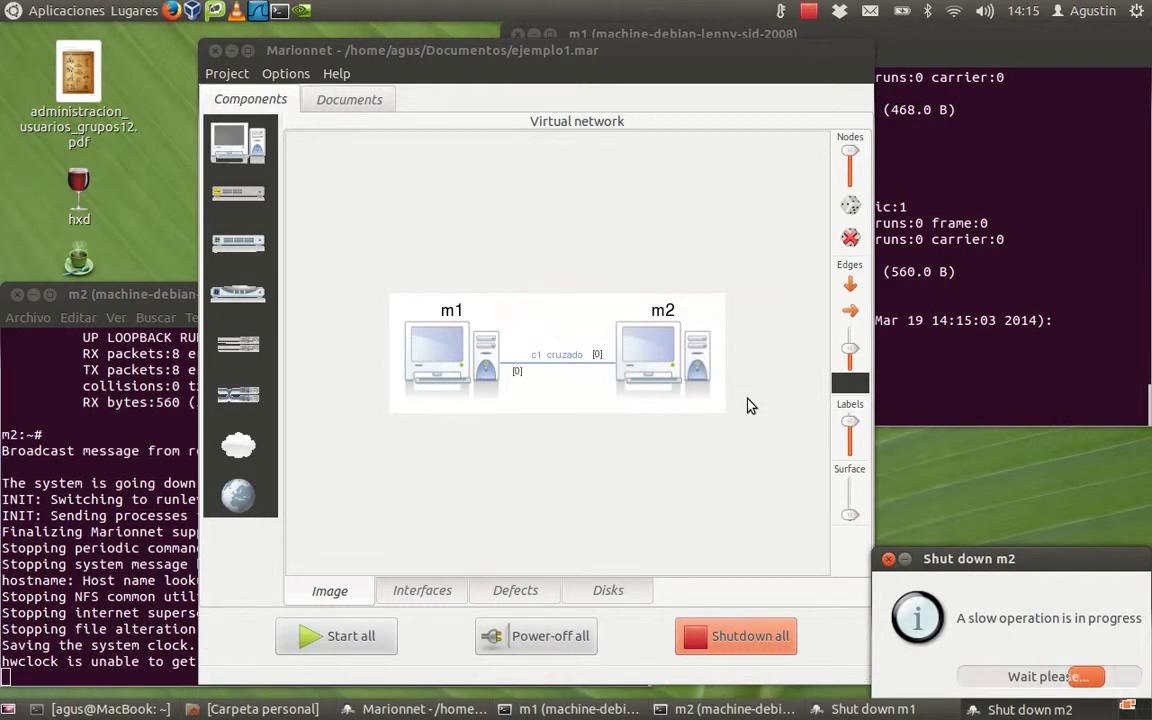